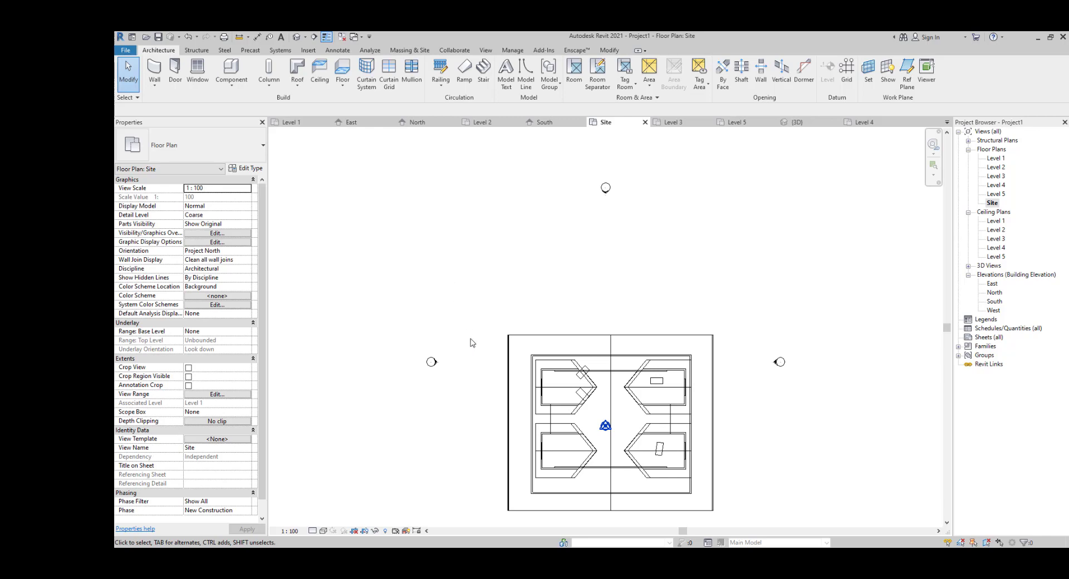
Draw a horizontal Storefront curtain wall about 31 m long above the building in the Site plan
{"action": "scroll", "coordinate": [480, 365], "scroll_direction": "down", "scroll_amount": 2}
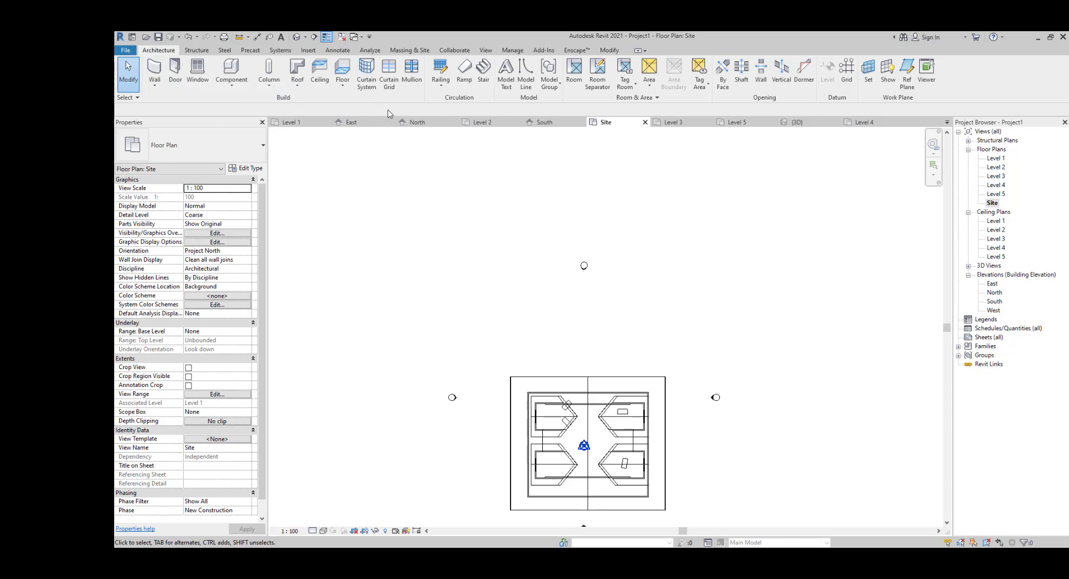
{"action": "left_click", "coordinate": [154, 75]}
{"action": "left_click", "coordinate": [190, 145]}
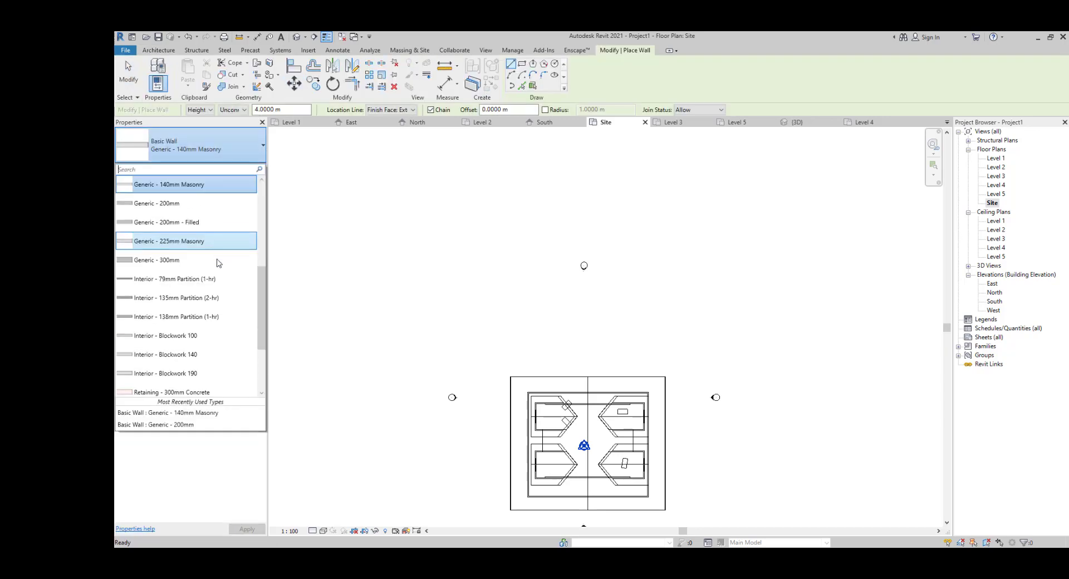
{"action": "scroll", "coordinate": [192, 356], "scroll_direction": "down", "scroll_amount": 3}
{"action": "scroll", "coordinate": [190, 357], "scroll_direction": "down", "scroll_amount": 1}
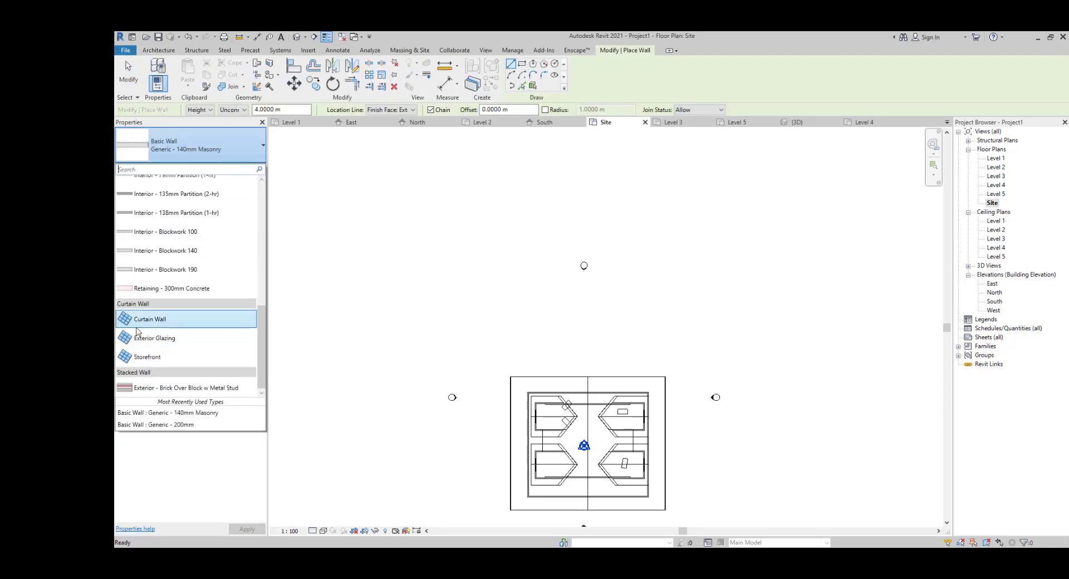
{"action": "left_click", "coordinate": [137, 357]}
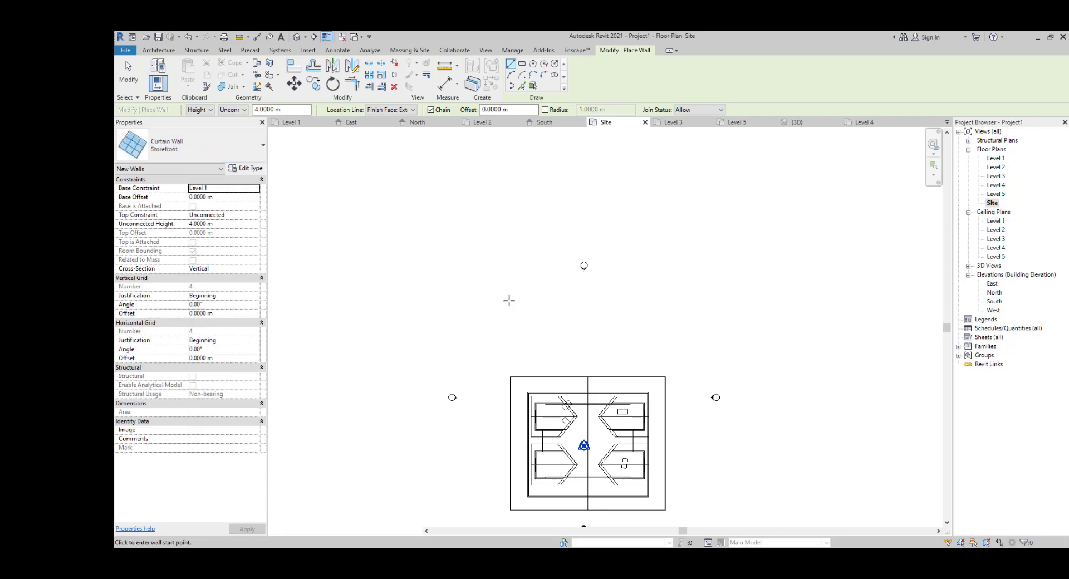
{"action": "left_click", "coordinate": [479, 308]}
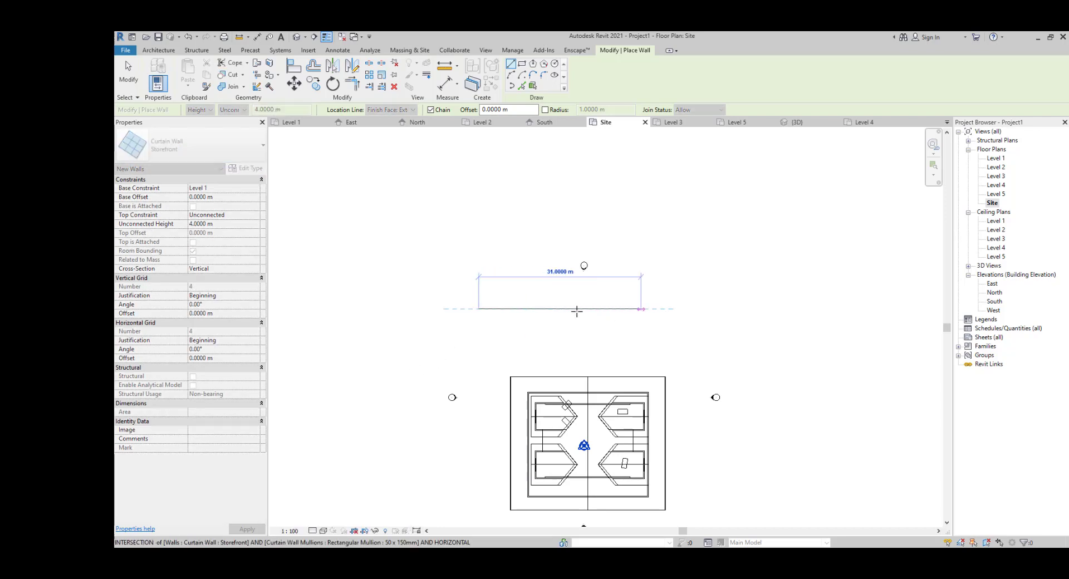
{"action": "scroll", "coordinate": [579, 311], "scroll_direction": "up", "scroll_amount": 3}
{"action": "scroll", "coordinate": [585, 315], "scroll_direction": "up", "scroll_amount": 2}
{"action": "key", "text": "Escape"}
{"action": "key", "text": "Escape"}
{"action": "scroll", "coordinate": [559, 302], "scroll_direction": "up", "scroll_amount": 4}
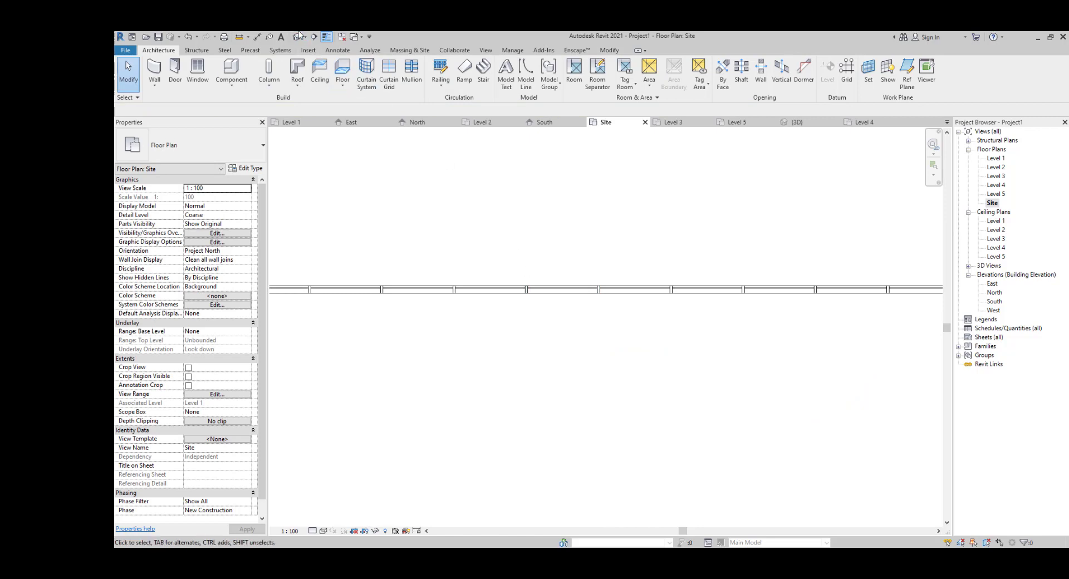
{"action": "scroll", "coordinate": [442, 384], "scroll_direction": "down", "scroll_amount": 2}
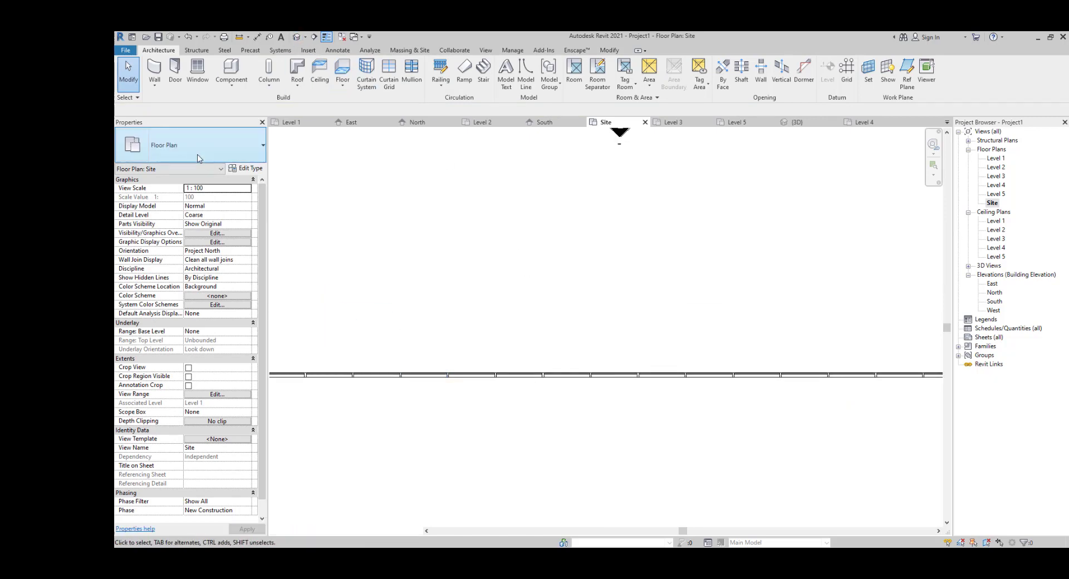
Draw a horizontal wall of the plain Curtain Wall type, about 20.4 m long, just above the Storefront wall
{"action": "left_click", "coordinate": [178, 146]}
{"action": "left_click", "coordinate": [159, 70]}
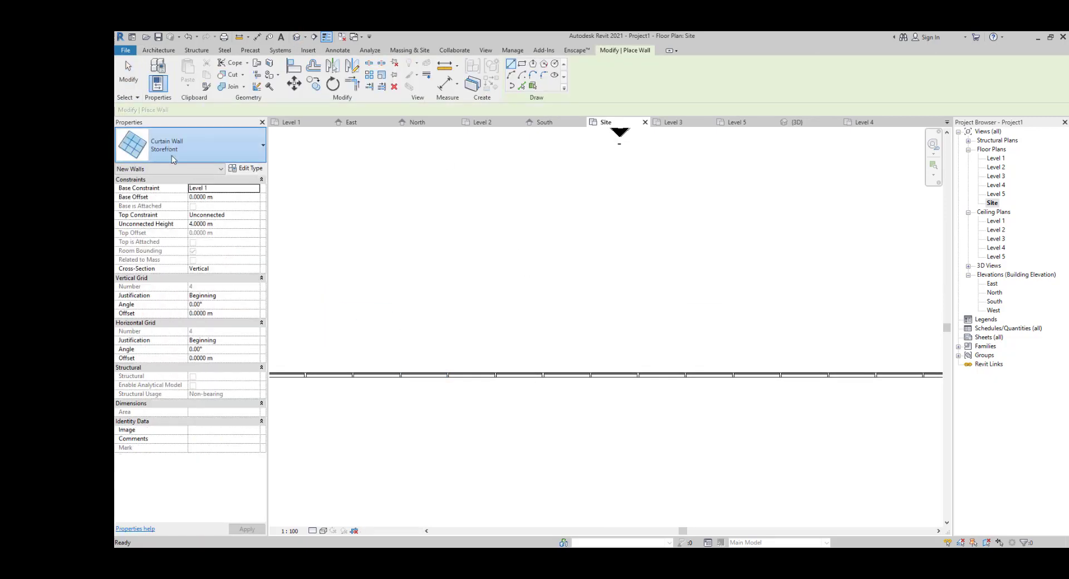
{"action": "left_click", "coordinate": [173, 151]}
{"action": "left_click", "coordinate": [168, 307]}
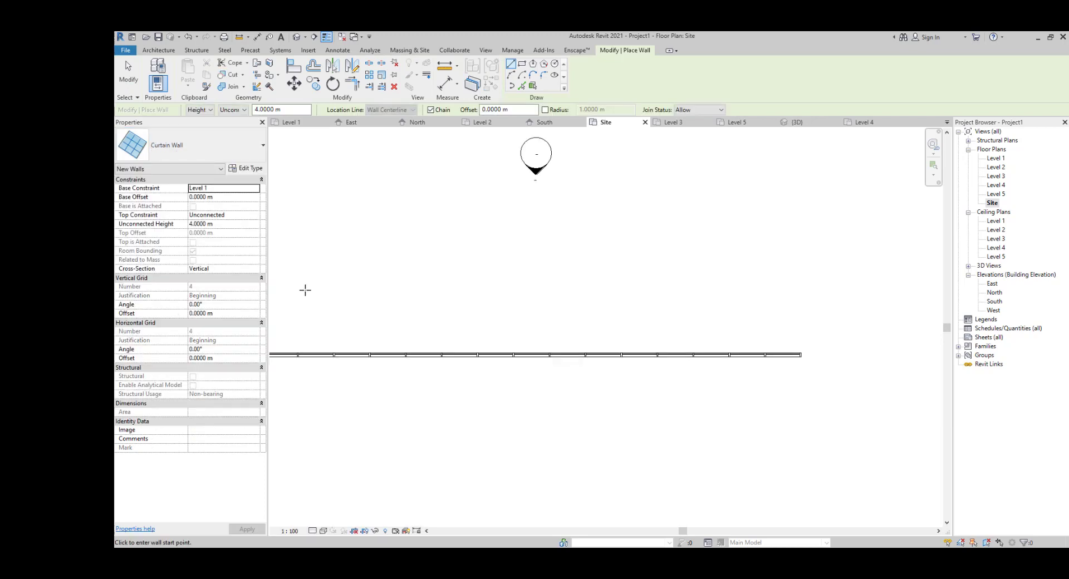
{"action": "left_click", "coordinate": [355, 302]}
{"action": "left_click", "coordinate": [853, 302]}
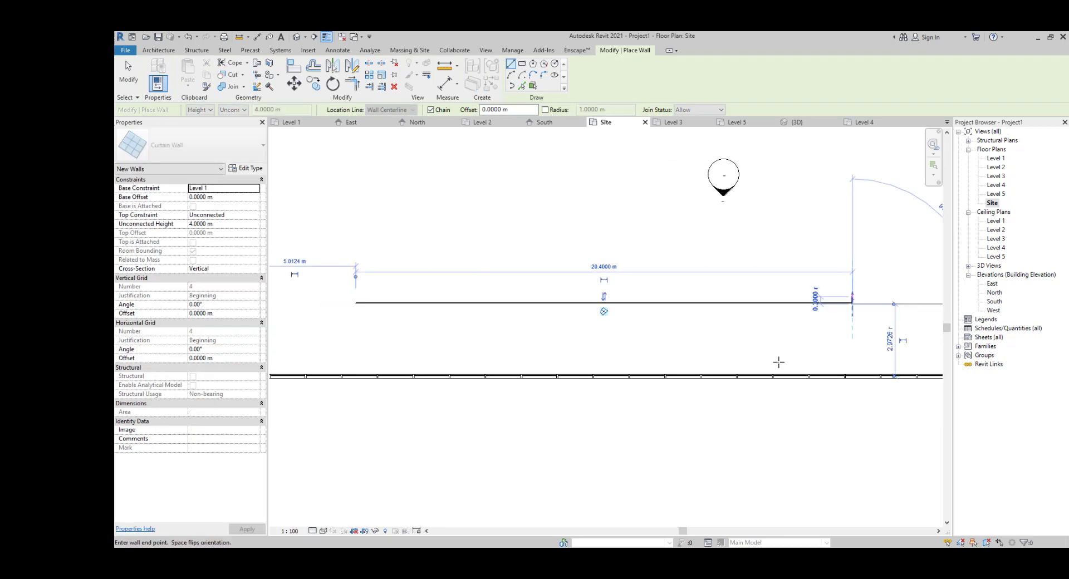
{"action": "key", "text": "Escape"}
{"action": "key", "text": "Escape"}
Delete the Storefront curtain wall from the Site plan
{"action": "key", "text": "Tab"}
{"action": "left_click", "coordinate": [742, 380]}
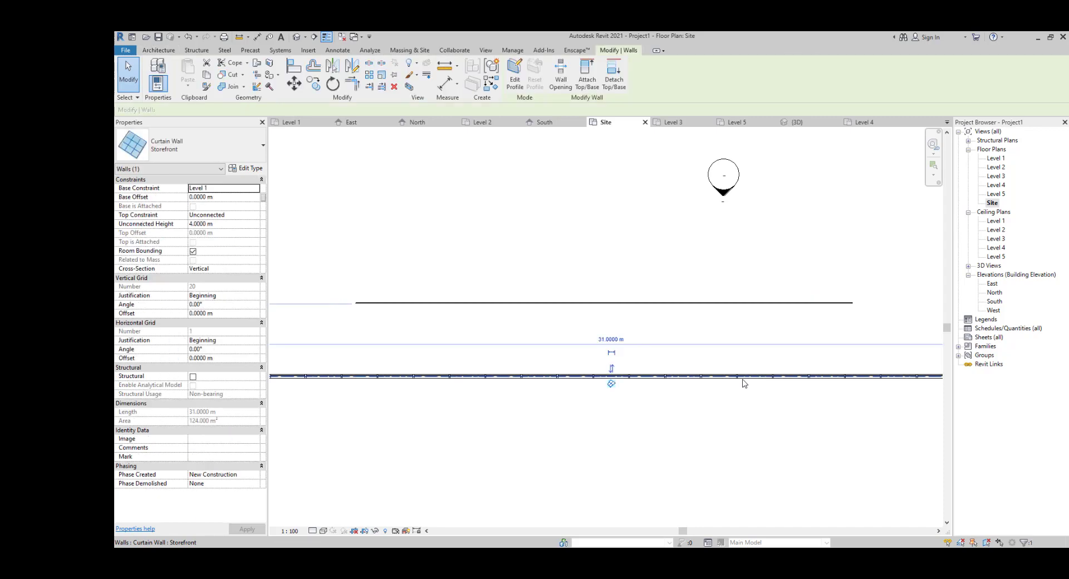
{"action": "key", "text": "Delete"}
Open the 3D view and examine the top constraint options of the new curtain wall
{"action": "left_click", "coordinate": [297, 38]}
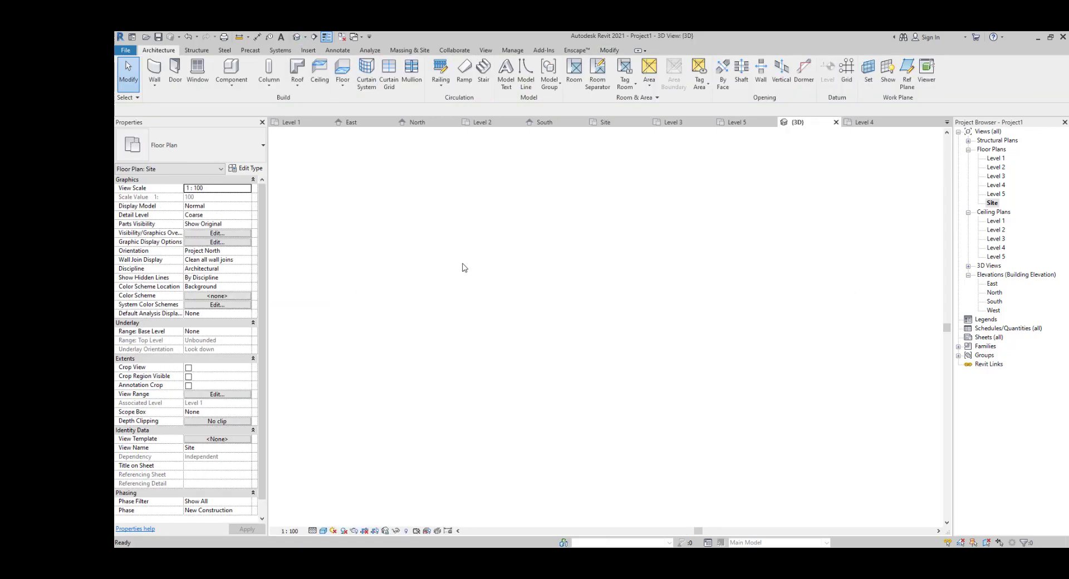
{"action": "left_click", "coordinate": [581, 417]}
{"action": "scroll", "coordinate": [581, 412], "scroll_direction": "up", "scroll_amount": 3}
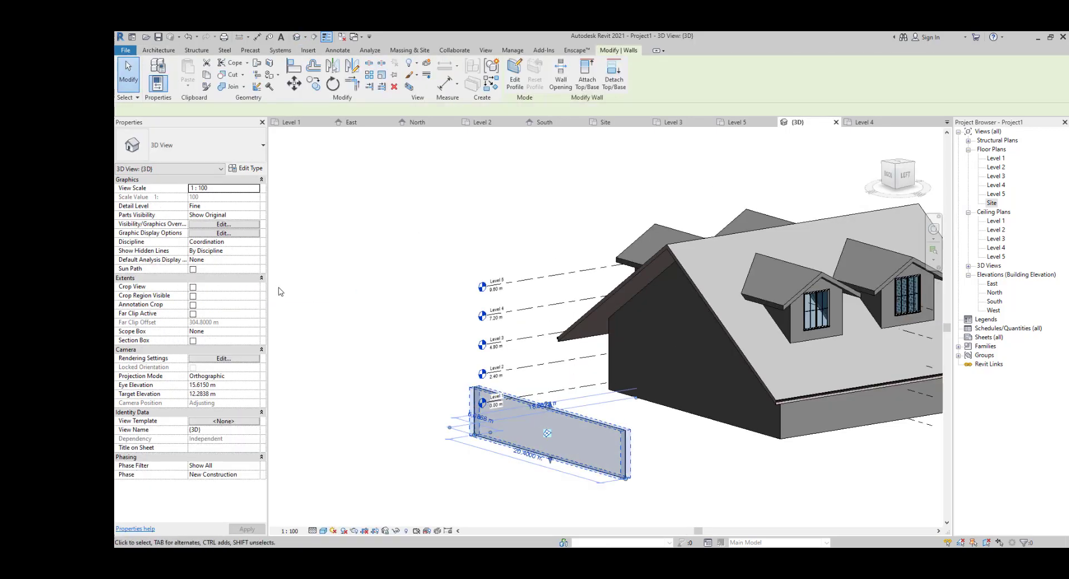
{"action": "left_click", "coordinate": [256, 217]}
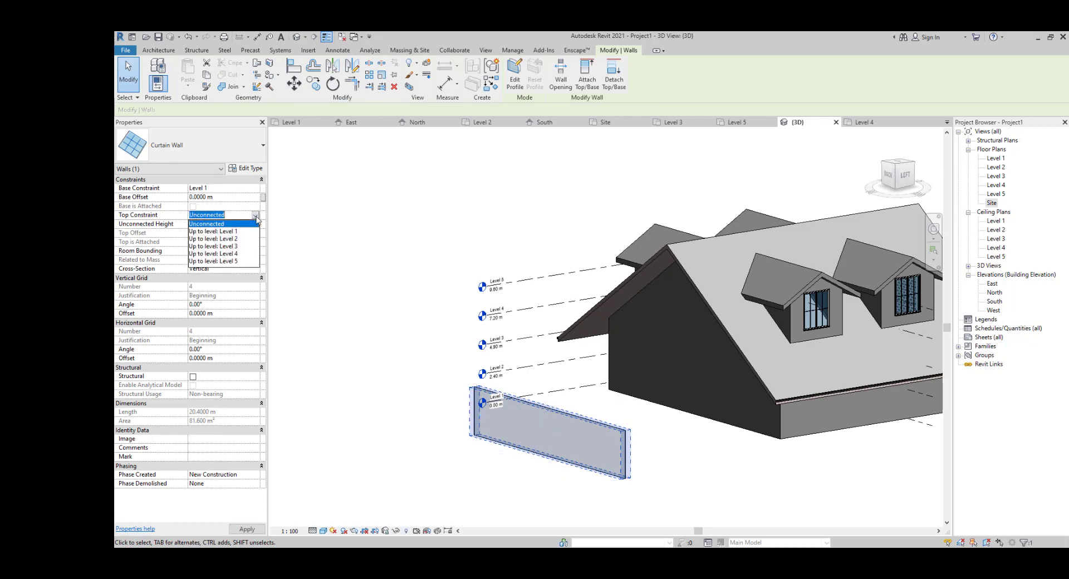
{"action": "scroll", "coordinate": [509, 412], "scroll_direction": "up", "scroll_amount": 4}
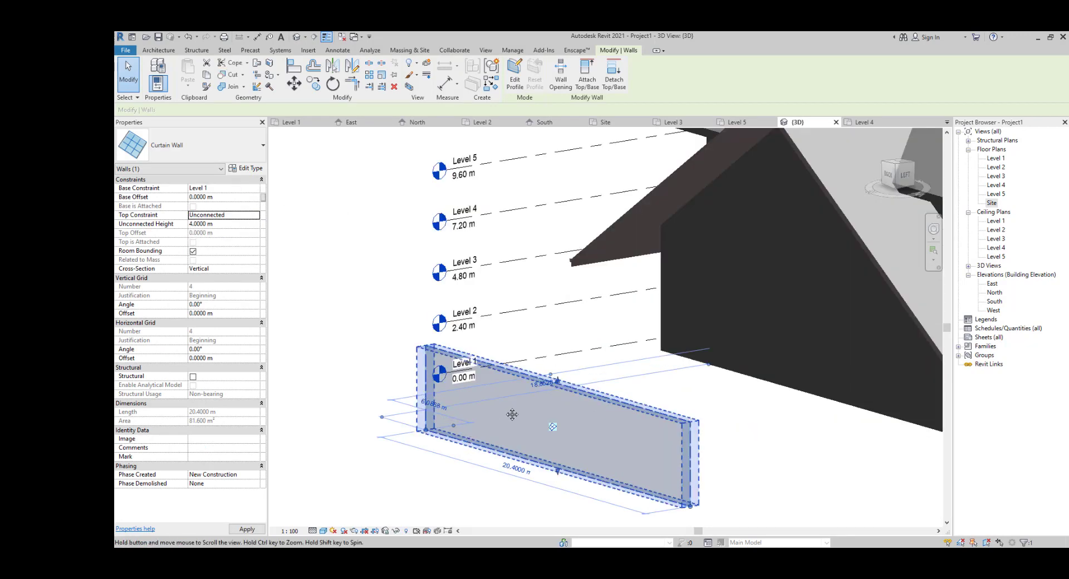
{"action": "key", "text": "Escape"}
Place an all-segments horizontal curtain grid line on the curtain wall, 0.8 m below its top edge
{"action": "scroll", "coordinate": [565, 402], "scroll_direction": "up", "scroll_amount": 1}
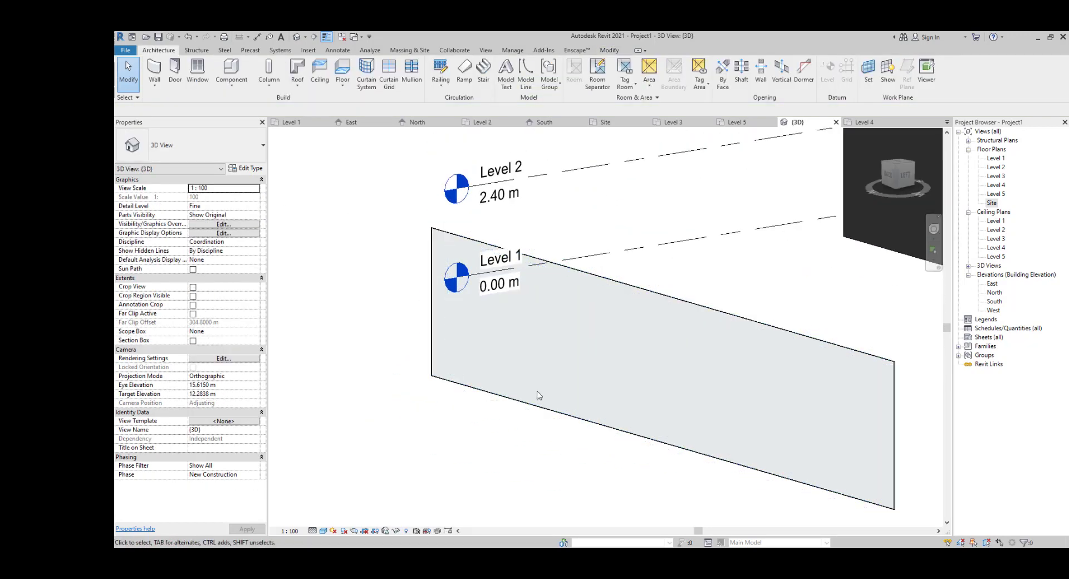
{"action": "scroll", "coordinate": [536, 394], "scroll_direction": "down", "scroll_amount": 1}
{"action": "middle_click_drag", "start_coordinate": [530, 389], "coordinate": [419, 340]}
{"action": "middle_click_drag", "start_coordinate": [518, 346], "coordinate": [444, 362], "text": "shift"}
{"action": "middle_click_drag", "start_coordinate": [527, 387], "coordinate": [421, 390]}
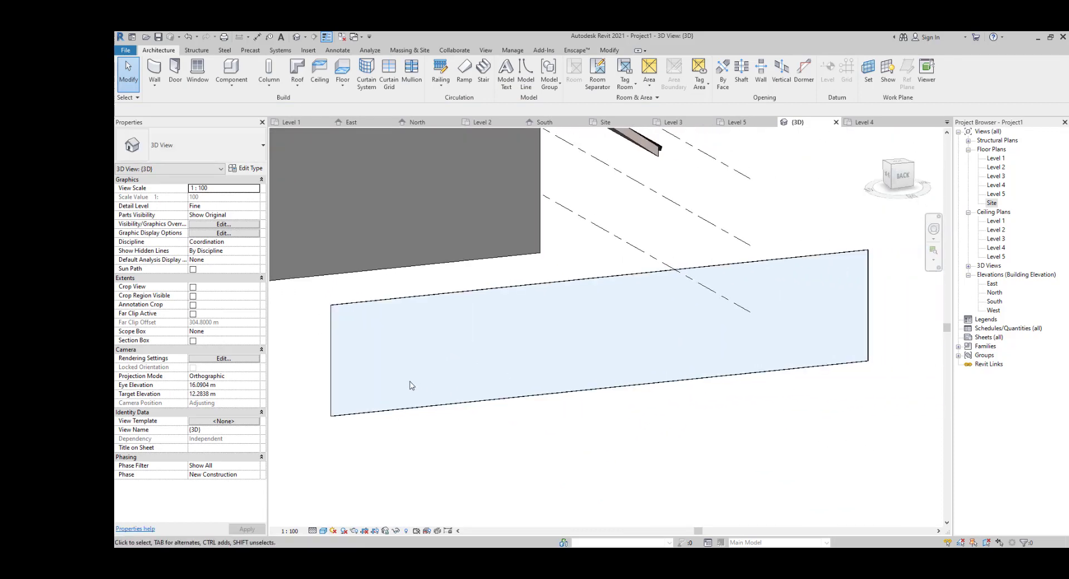
{"action": "left_click", "coordinate": [413, 386]}
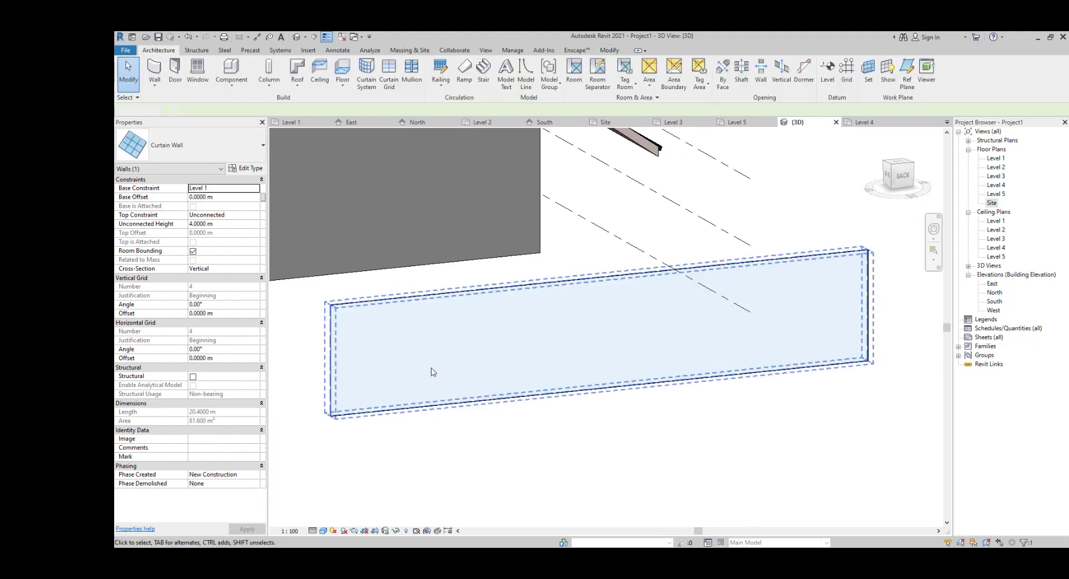
{"action": "key", "text": "Escape"}
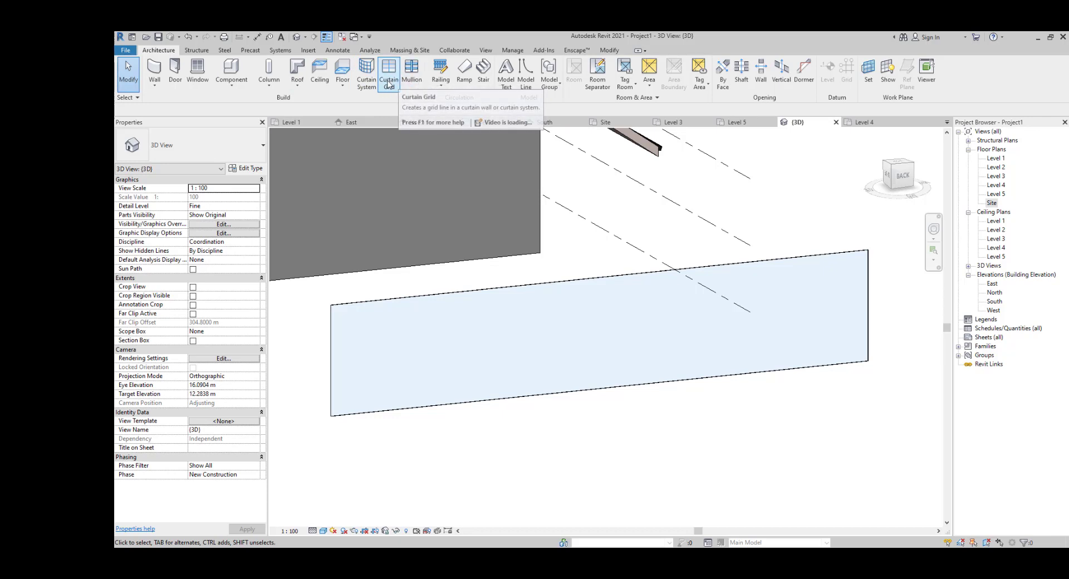
{"action": "left_click", "coordinate": [389, 84]}
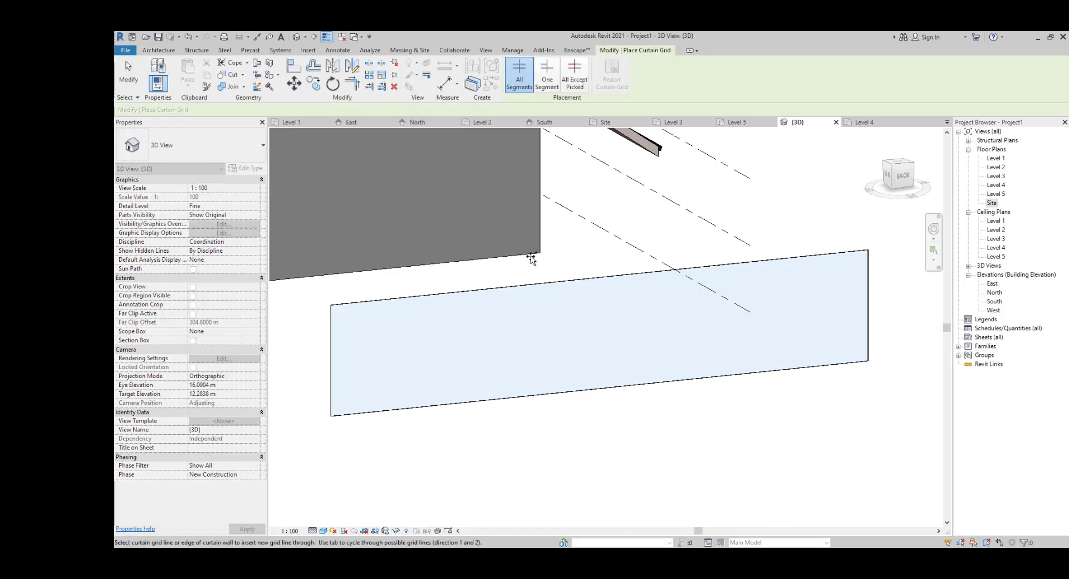
{"action": "left_click", "coordinate": [525, 85]}
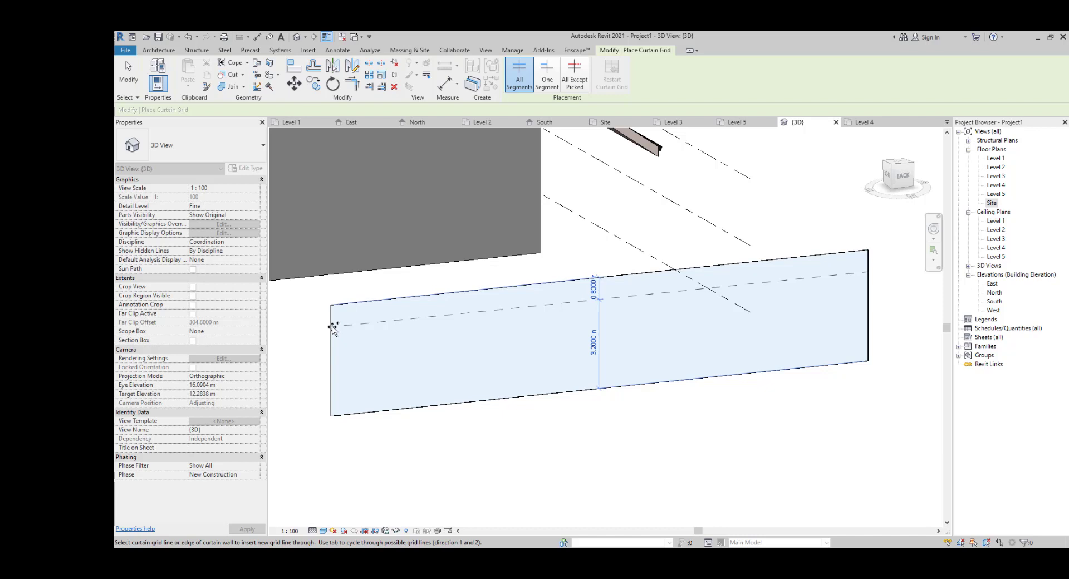
{"action": "left_click", "coordinate": [333, 328]}
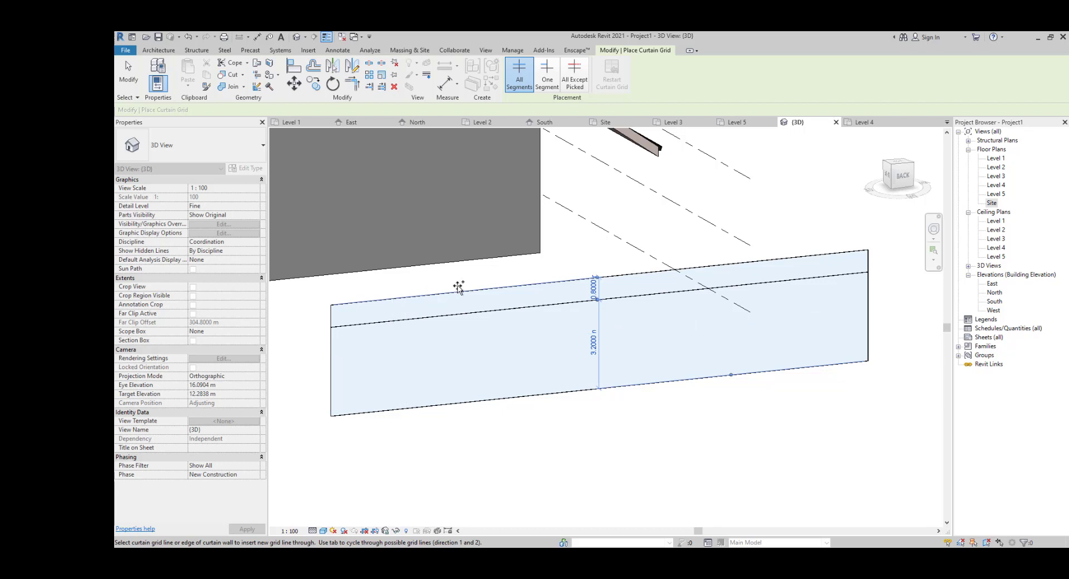
Add vertical grid lines 1.5 m from the wall's left end and 1.8 m from its right end, plus a horizontal one 1.6 m above the base
{"action": "left_click", "coordinate": [370, 301]}
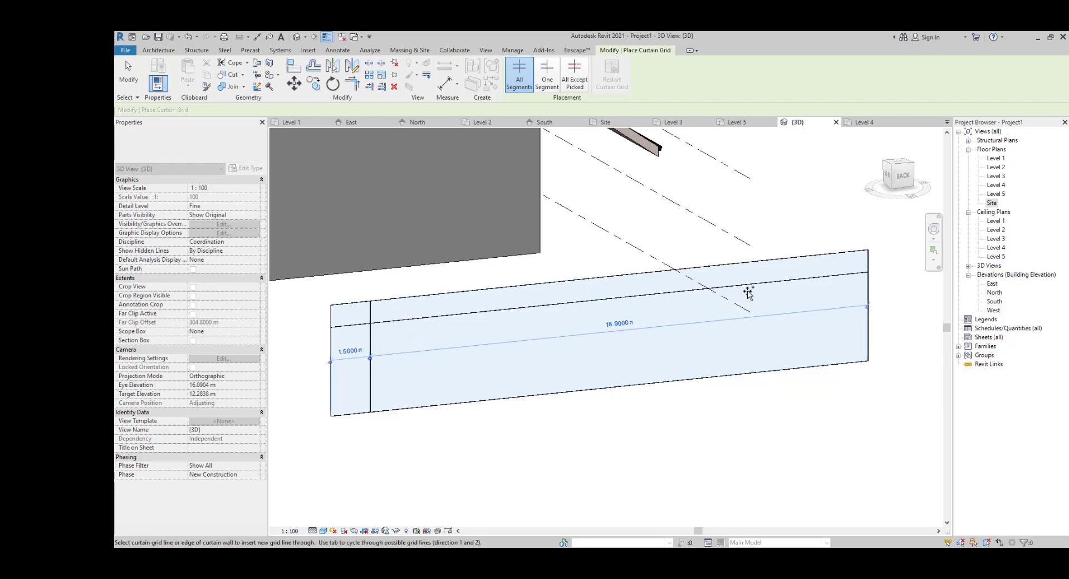
{"action": "left_click", "coordinate": [820, 255]}
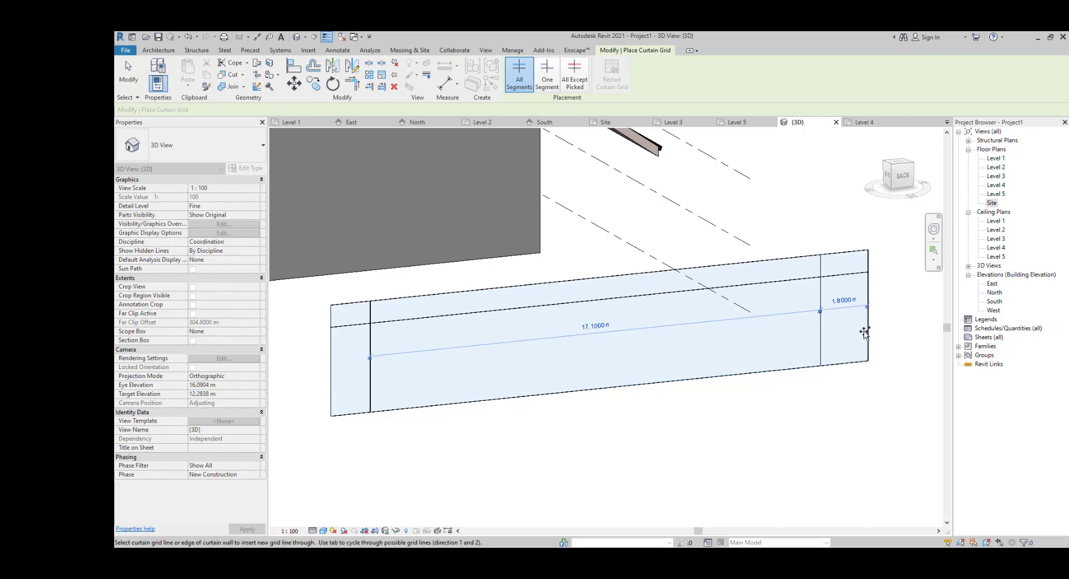
{"action": "left_click", "coordinate": [869, 324]}
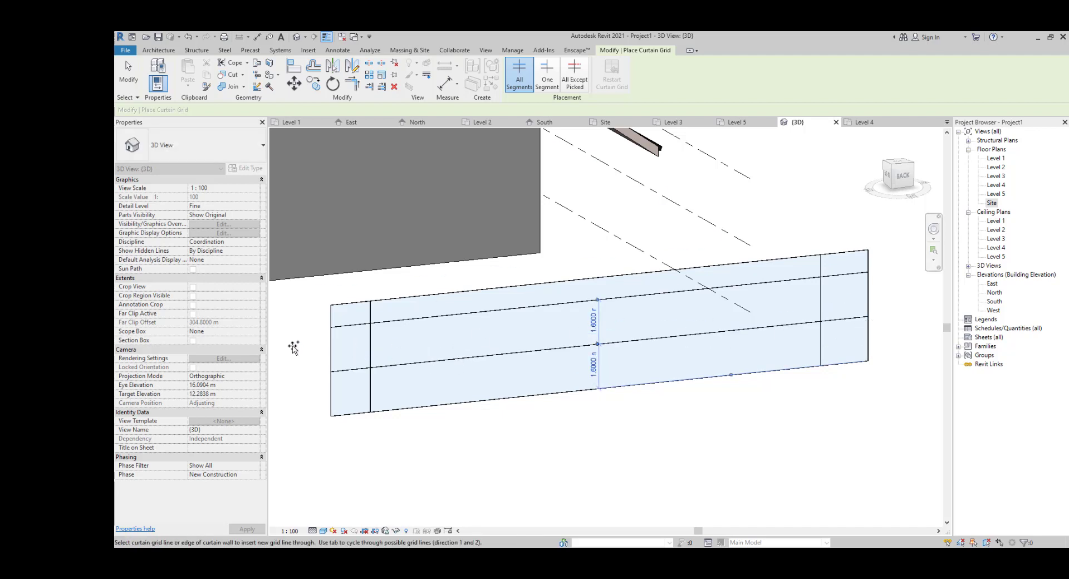
Add two all-segments vertical grid lines in the wide middle bay, one 3.2 m from its left grid line and one near its right end
{"action": "left_click", "coordinate": [551, 84]}
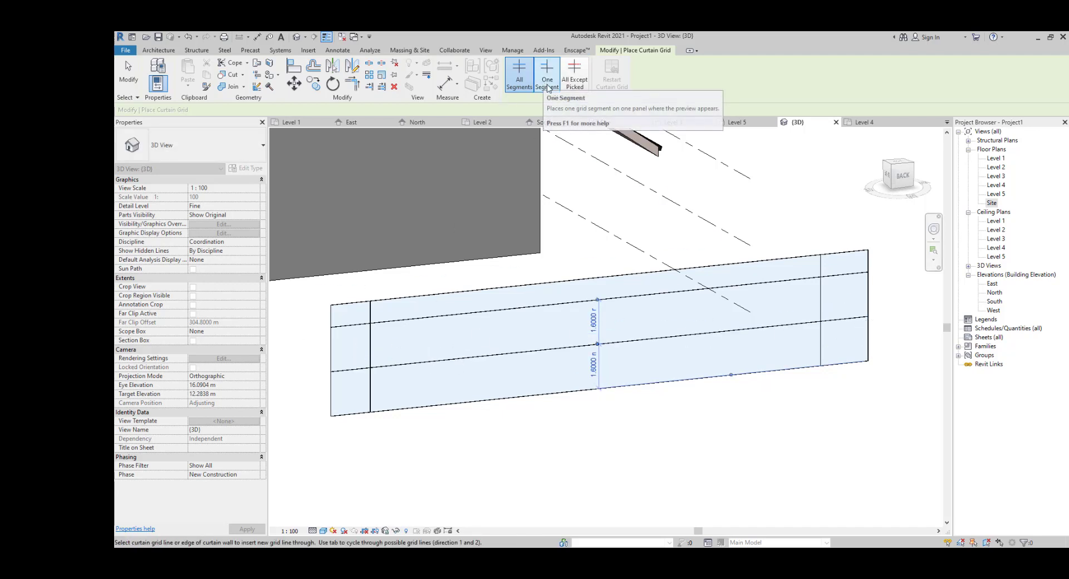
{"action": "left_click", "coordinate": [545, 86]}
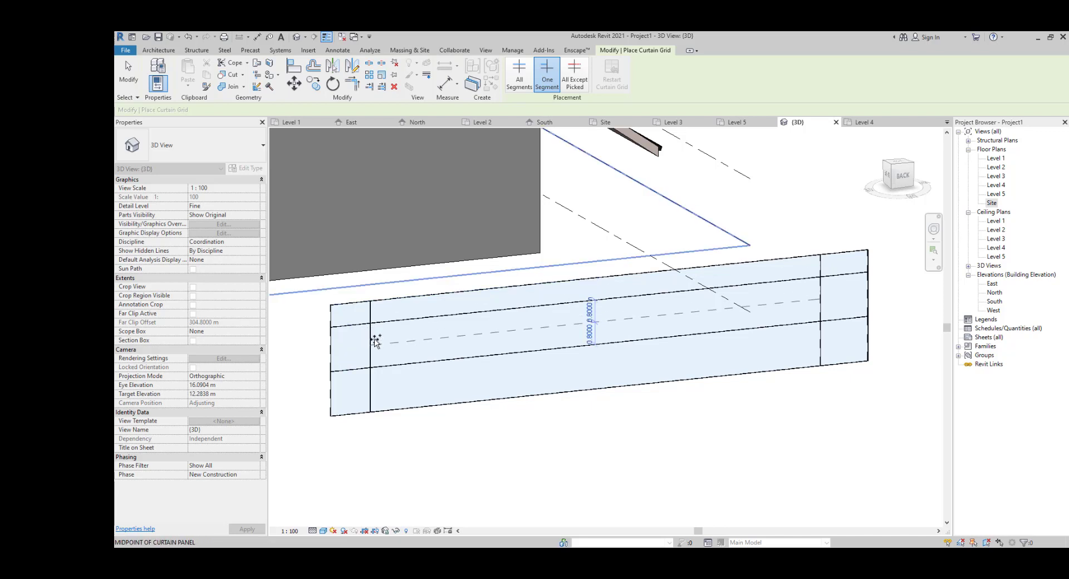
{"action": "left_click", "coordinate": [519, 75]}
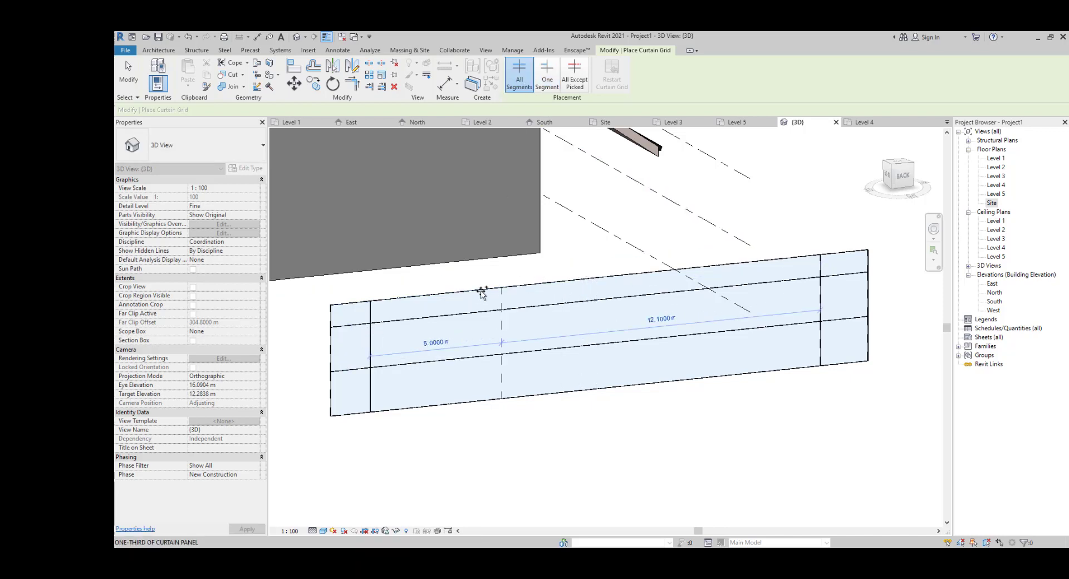
{"action": "left_click", "coordinate": [455, 292]}
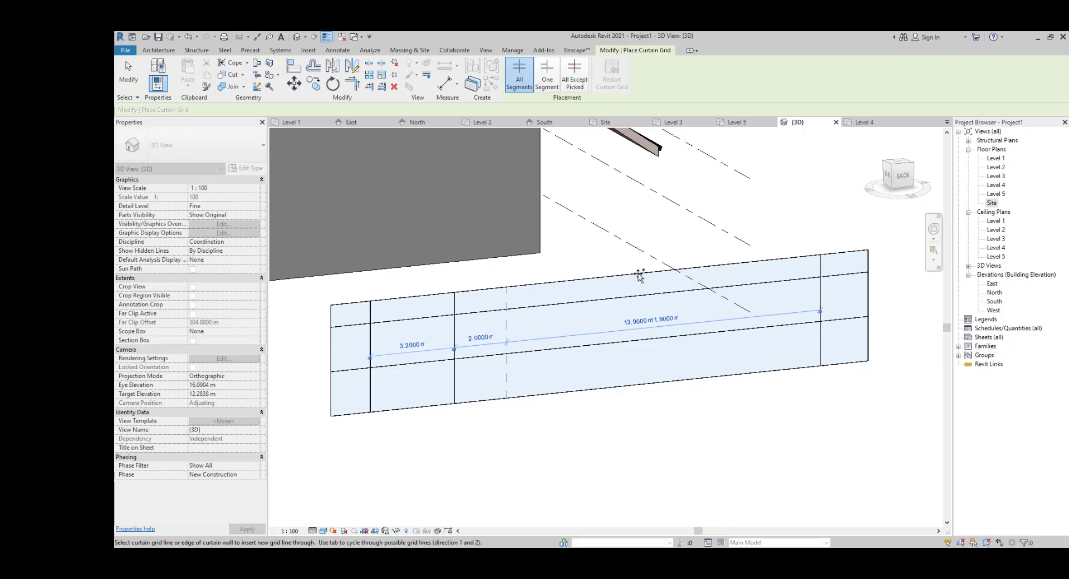
{"action": "left_click", "coordinate": [736, 261]}
Try placing one-segment horizontal grid lines in the second bay's middle panel, the first about 0.53 m below the upper grid line
{"action": "left_click", "coordinate": [547, 75]}
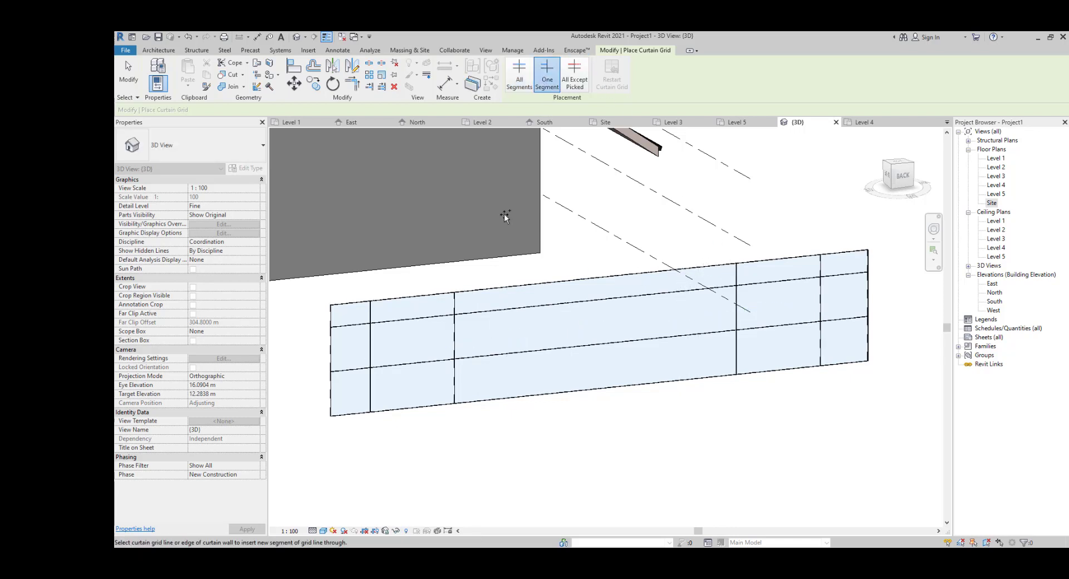
{"action": "left_click", "coordinate": [519, 74]}
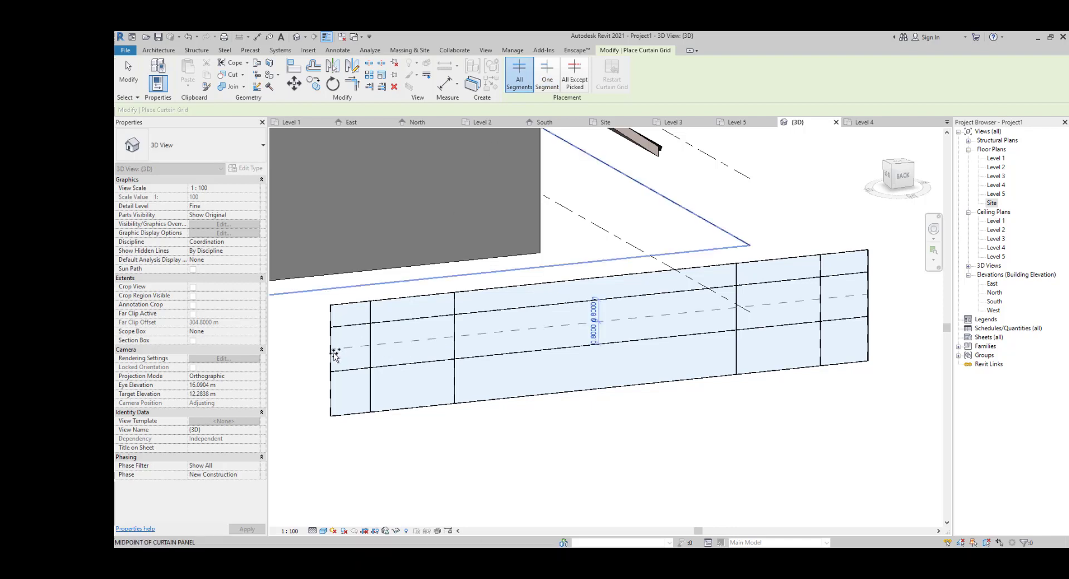
{"action": "left_click", "coordinate": [547, 75]}
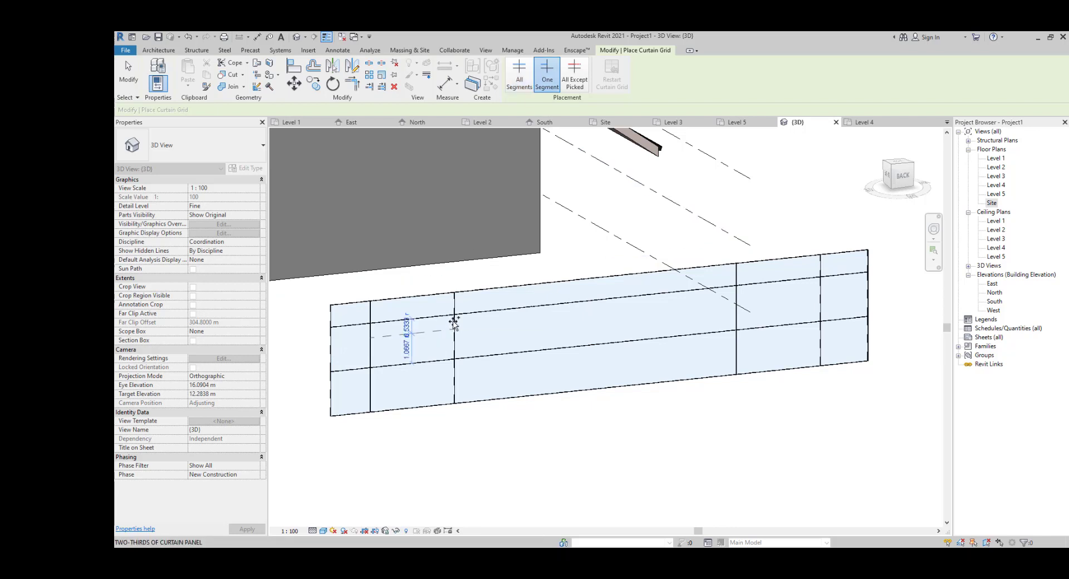
{"action": "left_click", "coordinate": [454, 327]}
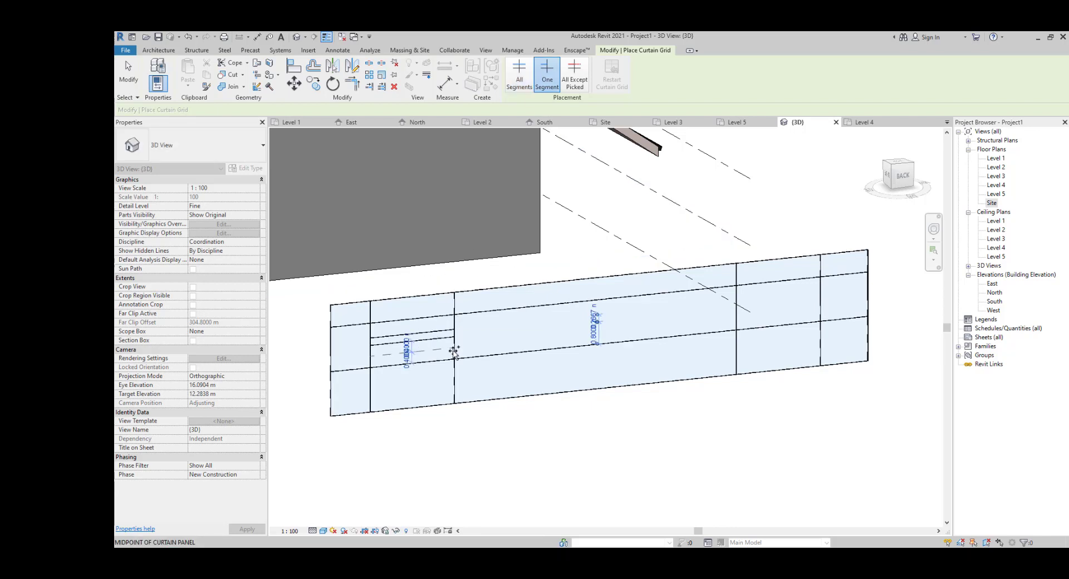
{"action": "scroll", "coordinate": [454, 351], "scroll_direction": "up", "scroll_amount": 5}
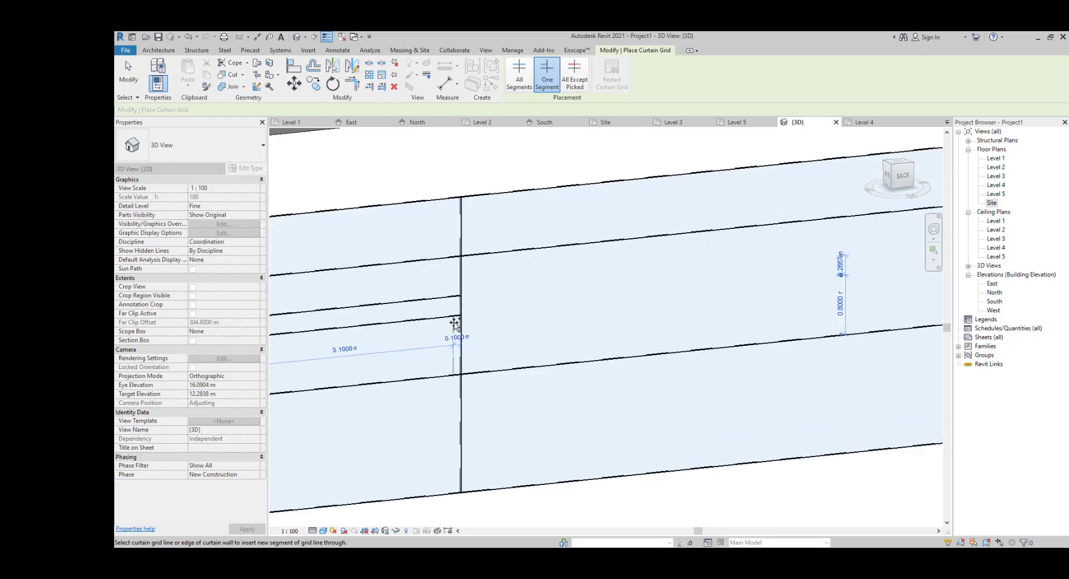
{"action": "scroll", "coordinate": [535, 329], "scroll_direction": "down", "scroll_amount": 2}
{"action": "scroll", "coordinate": [535, 329], "scroll_direction": "down", "scroll_amount": 4}
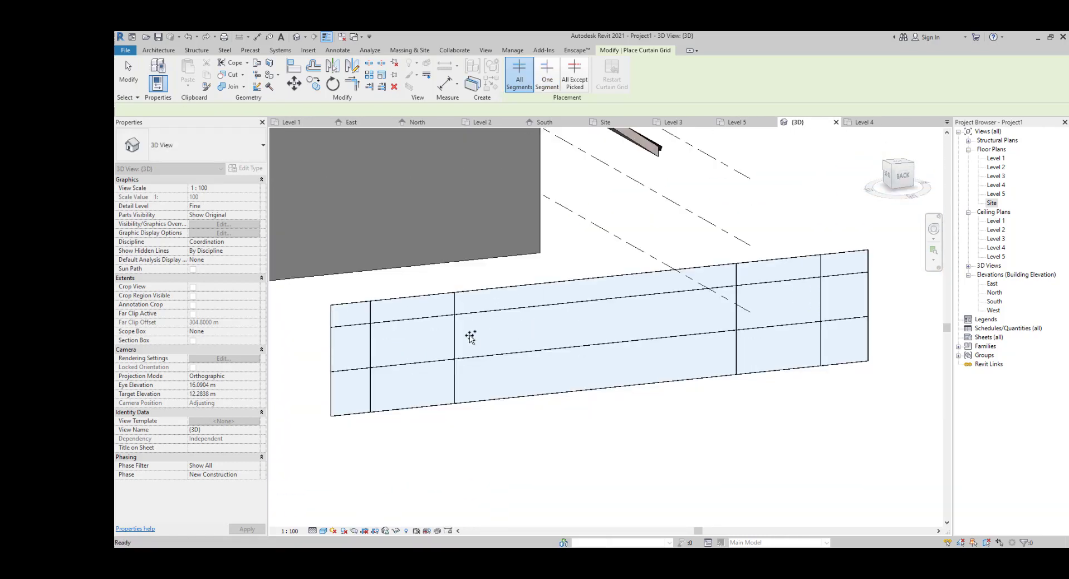
Place two one-segment vertical grid lines in the wide bay's middle panel, the first 8.6 m from the bay's left grid line
{"action": "left_click", "coordinate": [547, 75]}
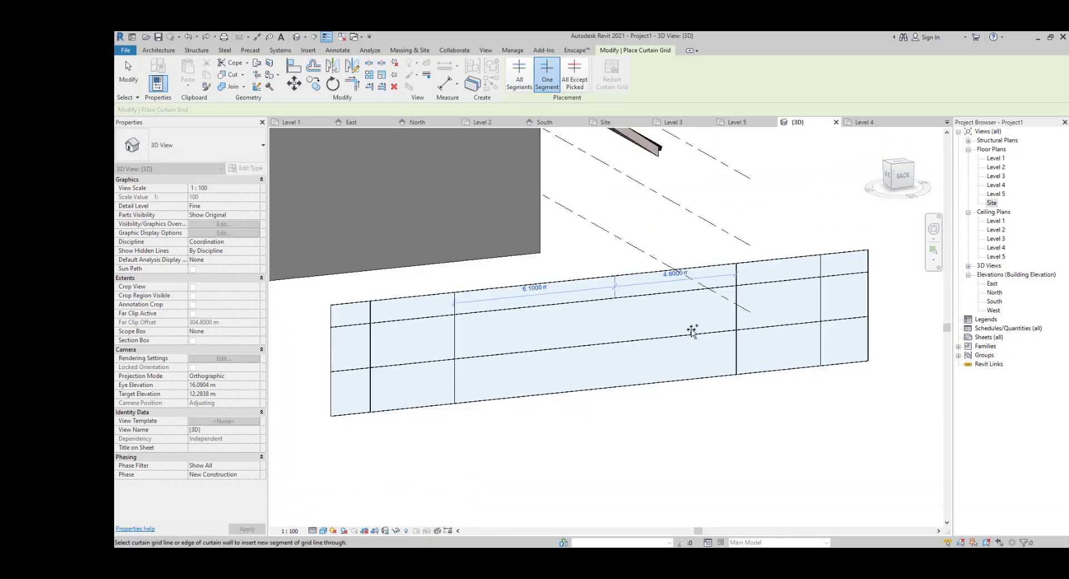
{"action": "left_click", "coordinate": [680, 300]}
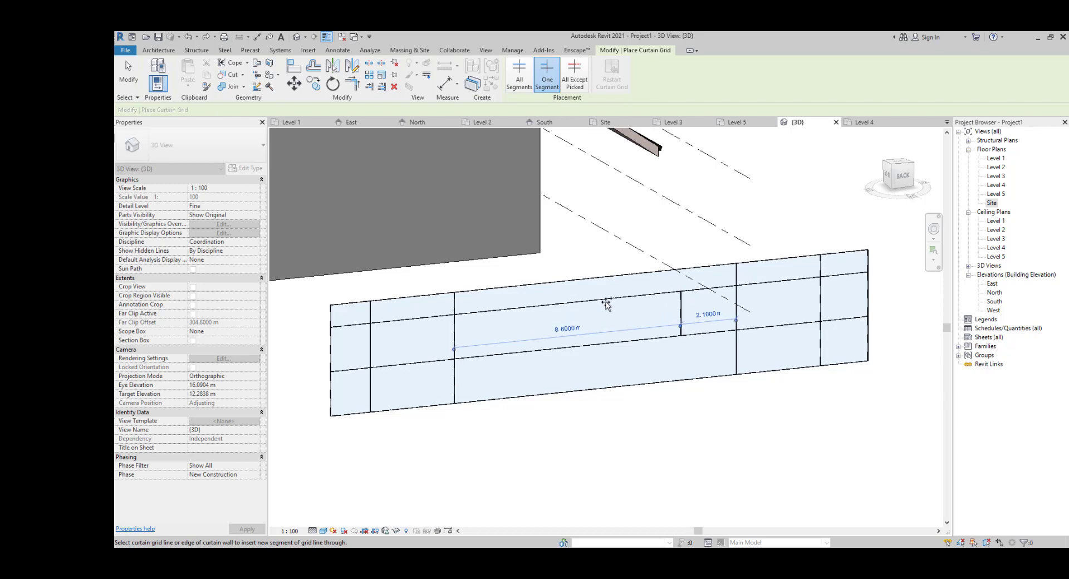
{"action": "left_click", "coordinate": [555, 306]}
{"action": "key", "text": "Escape"}
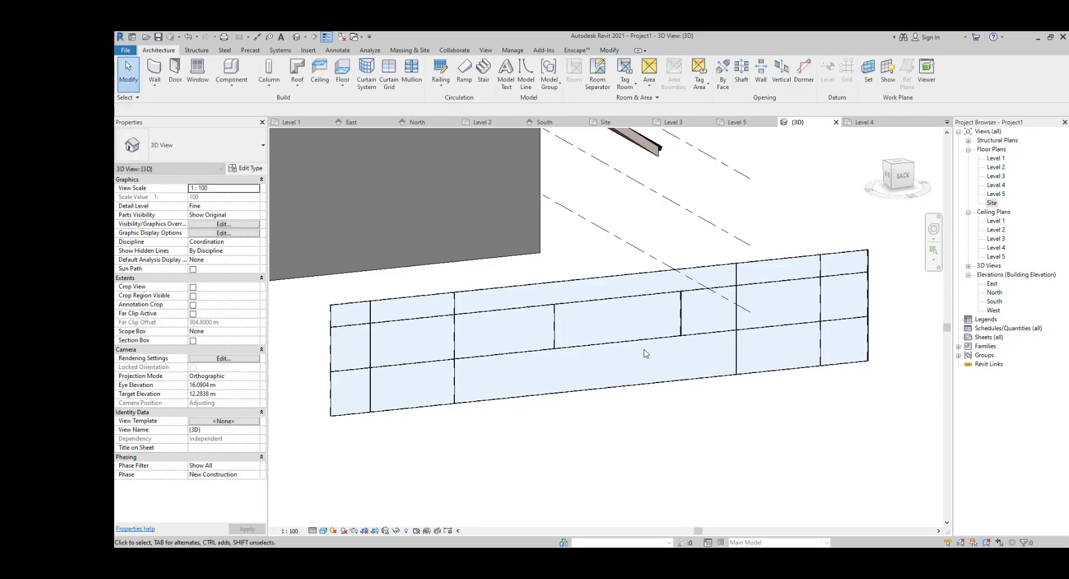
Place a 50 x 150mm rectangular mullion along the entire upper horizontal grid line using the Grid Line placement
{"action": "middle_click_drag", "start_coordinate": [646, 354], "coordinate": [797, 329], "text": "shift"}
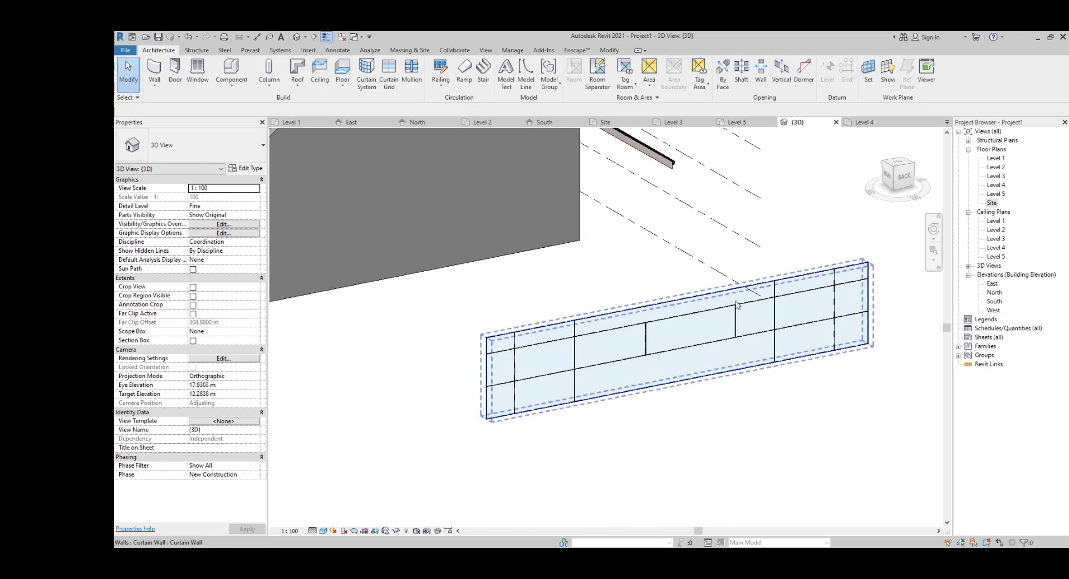
{"action": "scroll", "coordinate": [705, 314], "scroll_direction": "up", "scroll_amount": 2}
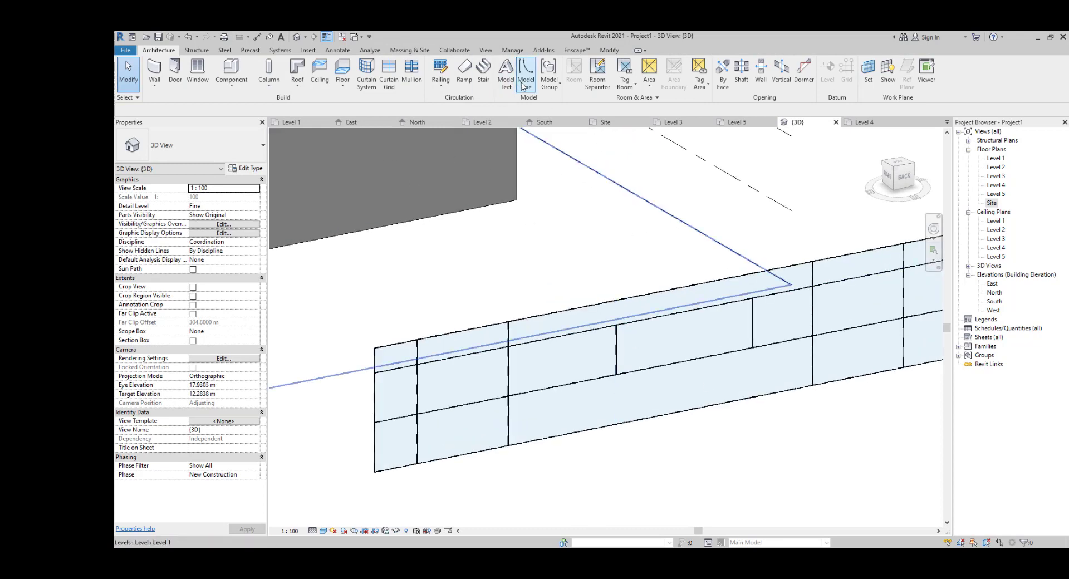
{"action": "left_click", "coordinate": [414, 83]}
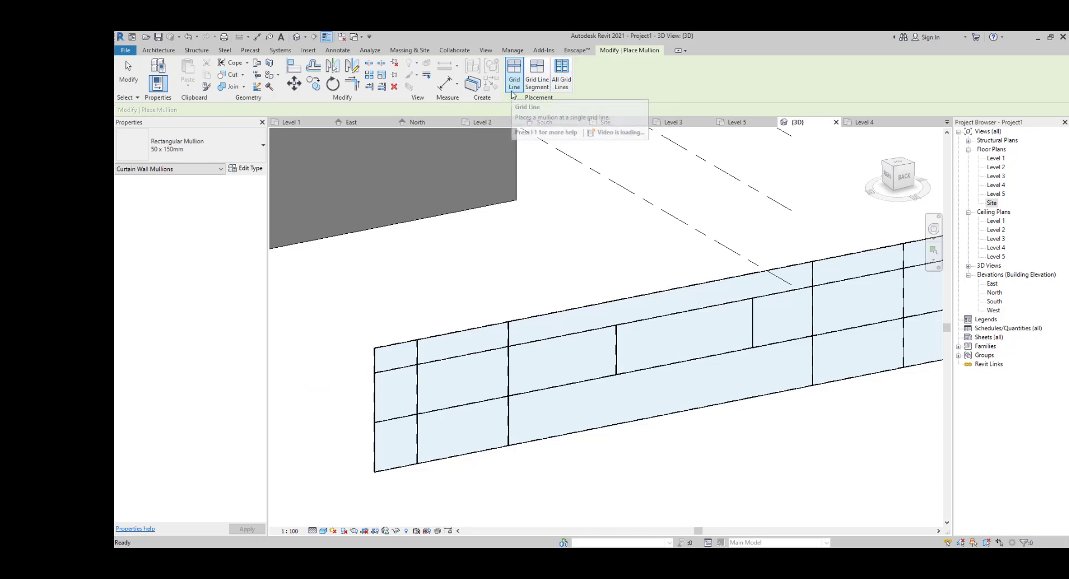
{"action": "left_click", "coordinate": [490, 348]}
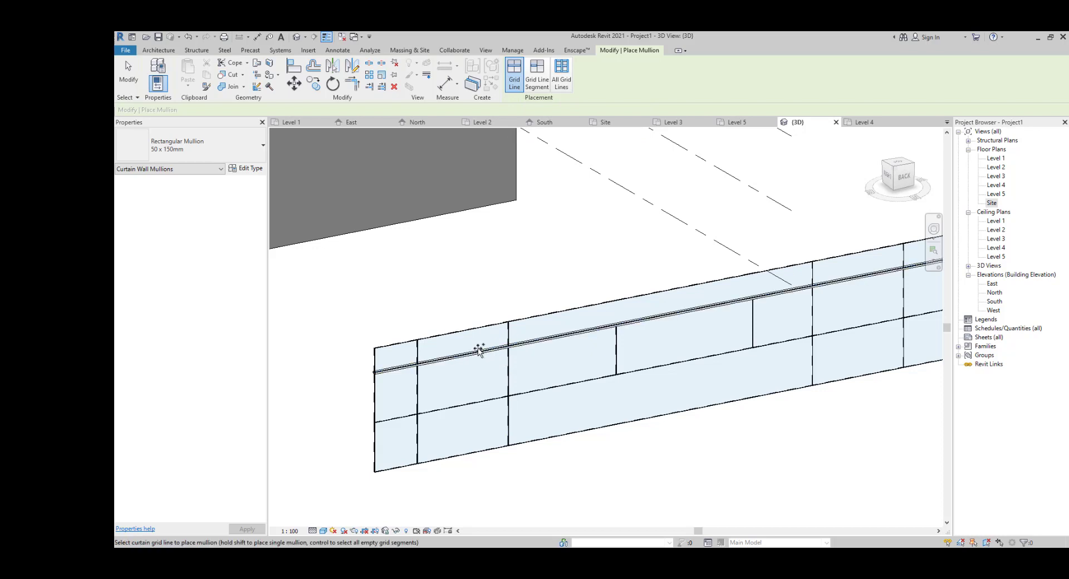
Place a Grid Line Segment mullion on the top segment of the second vertical grid line from the wall's left end
{"action": "scroll", "coordinate": [438, 376], "scroll_direction": "up", "scroll_amount": 5}
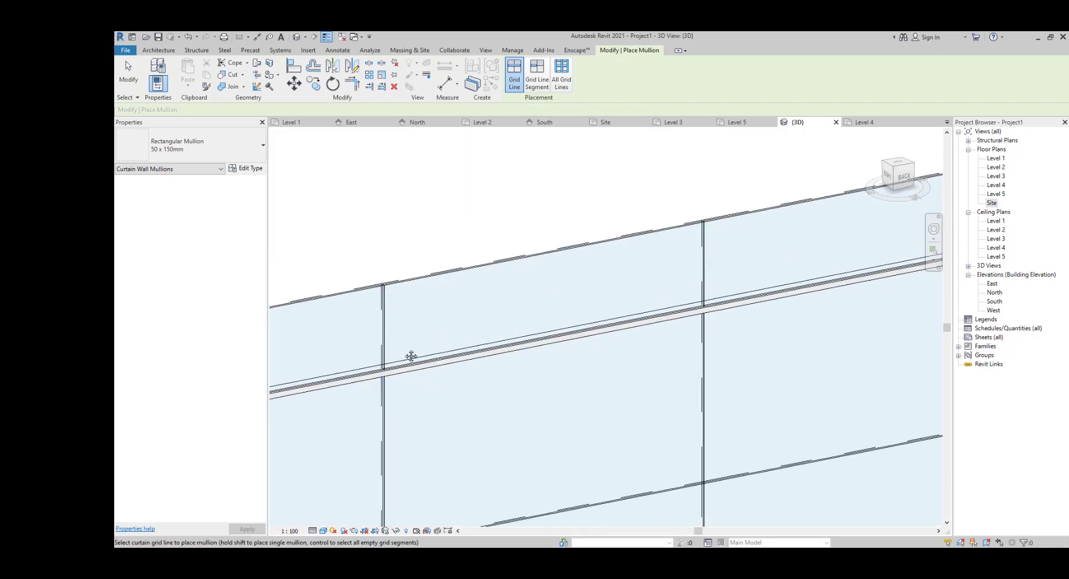
{"action": "middle_click_drag", "start_coordinate": [411, 358], "coordinate": [610, 315]}
{"action": "scroll", "coordinate": [678, 328], "scroll_direction": "down", "scroll_amount": 1}
{"action": "middle_click_drag", "start_coordinate": [730, 343], "coordinate": [462, 337]}
{"action": "scroll", "coordinate": [497, 335], "scroll_direction": "down", "scroll_amount": 2}
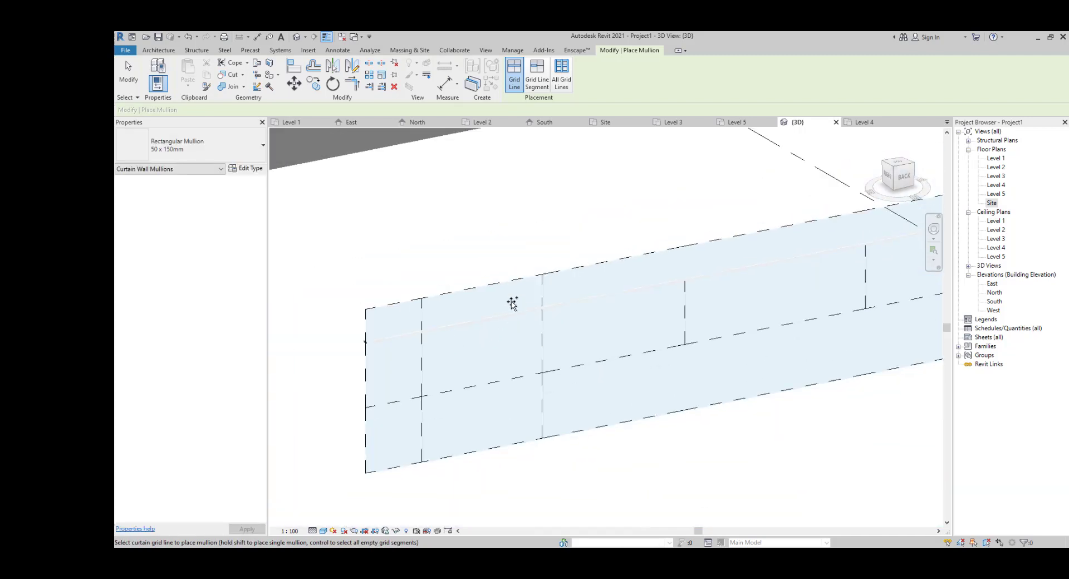
{"action": "left_click", "coordinate": [539, 77]}
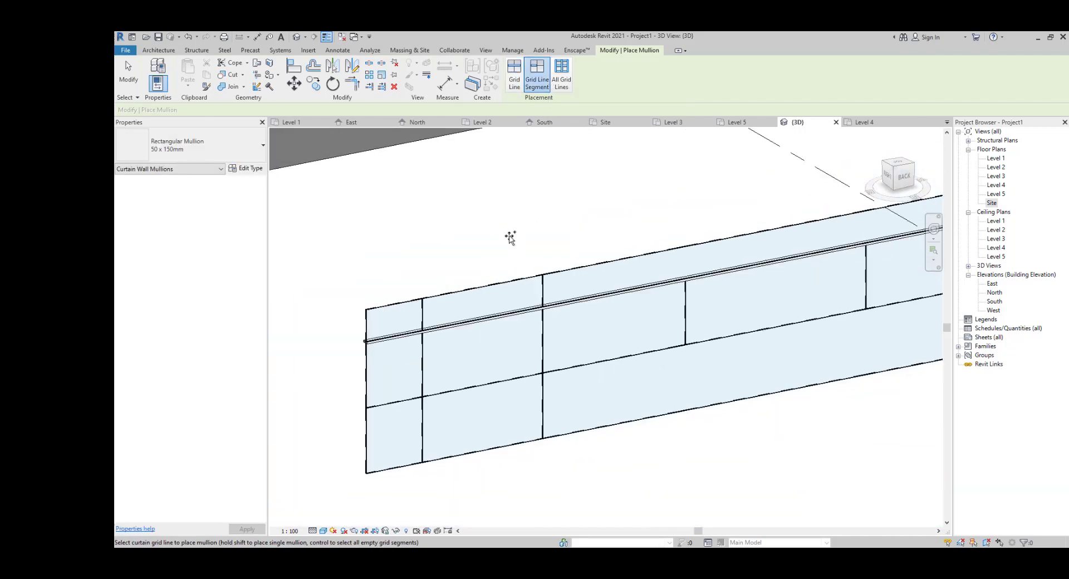
{"action": "scroll", "coordinate": [548, 301], "scroll_direction": "up", "scroll_amount": 3}
{"action": "scroll", "coordinate": [550, 295], "scroll_direction": "up", "scroll_amount": 4}
{"action": "left_click", "coordinate": [553, 291]}
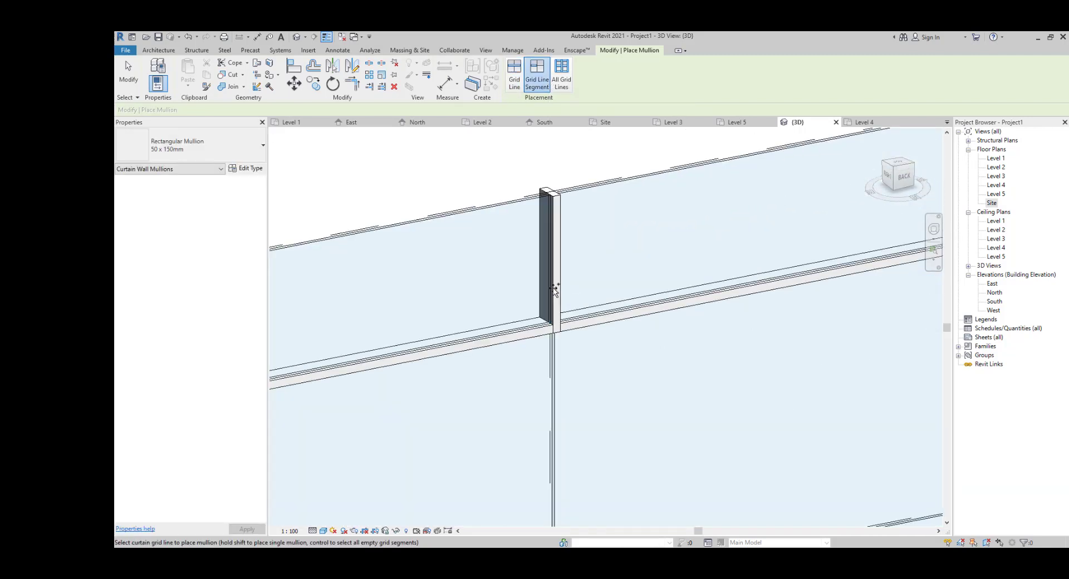
Add segment mullions to the bottom segment of that same vertical grid line and to the left short grid line in the wide bay
{"action": "scroll", "coordinate": [557, 372], "scroll_direction": "down", "scroll_amount": 2}
{"action": "scroll", "coordinate": [513, 258], "scroll_direction": "up", "scroll_amount": 3}
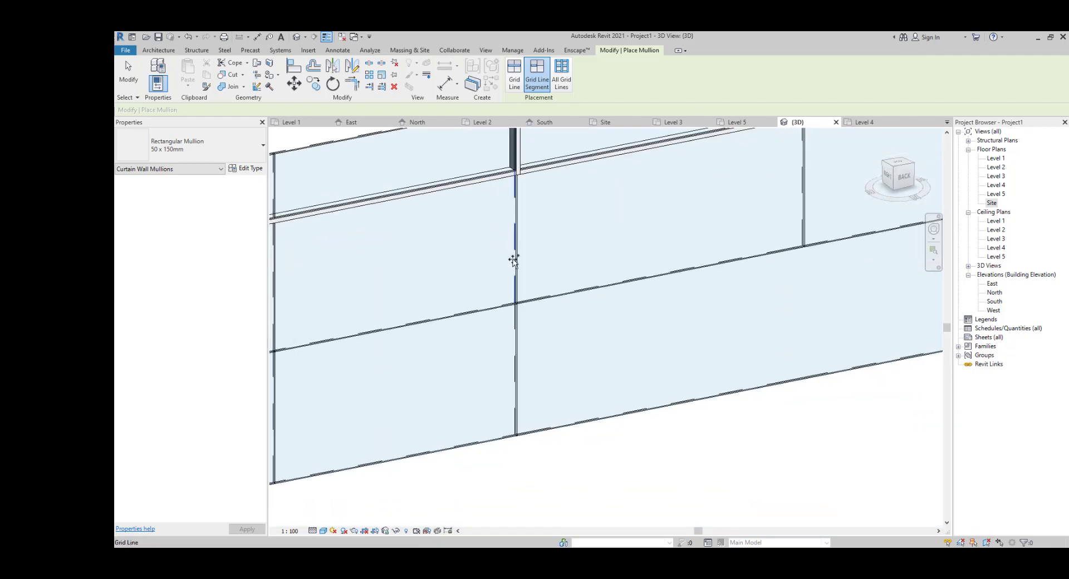
{"action": "left_click", "coordinate": [517, 330]}
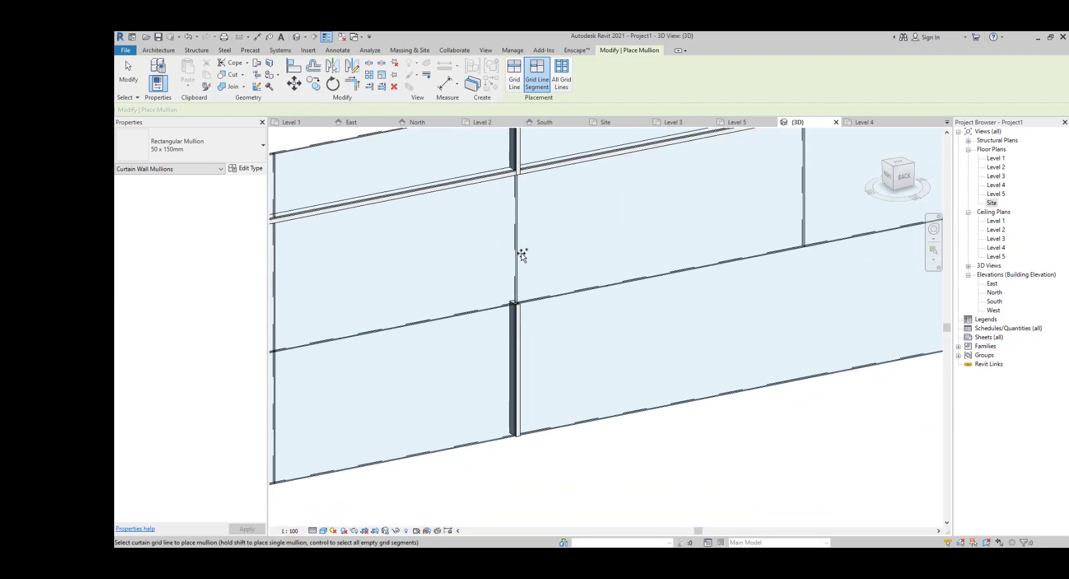
{"action": "left_click", "coordinate": [804, 179]}
Place a mullion on the right short vertical grid line in the wide bay using the Grid Line placement
{"action": "scroll", "coordinate": [788, 195], "scroll_direction": "down", "scroll_amount": 3}
{"action": "middle_click_drag", "start_coordinate": [713, 273], "coordinate": [518, 402]}
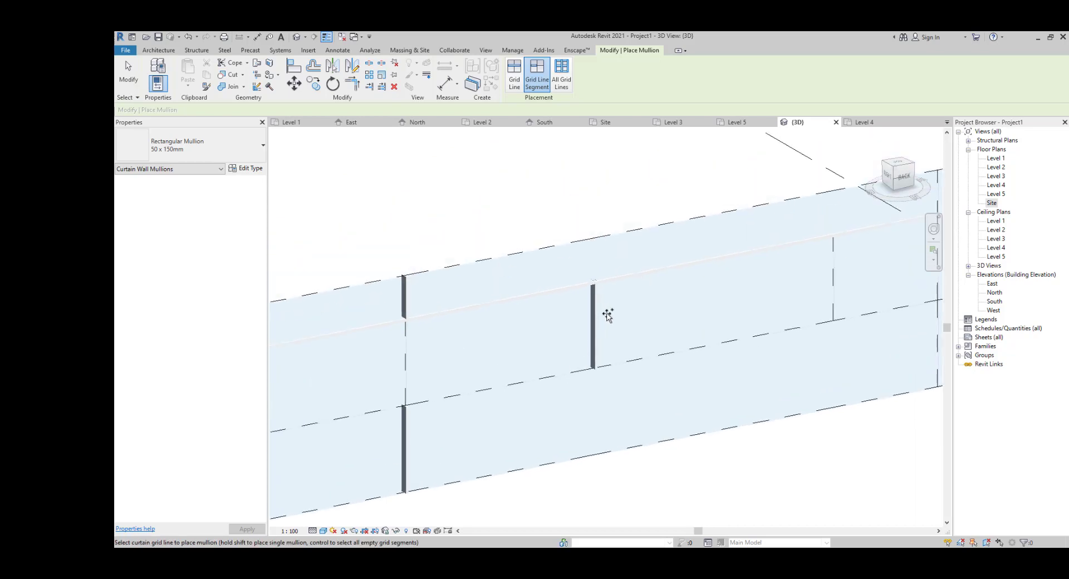
{"action": "left_click", "coordinate": [514, 73]}
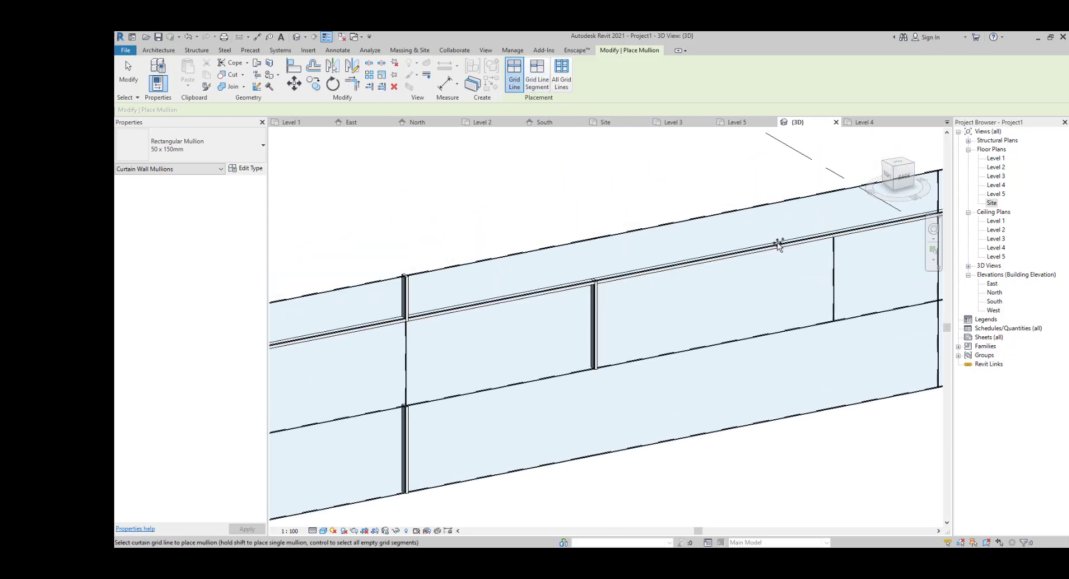
{"action": "left_click", "coordinate": [836, 274]}
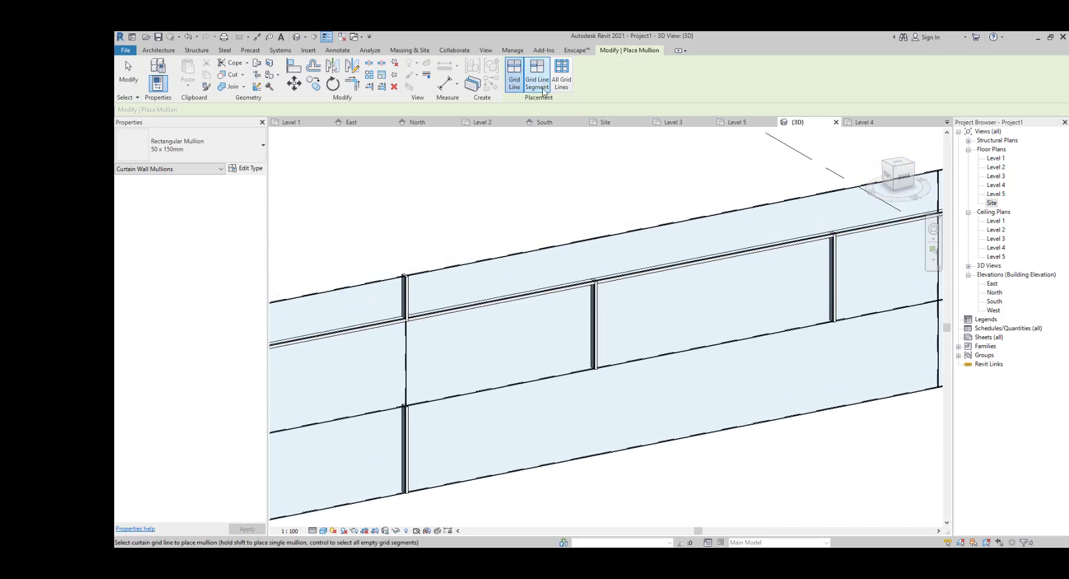
Place a segment mullion on the lower horizontal grid line between the two short vertical mullions
{"action": "left_click", "coordinate": [537, 78]}
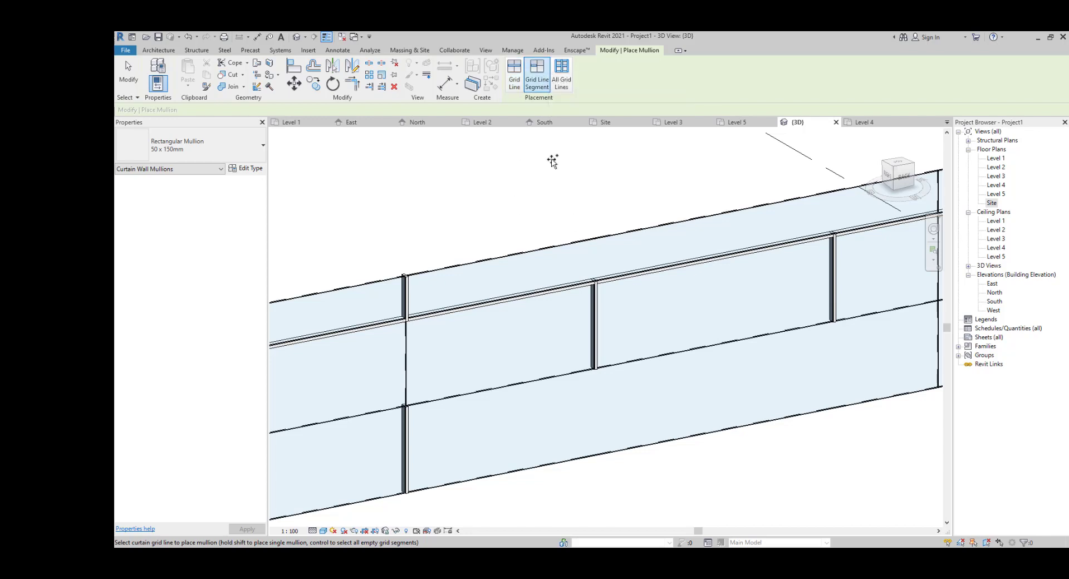
{"action": "scroll", "coordinate": [650, 359], "scroll_direction": "up", "scroll_amount": 3}
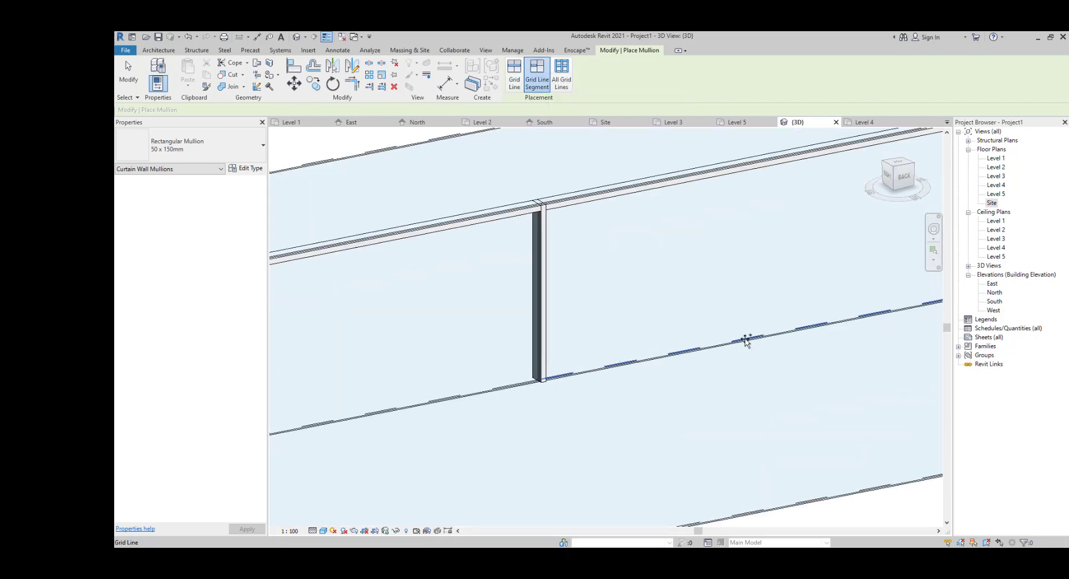
{"action": "middle_click_drag", "start_coordinate": [746, 341], "coordinate": [509, 360]}
{"action": "scroll", "coordinate": [632, 334], "scroll_direction": "down", "scroll_amount": 4}
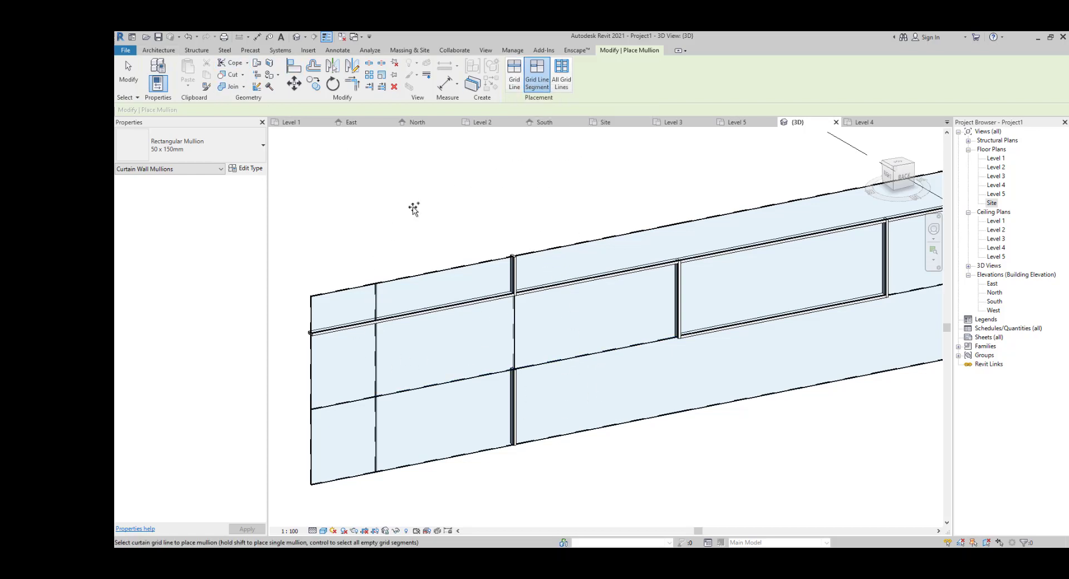
{"action": "key", "text": "Escape"}
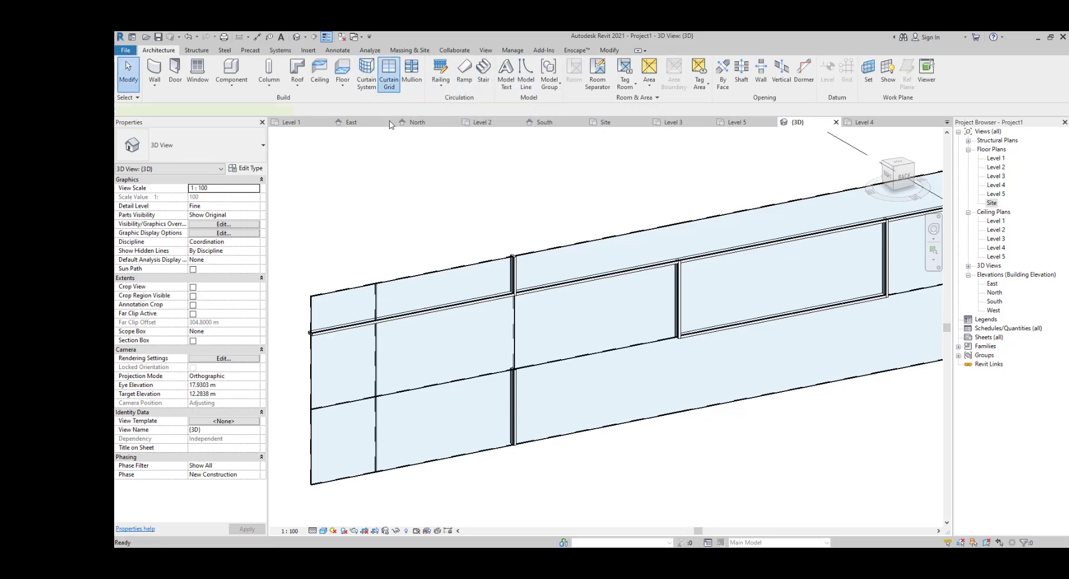
{"action": "left_click", "coordinate": [388, 73]}
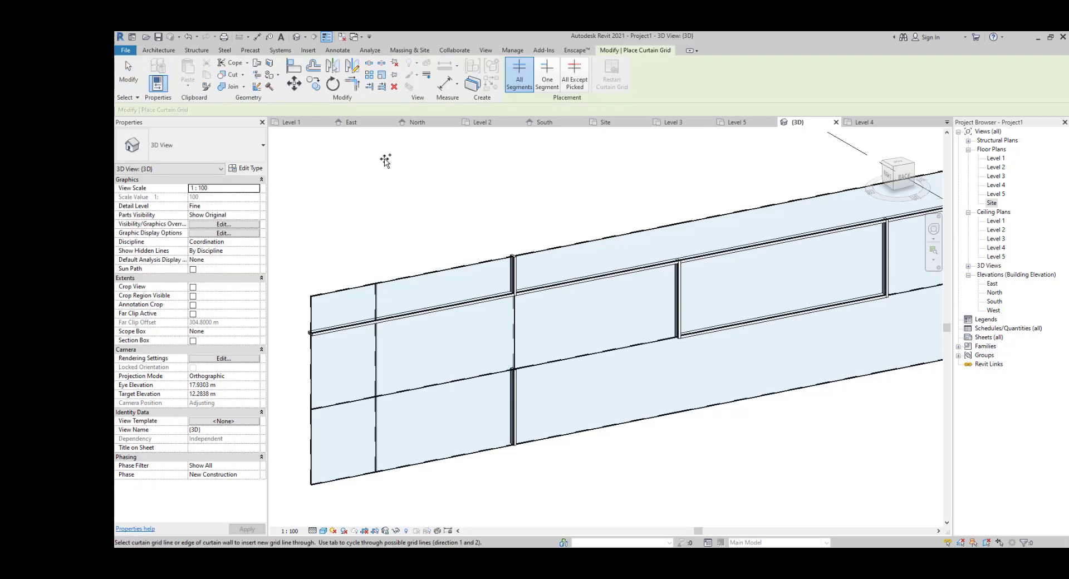
{"action": "left_click", "coordinate": [547, 85]}
{"action": "scroll", "coordinate": [455, 370], "scroll_direction": "up", "scroll_amount": 2}
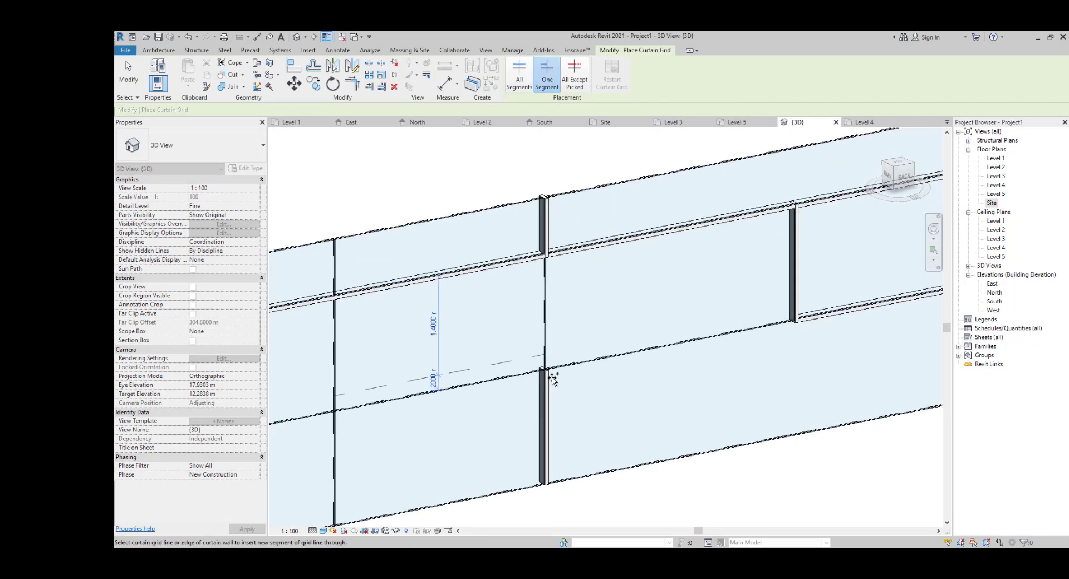
{"action": "scroll", "coordinate": [531, 424], "scroll_direction": "down", "scroll_amount": 3}
{"action": "scroll", "coordinate": [542, 423], "scroll_direction": "up", "scroll_amount": 2}
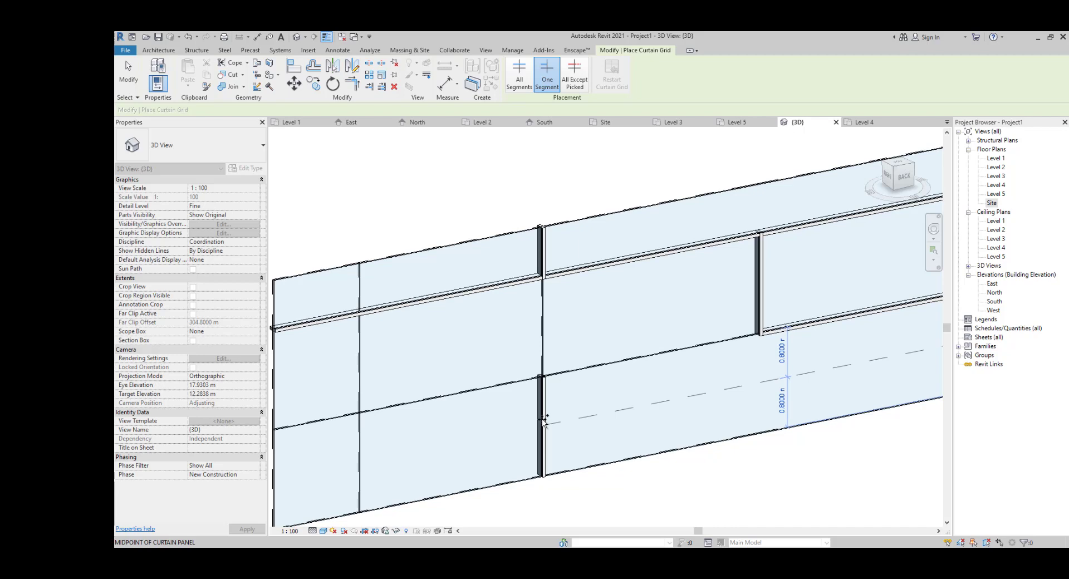
{"action": "key", "text": "Escape"}
{"action": "key", "text": "Escape"}
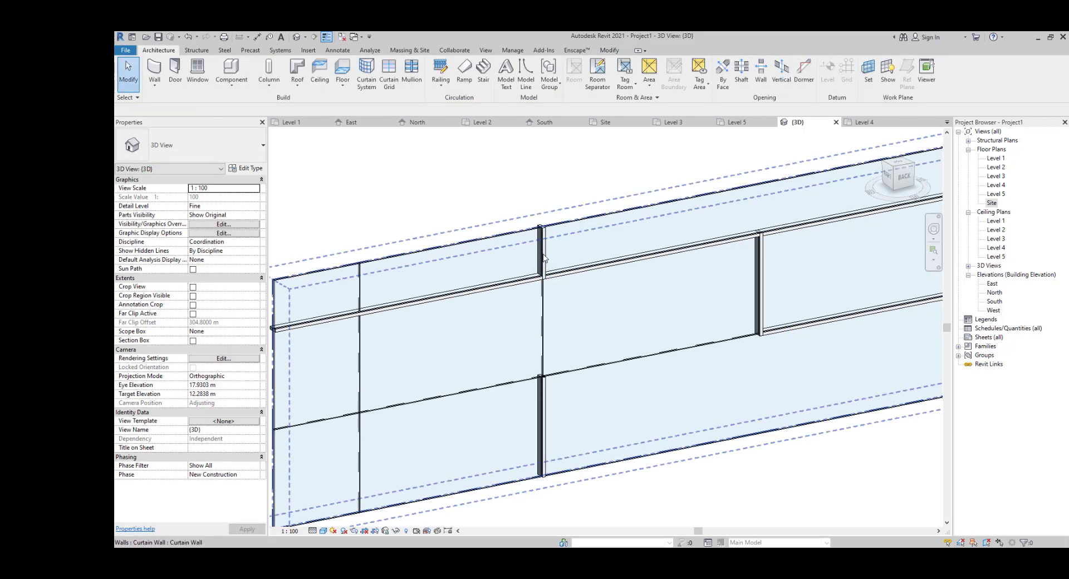
{"action": "left_click", "coordinate": [543, 258]}
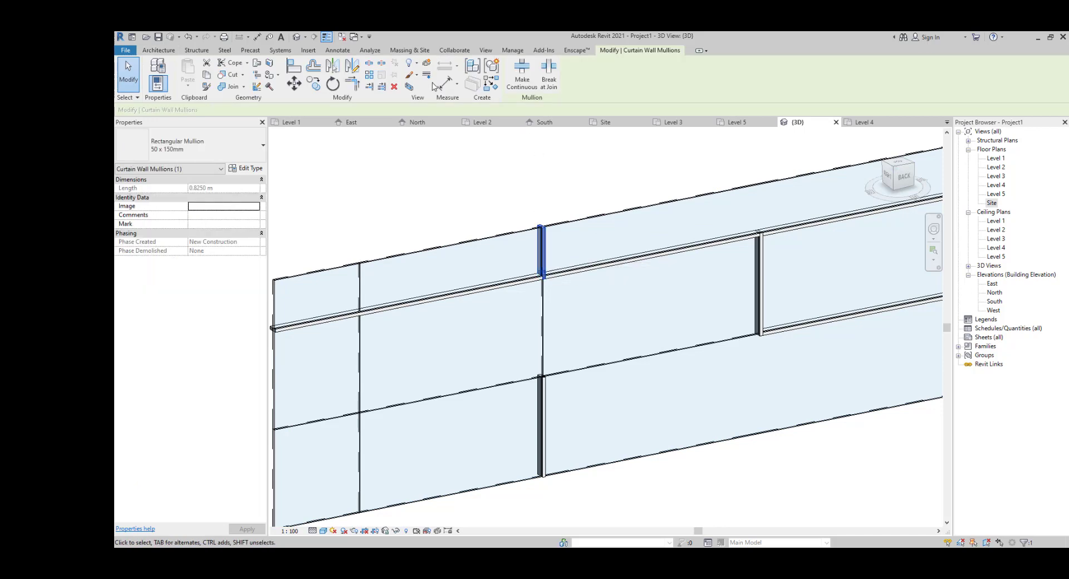
{"action": "key", "text": "Escape"}
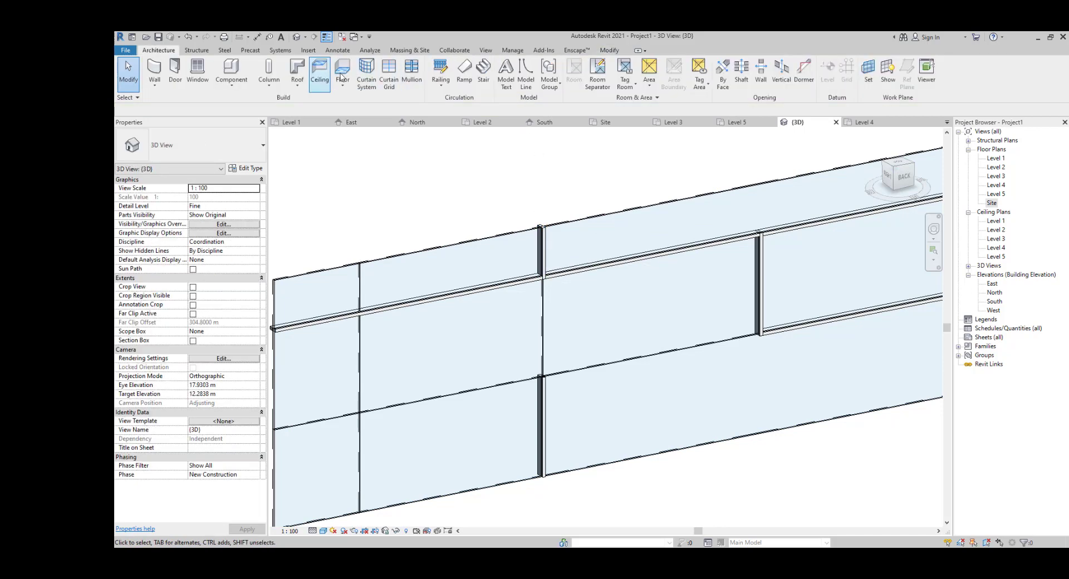
Place a Grid Line Segment mullion on the top segment of the first vertical grid line from the wall's left end
{"action": "left_click", "coordinate": [411, 75]}
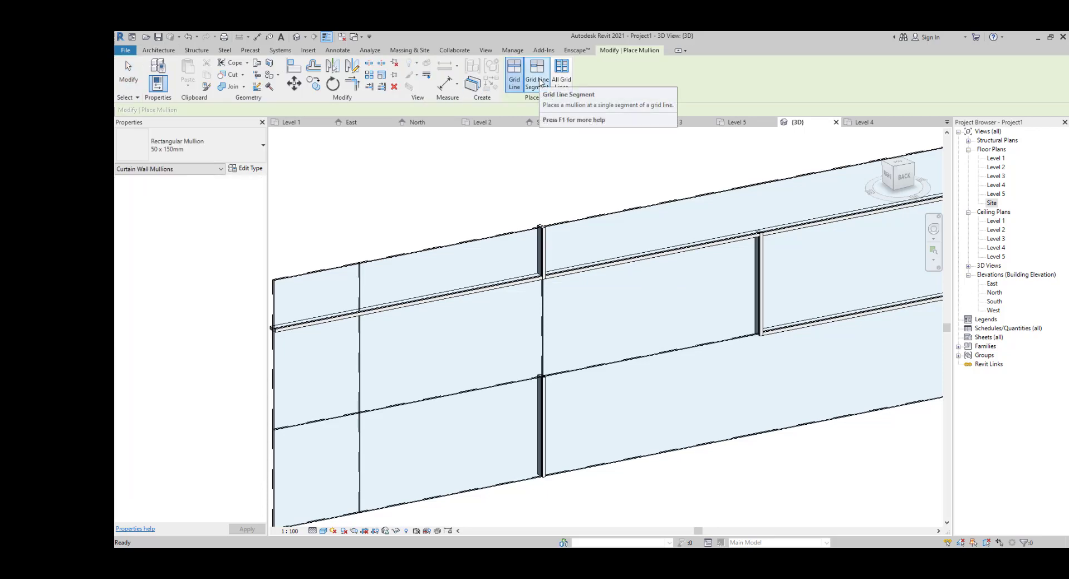
{"action": "scroll", "coordinate": [579, 251], "scroll_direction": "down", "scroll_amount": 2}
{"action": "middle_click_drag", "start_coordinate": [587, 273], "coordinate": [730, 278]}
{"action": "scroll", "coordinate": [529, 300], "scroll_direction": "up", "scroll_amount": 2}
{"action": "left_click", "coordinate": [524, 300]}
{"action": "scroll", "coordinate": [561, 281], "scroll_direction": "up", "scroll_amount": 2}
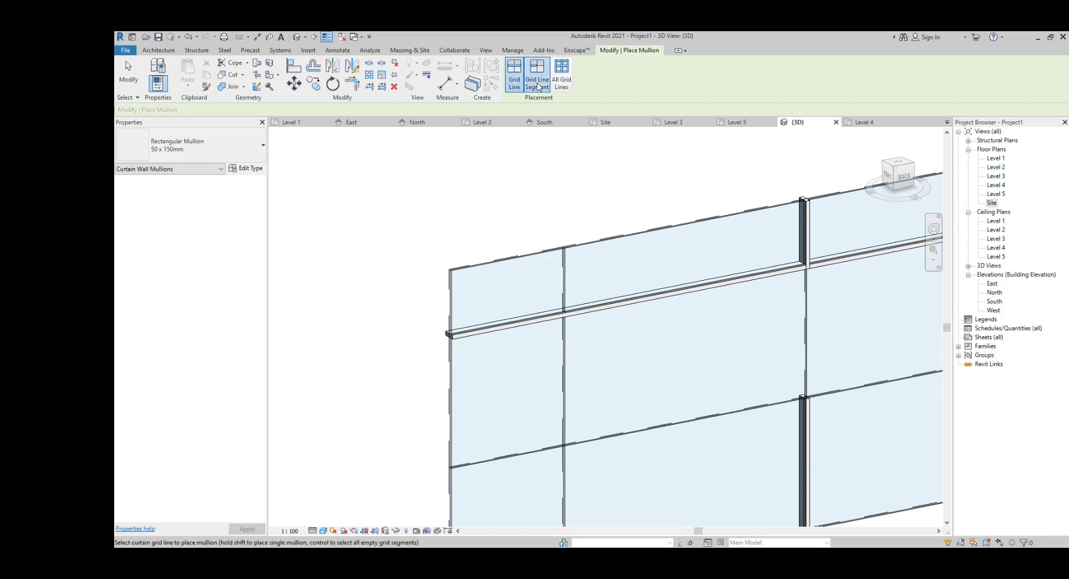
{"action": "left_click", "coordinate": [562, 273]}
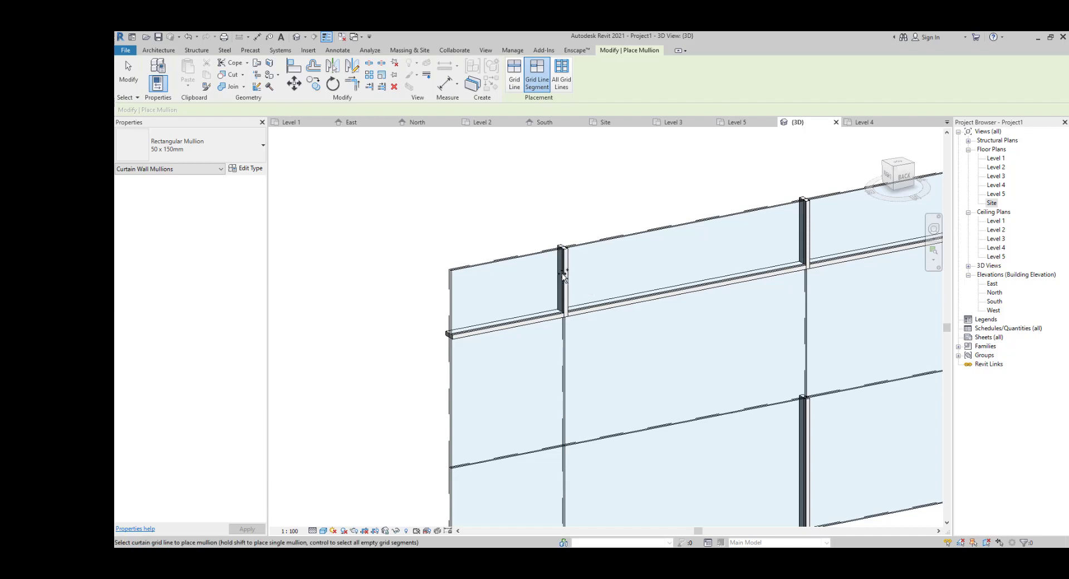
Add mullions over the full height of the vertical grid line at the wide bay's right end, starting with its top segment
{"action": "scroll", "coordinate": [793, 300], "scroll_direction": "down", "scroll_amount": 3}
{"action": "scroll", "coordinate": [390, 365], "scroll_direction": "up", "scroll_amount": 3}
{"action": "scroll", "coordinate": [599, 169], "scroll_direction": "up", "scroll_amount": 2}
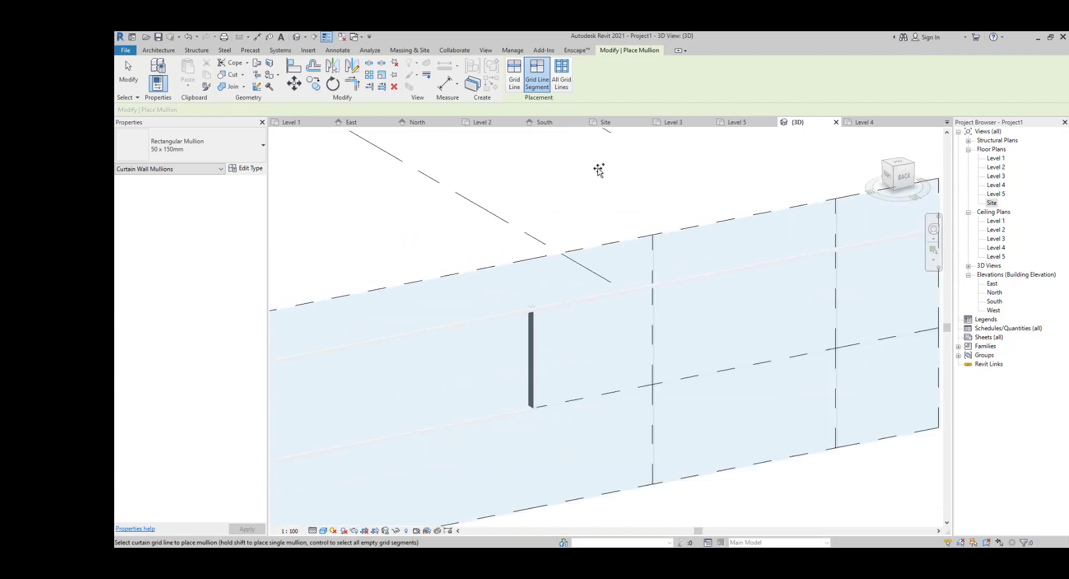
{"action": "left_click", "coordinate": [654, 266]}
Fill all remaining empty grid lines and edges of the curtain wall with 50 x 150mm mullions using All Grid Lines
{"action": "scroll", "coordinate": [632, 421], "scroll_direction": "down", "scroll_amount": 4}
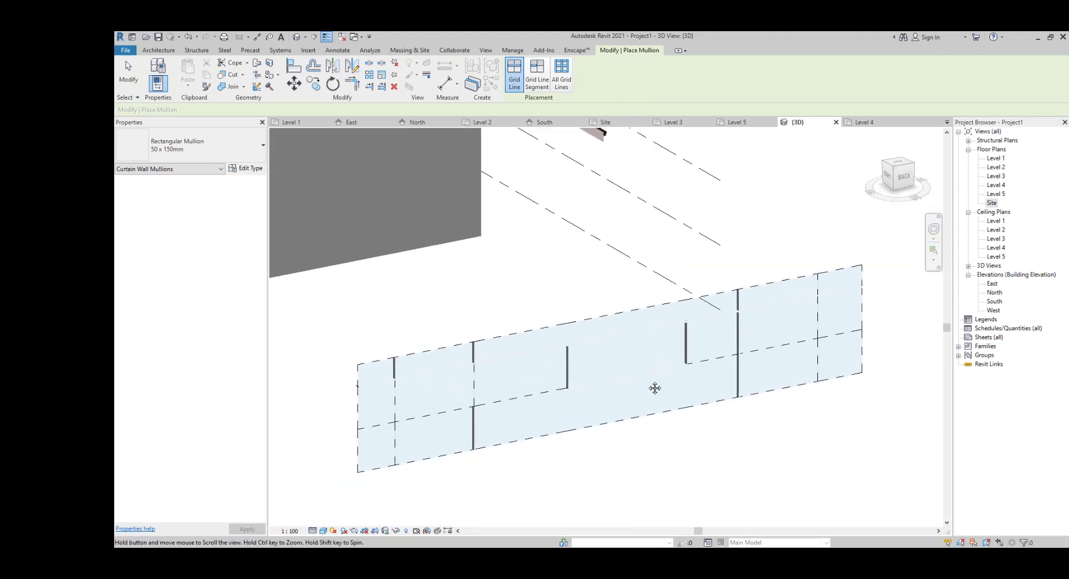
{"action": "left_click", "coordinate": [561, 85]}
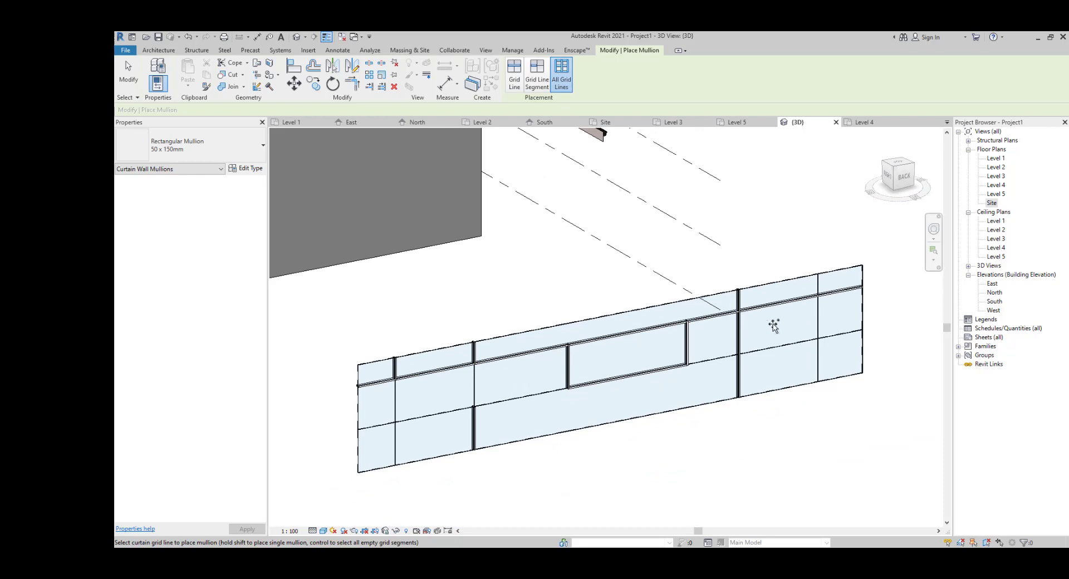
{"action": "left_click", "coordinate": [775, 347]}
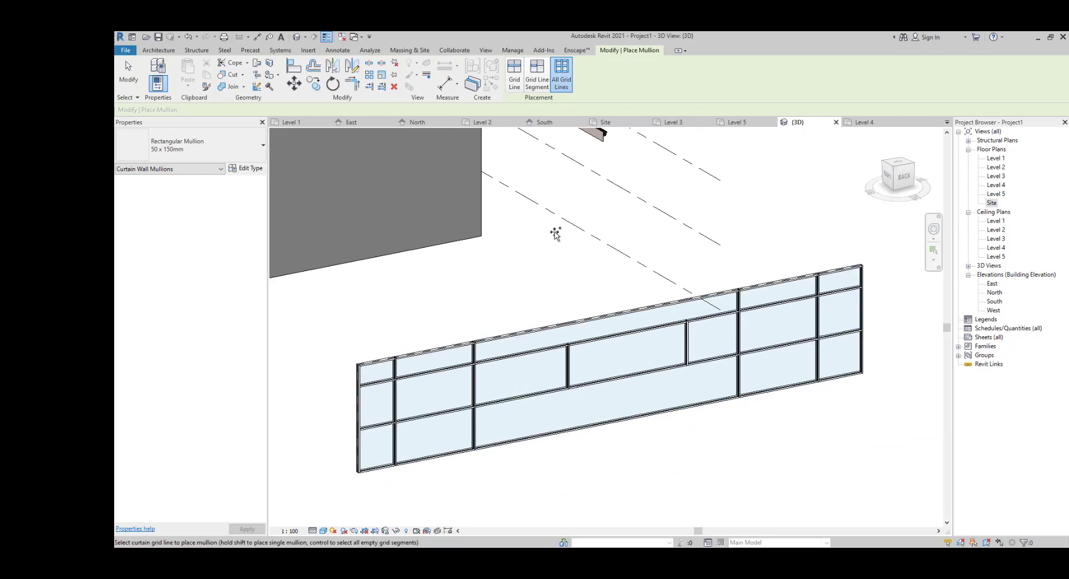
Examine the mullions and their joints along the whole curtain wall, closing the mullion placement
{"action": "scroll", "coordinate": [560, 351], "scroll_direction": "up", "scroll_amount": 4}
{"action": "middle_click_drag", "start_coordinate": [488, 282], "coordinate": [739, 239]}
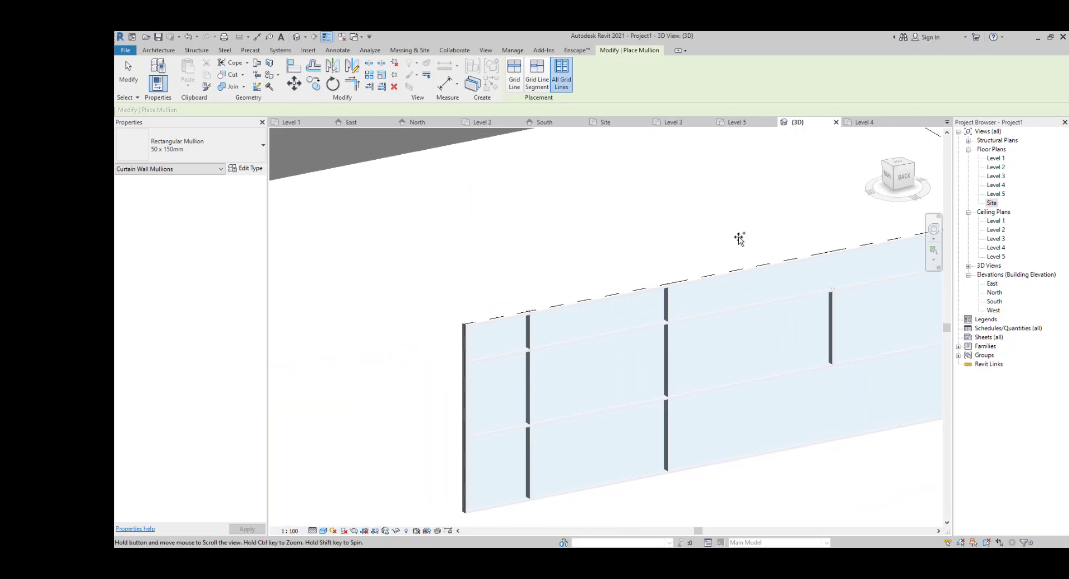
{"action": "scroll", "coordinate": [550, 334], "scroll_direction": "up", "scroll_amount": 5}
{"action": "middle_click_drag", "start_coordinate": [551, 343], "coordinate": [635, 312]}
{"action": "middle_click_drag", "start_coordinate": [870, 409], "coordinate": [468, 367]}
{"action": "scroll", "coordinate": [468, 367], "scroll_direction": "down", "scroll_amount": 9}
{"action": "middle_click_drag", "start_coordinate": [463, 406], "coordinate": [301, 465]}
{"action": "key", "text": "Escape"}
{"action": "middle_click_drag", "start_coordinate": [510, 411], "coordinate": [460, 329]}
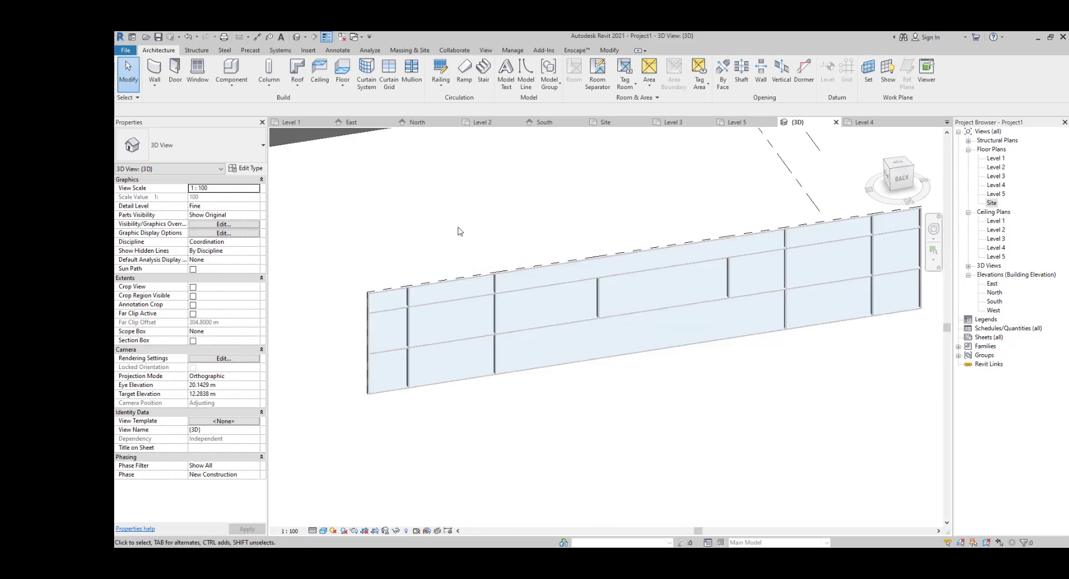
Place a Storefront curtain wall about 11 m long in the Level 1 floor plan, left of the existing curtain wall
{"action": "mouse_move", "coordinate": [457, 234]}
{"action": "middle_mouse_down", "text": "shift"}
{"action": "mouse_move", "coordinate": [485, 225]}
{"action": "mouse_move", "coordinate": [485, 330]}
{"action": "mouse_move", "coordinate": [540, 284]}
{"action": "mouse_move", "coordinate": [520, 279]}
{"action": "middle_mouse_up", "text": "shift"}
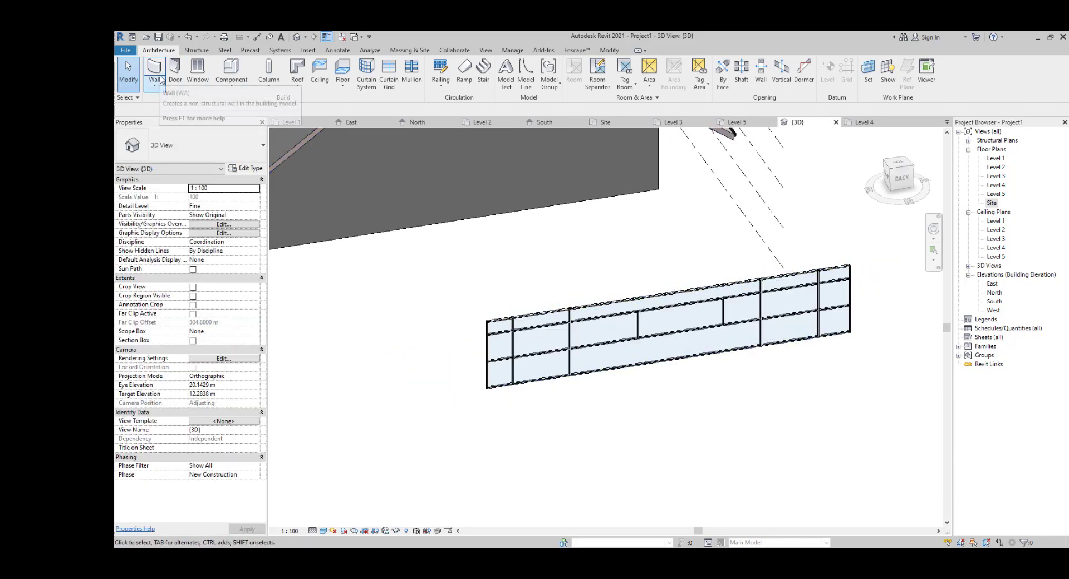
{"action": "double_click", "coordinate": [996, 159]}
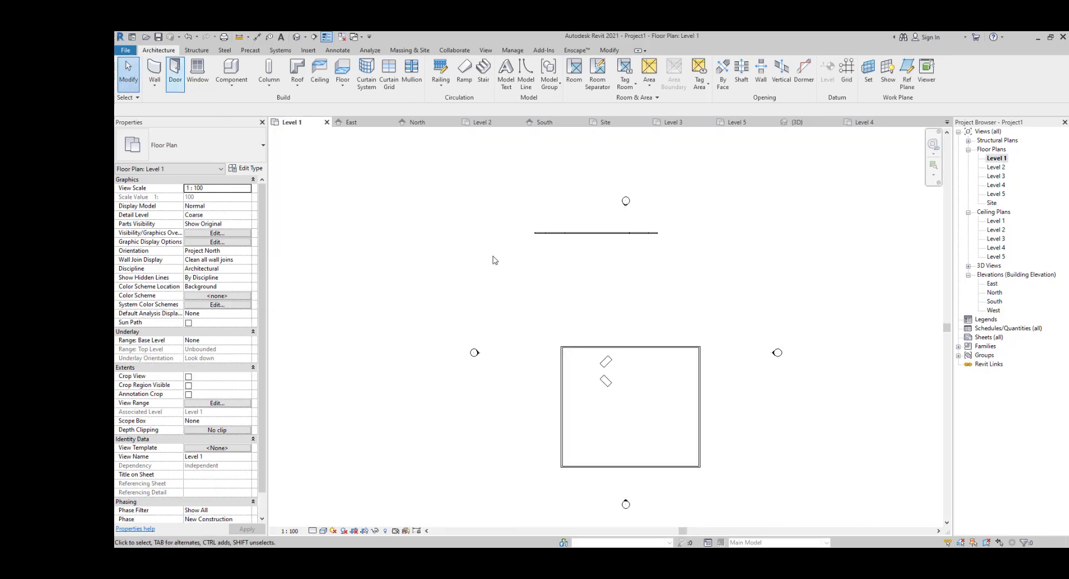
{"action": "left_click", "coordinate": [155, 68]}
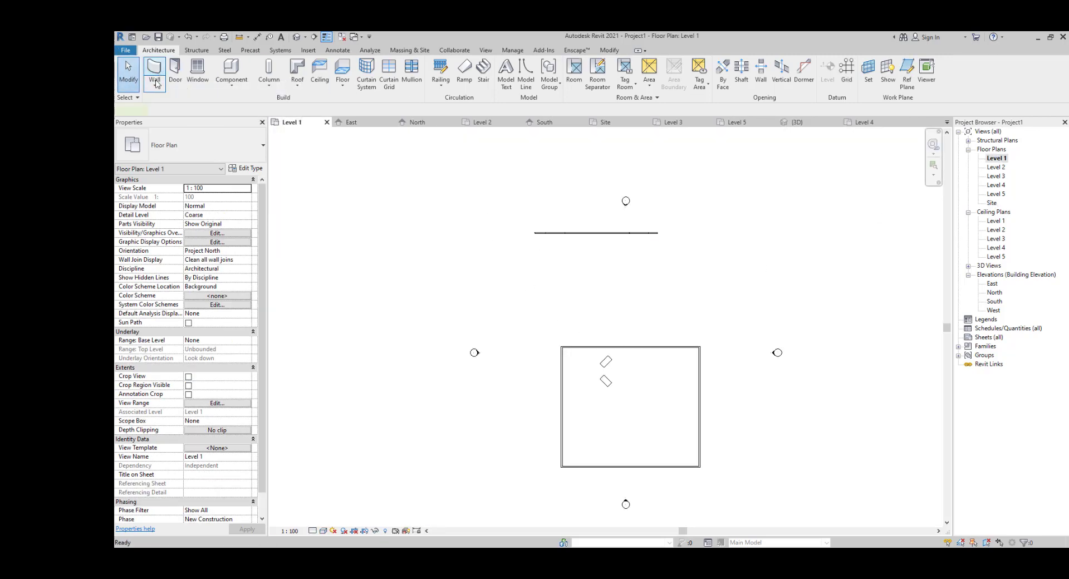
{"action": "left_click", "coordinate": [190, 145]}
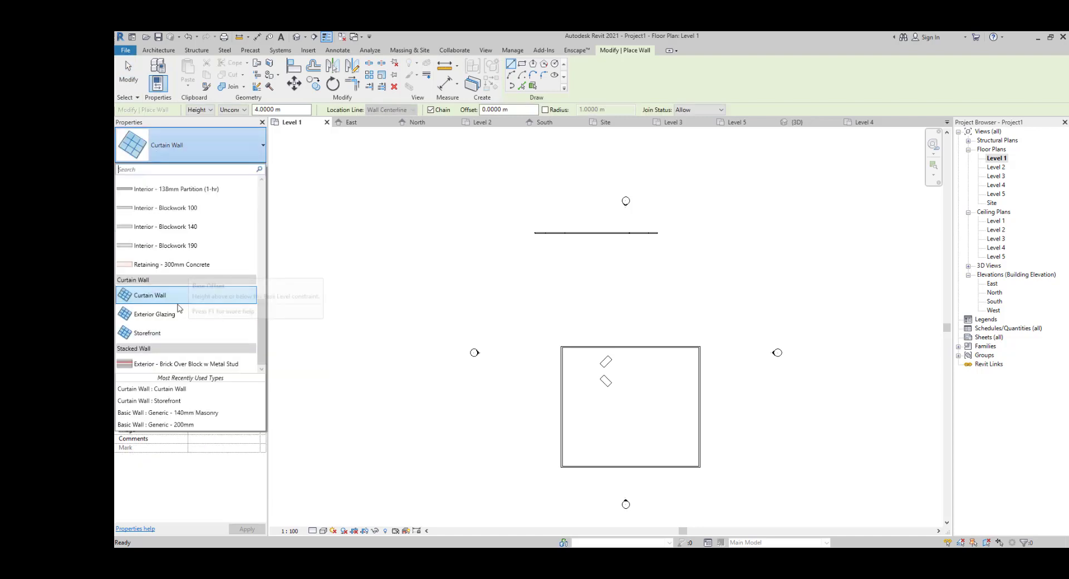
{"action": "left_click", "coordinate": [169, 332]}
{"action": "left_click", "coordinate": [506, 257]}
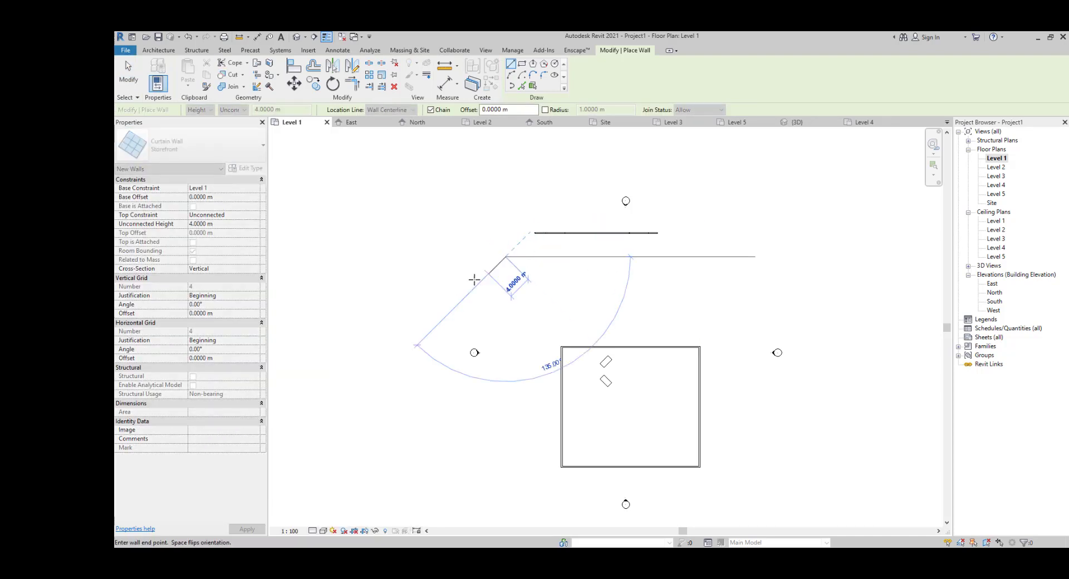
{"action": "left_click", "coordinate": [439, 257]}
{"action": "scroll", "coordinate": [462, 250], "scroll_direction": "up", "scroll_amount": 5}
{"action": "key", "text": "Escape"}
{"action": "key", "text": "Escape"}
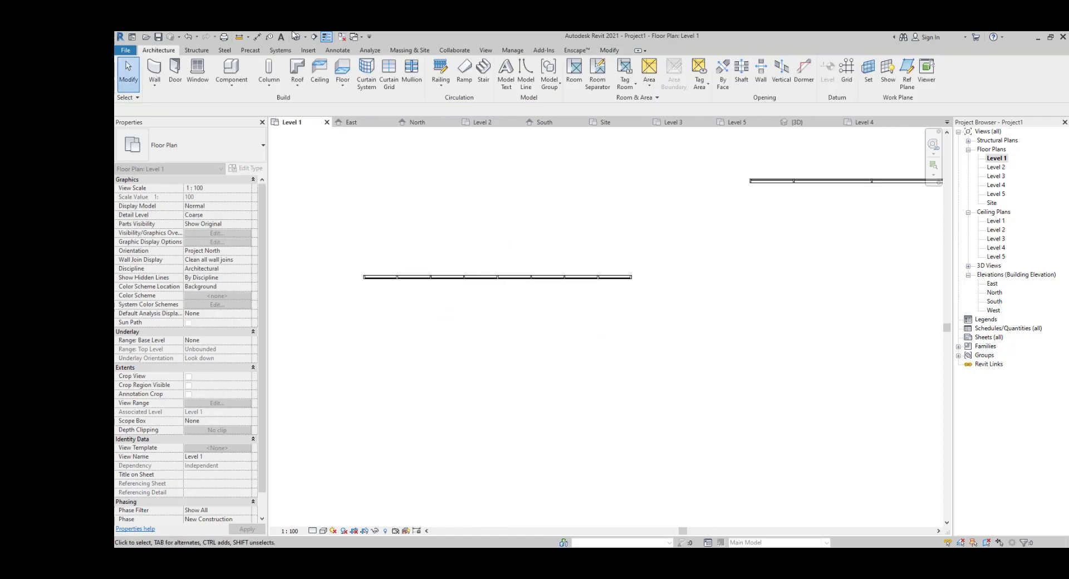
In the 3D view, set the Storefront wall type's vertical grid layout to None and its horizontal grid layout to Fixed Number
{"action": "left_click", "coordinate": [296, 38]}
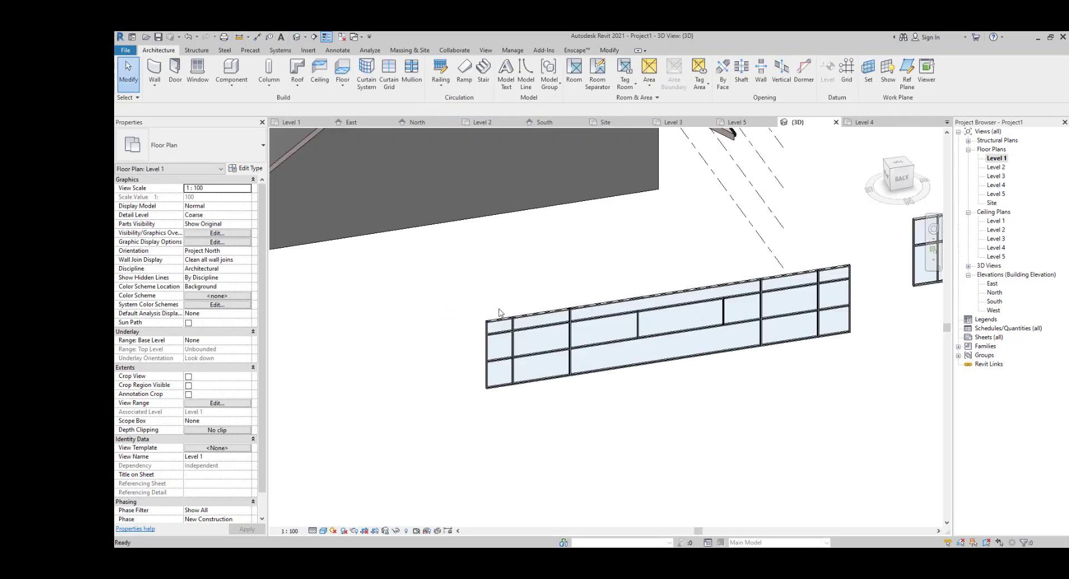
{"action": "left_click", "coordinate": [628, 310]}
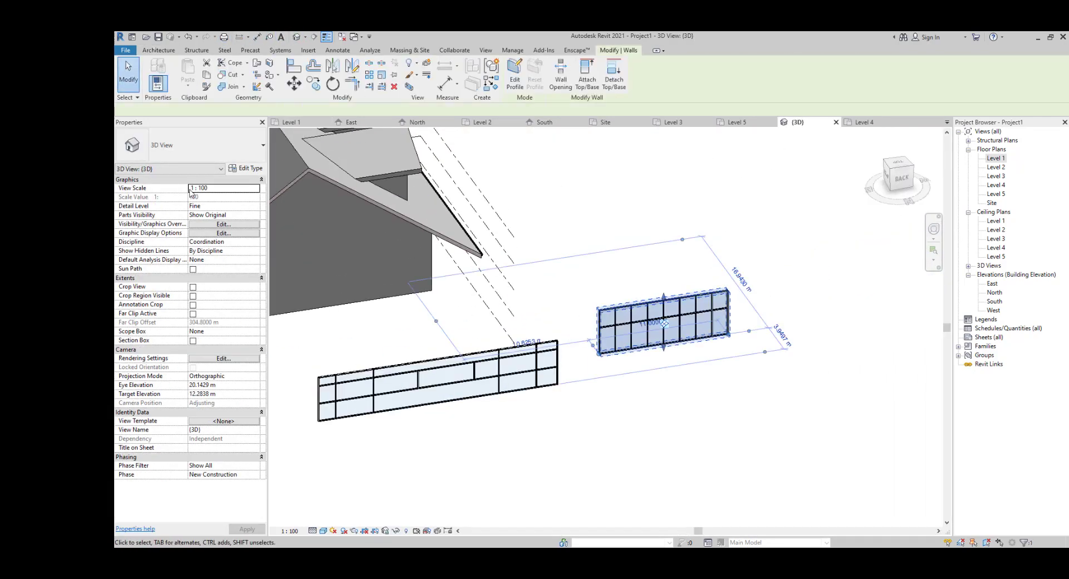
{"action": "left_click", "coordinate": [245, 168]}
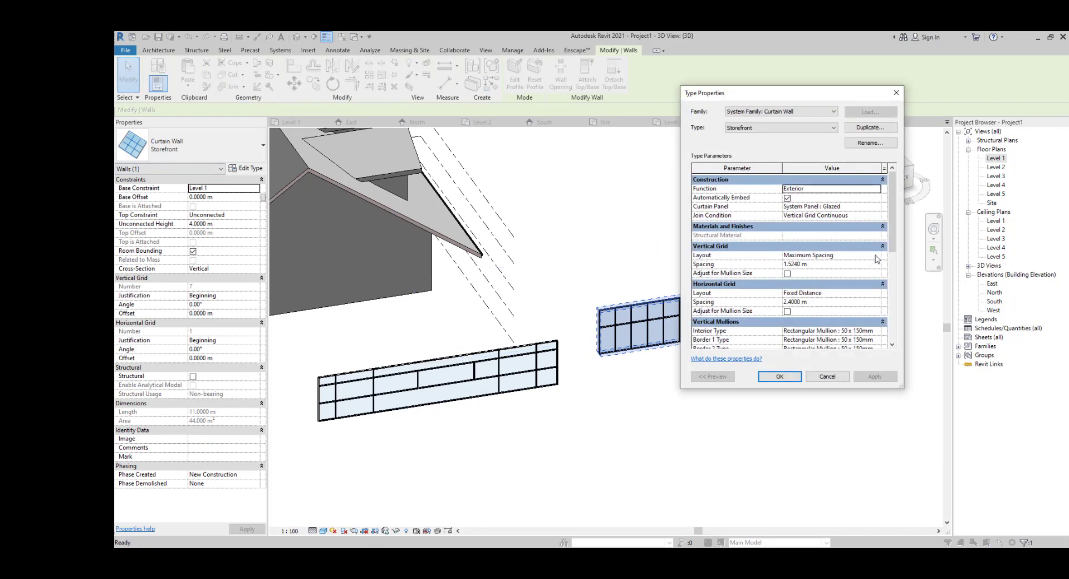
{"action": "left_click", "coordinate": [876, 256]}
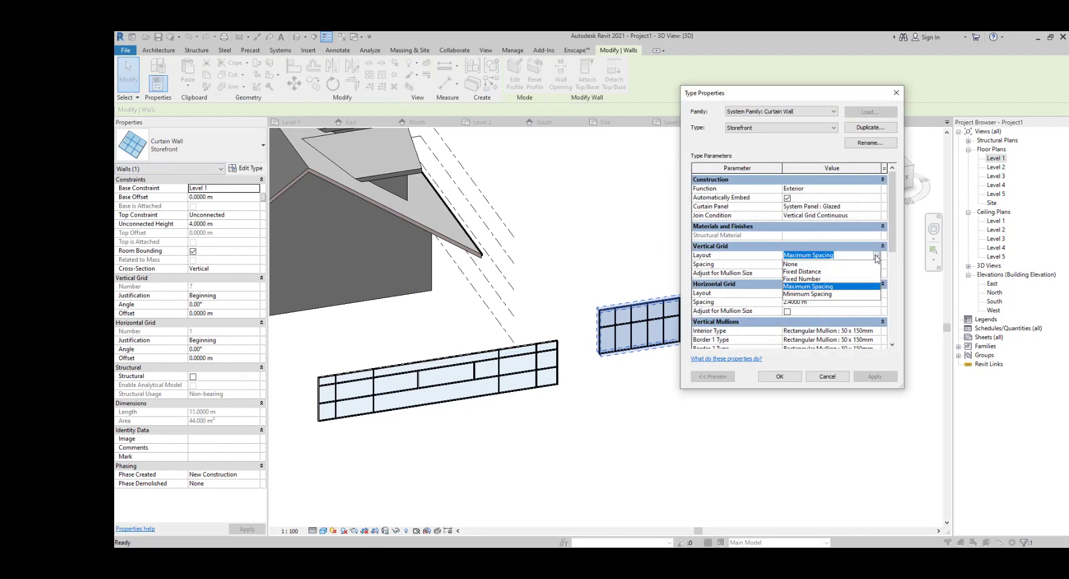
{"action": "left_click", "coordinate": [792, 264]}
{"action": "left_click", "coordinate": [878, 294]}
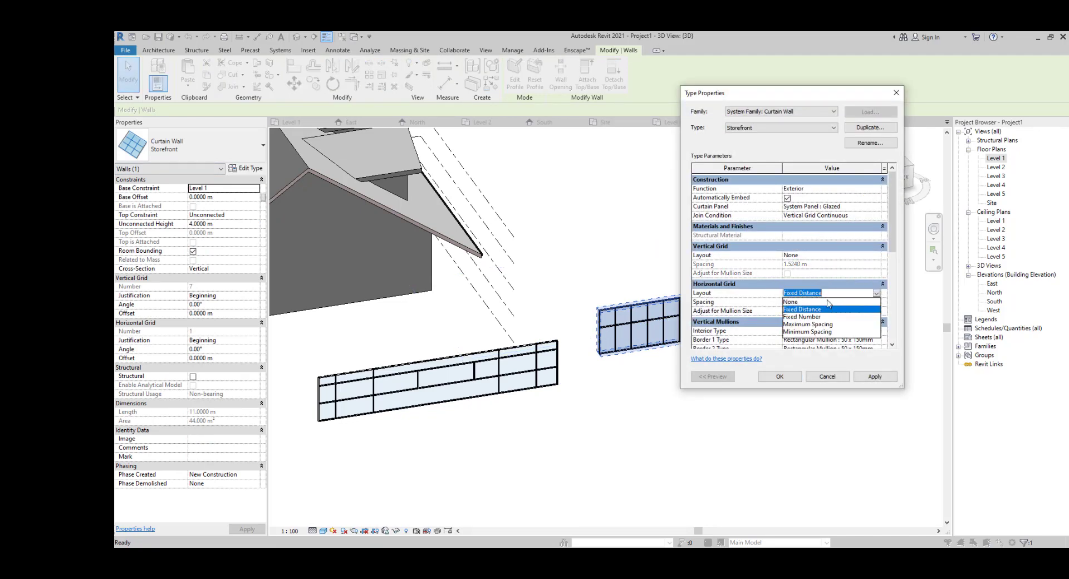
{"action": "left_click", "coordinate": [799, 318]}
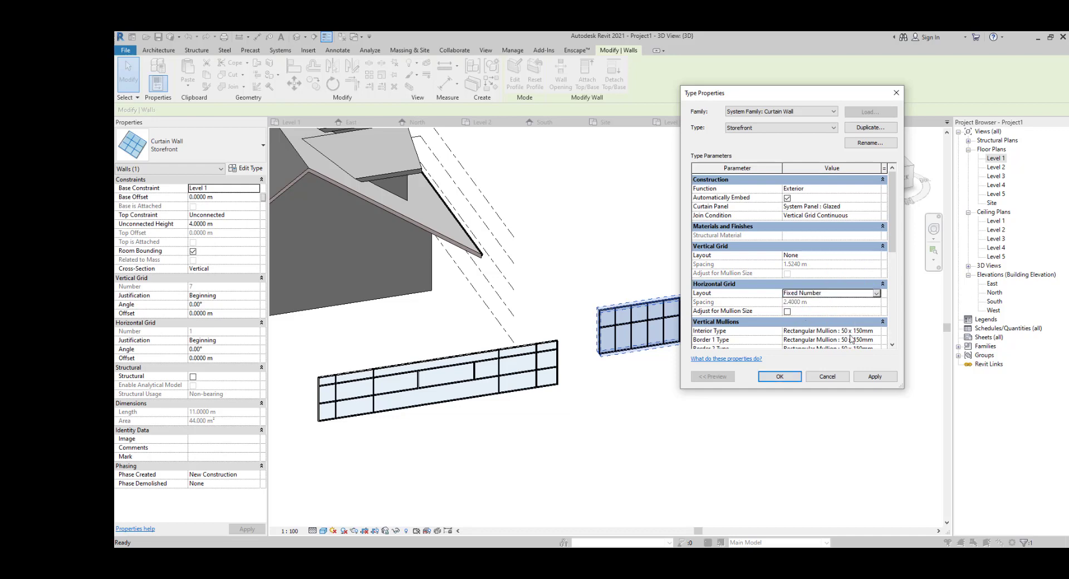
Set the Storefront type's vertical mullion Border 1 and Border 2 types to None and delete the mullions no longer driven by the type
{"action": "scroll", "coordinate": [852, 334], "scroll_direction": "down", "scroll_amount": 2}
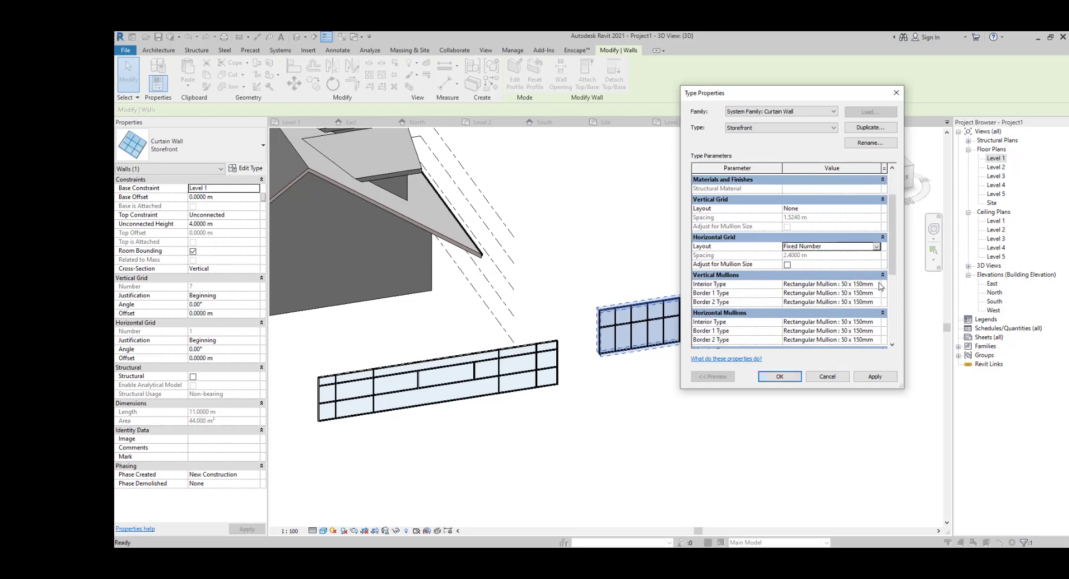
{"action": "left_click", "coordinate": [879, 293]}
{"action": "scroll", "coordinate": [797, 305], "scroll_direction": "up", "scroll_amount": 1}
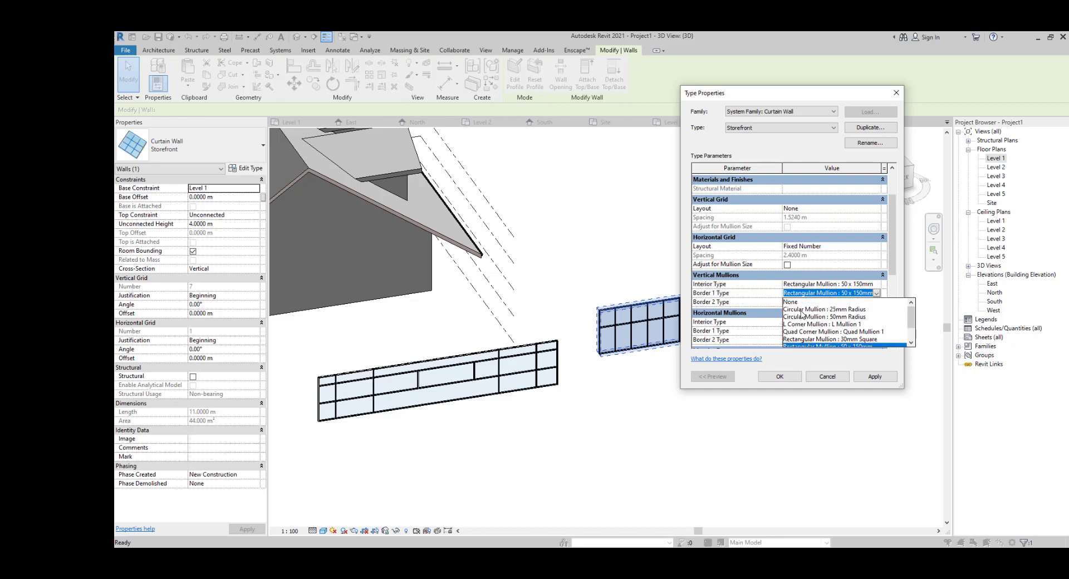
{"action": "left_click", "coordinate": [796, 303]}
{"action": "left_click", "coordinate": [878, 301]}
{"action": "scroll", "coordinate": [796, 317], "scroll_direction": "up", "scroll_amount": 1}
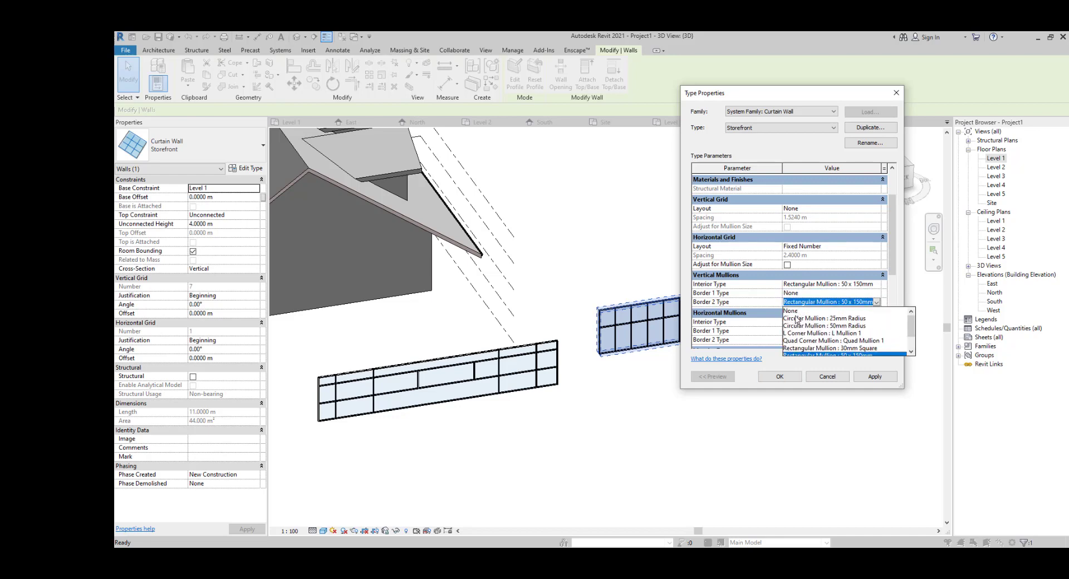
{"action": "left_click", "coordinate": [796, 310]}
{"action": "left_click", "coordinate": [873, 377]}
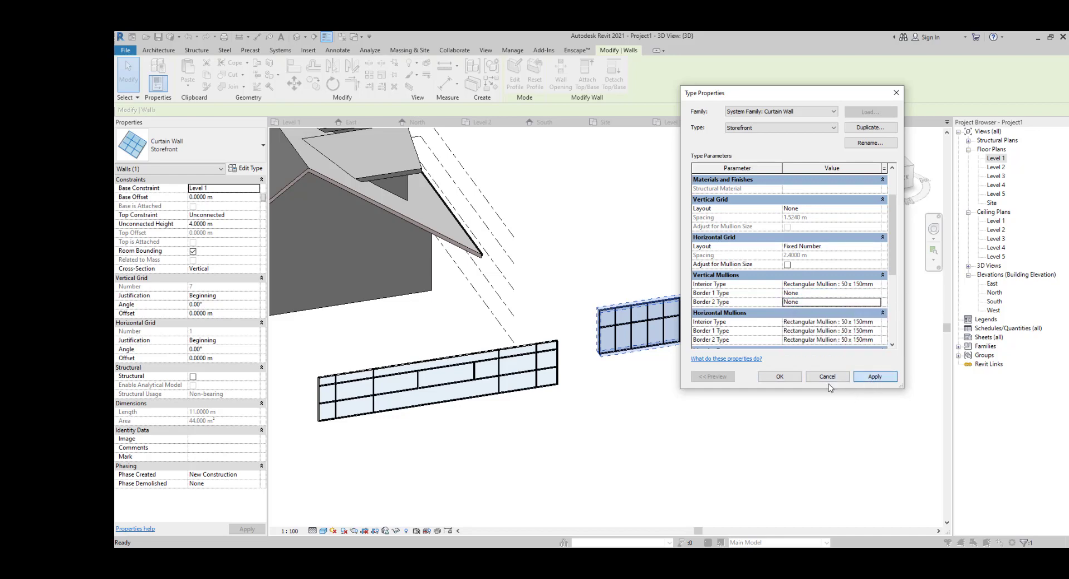
{"action": "left_click", "coordinate": [732, 277]}
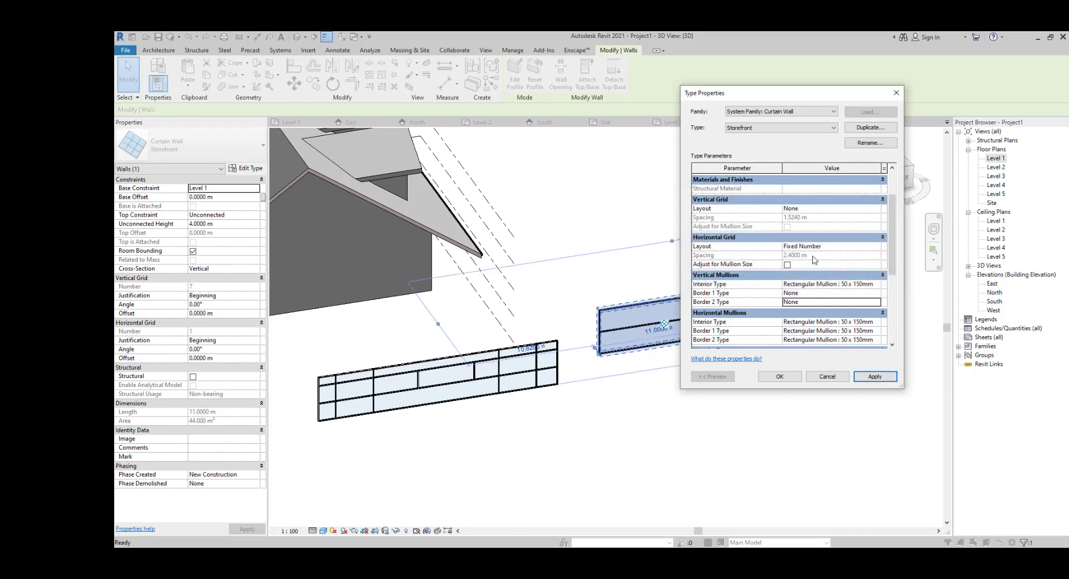
{"action": "left_click", "coordinate": [777, 377]}
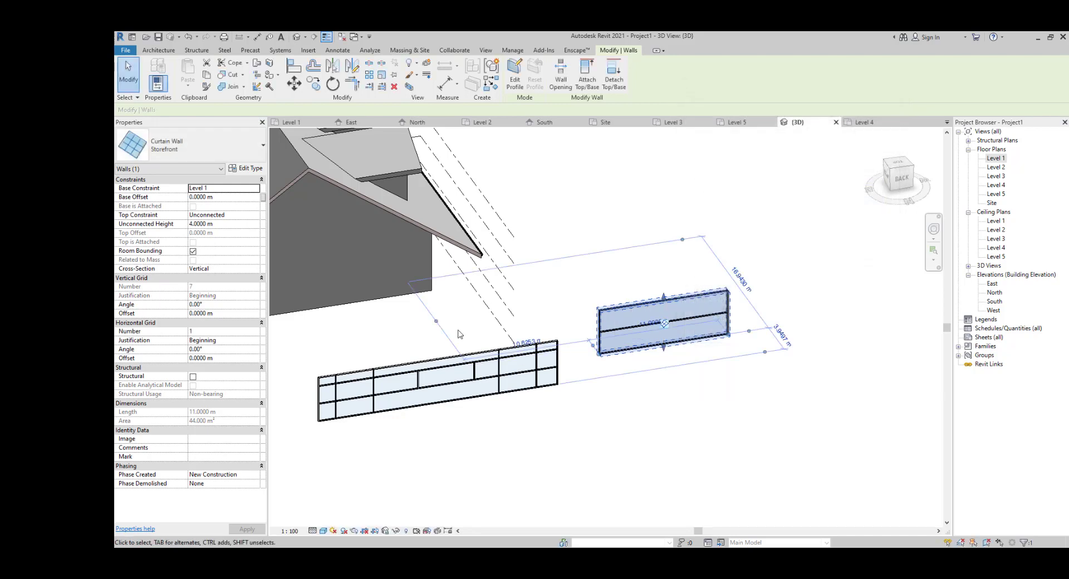
Set the Storefront type's horizontal mullion Border 1 and Border 2 types to None and apply the change
{"action": "scroll", "coordinate": [700, 347], "scroll_direction": "up", "scroll_amount": 3}
{"action": "scroll", "coordinate": [641, 328], "scroll_direction": "up", "scroll_amount": 3}
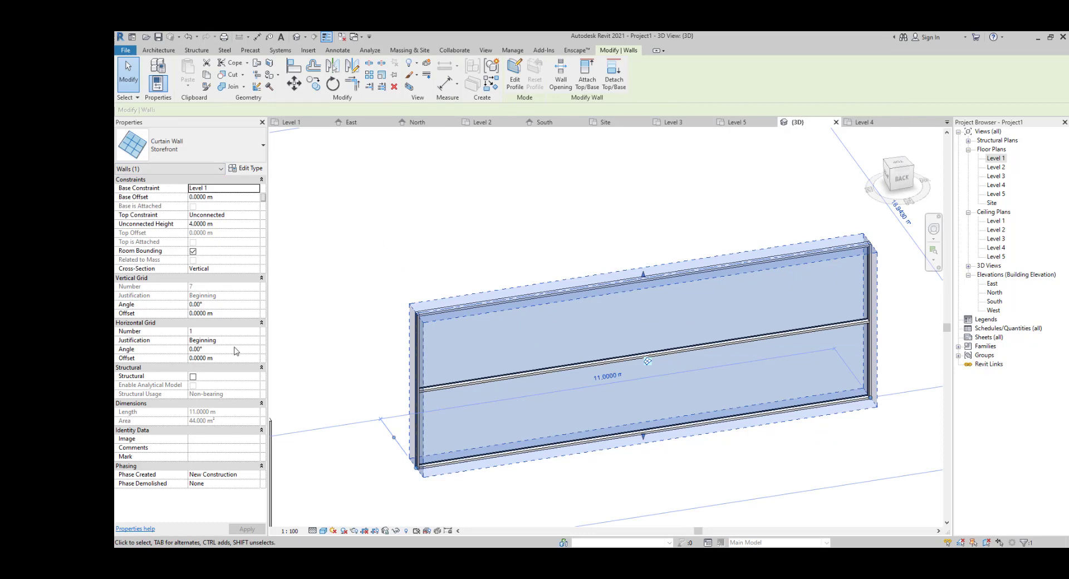
{"action": "left_click", "coordinate": [404, 253]}
{"action": "left_click", "coordinate": [424, 363]}
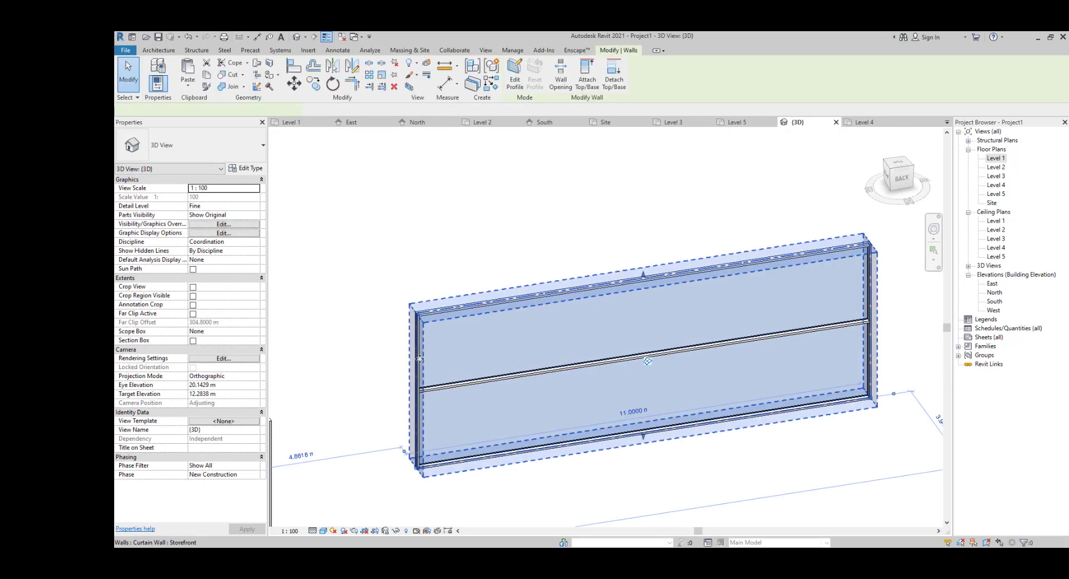
{"action": "left_click", "coordinate": [246, 168]}
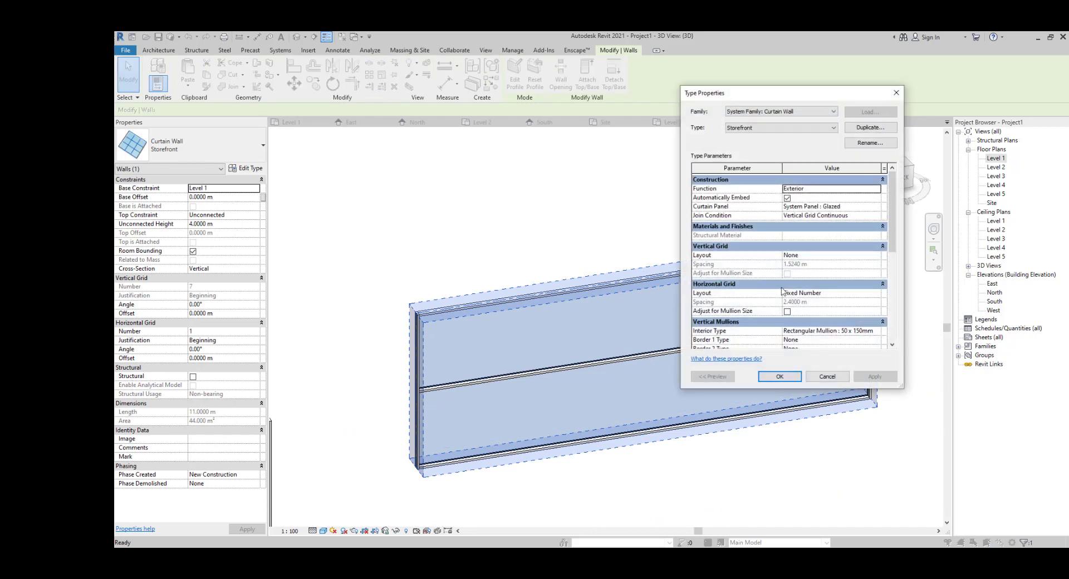
{"action": "scroll", "coordinate": [812, 304], "scroll_direction": "down", "scroll_amount": 1}
{"action": "scroll", "coordinate": [704, 323], "scroll_direction": "down", "scroll_amount": 1}
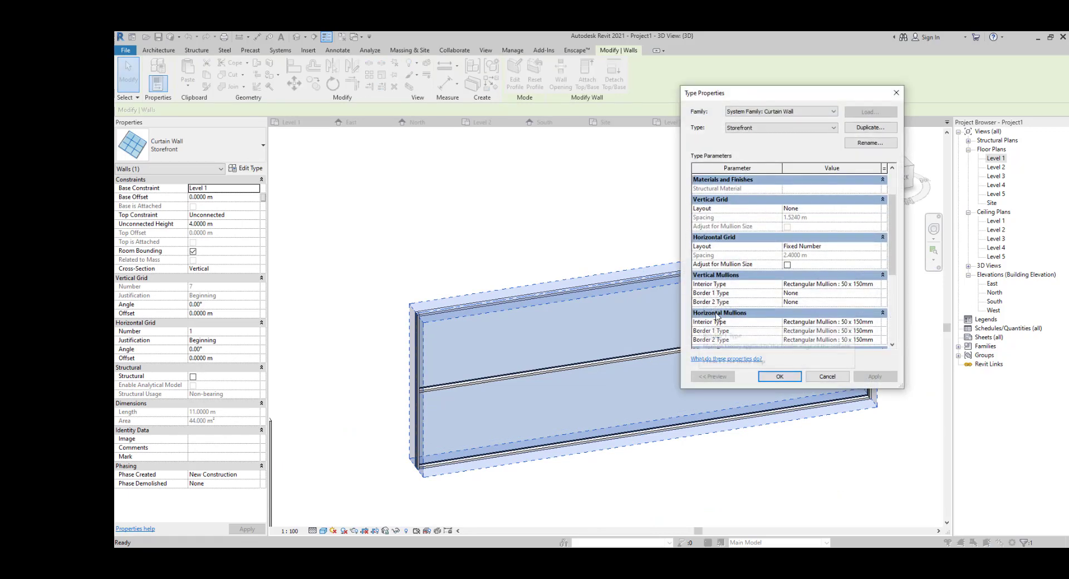
{"action": "scroll", "coordinate": [711, 305], "scroll_direction": "down", "scroll_amount": 1}
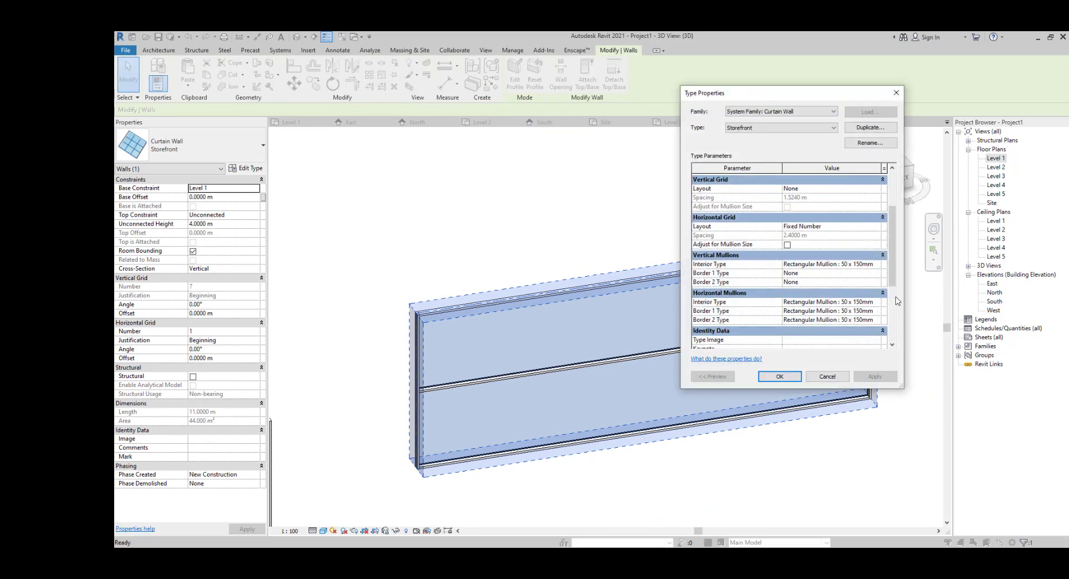
{"action": "left_click", "coordinate": [878, 312]}
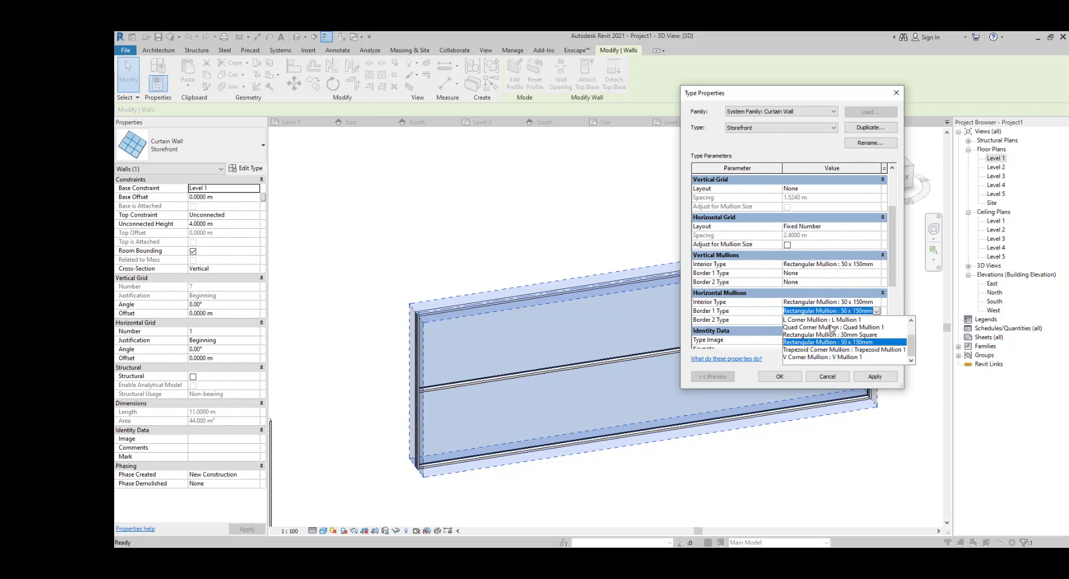
{"action": "scroll", "coordinate": [832, 328], "scroll_direction": "up", "scroll_amount": 1}
{"action": "left_click", "coordinate": [830, 320]}
{"action": "left_click", "coordinate": [878, 325]}
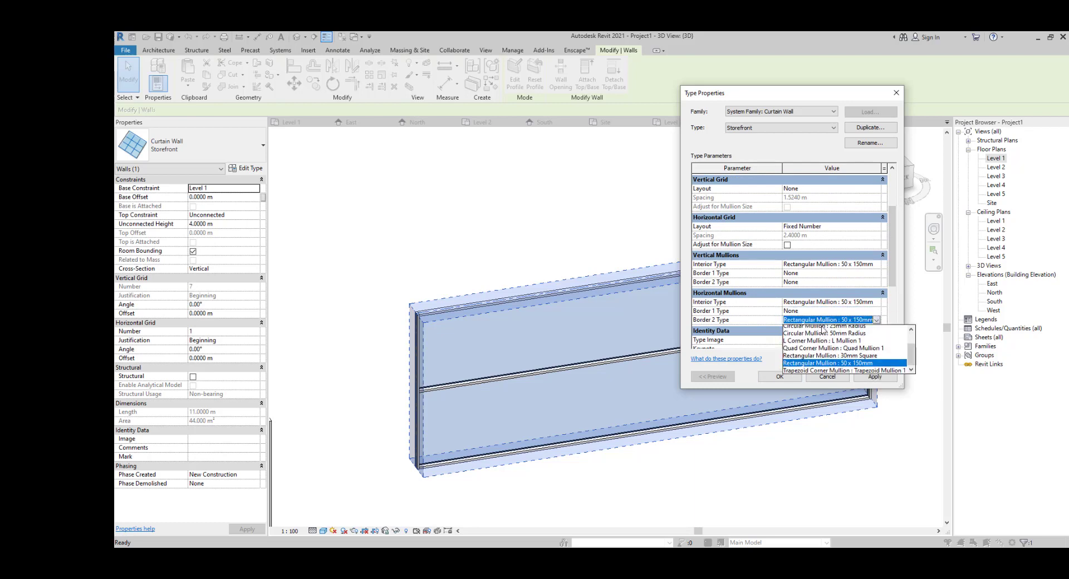
{"action": "scroll", "coordinate": [835, 345], "scroll_direction": "up", "scroll_amount": 1}
{"action": "left_click", "coordinate": [814, 330]}
{"action": "left_click", "coordinate": [862, 381]}
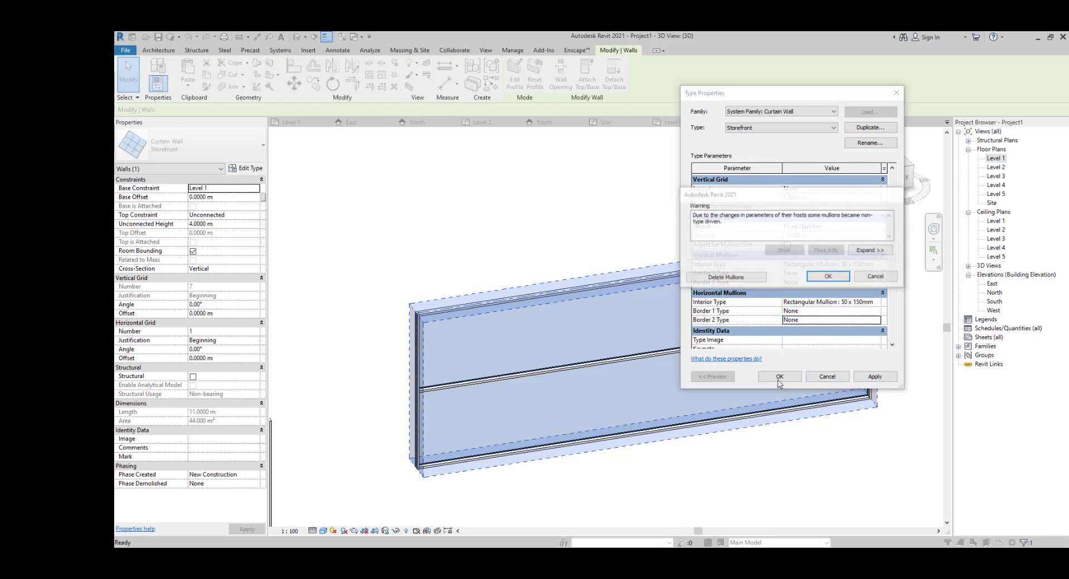
{"action": "left_click", "coordinate": [779, 378]}
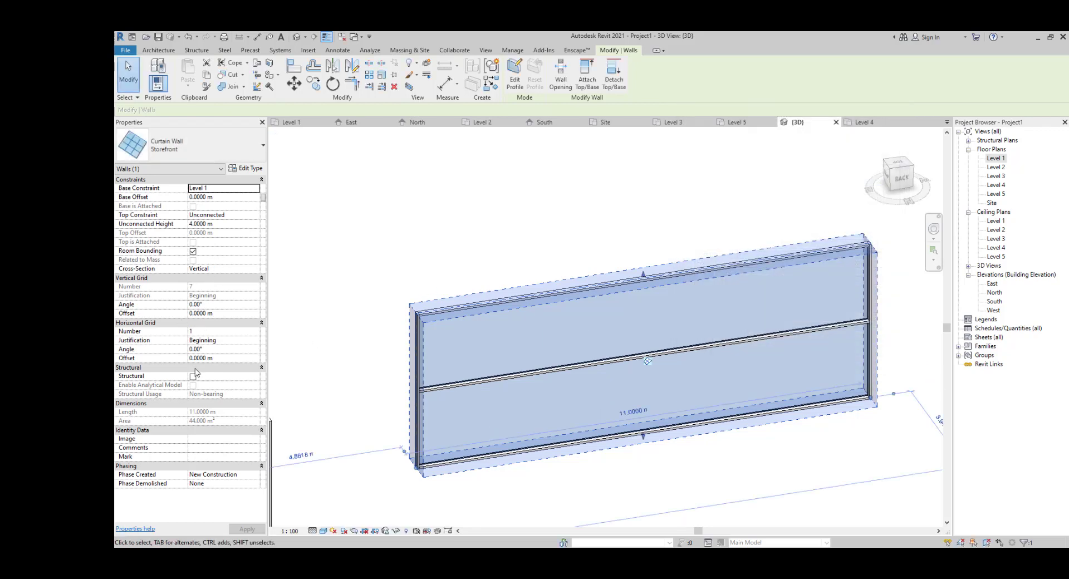
Set the Storefront wall's horizontal grid number to 7
{"action": "left_click", "coordinate": [206, 332]}
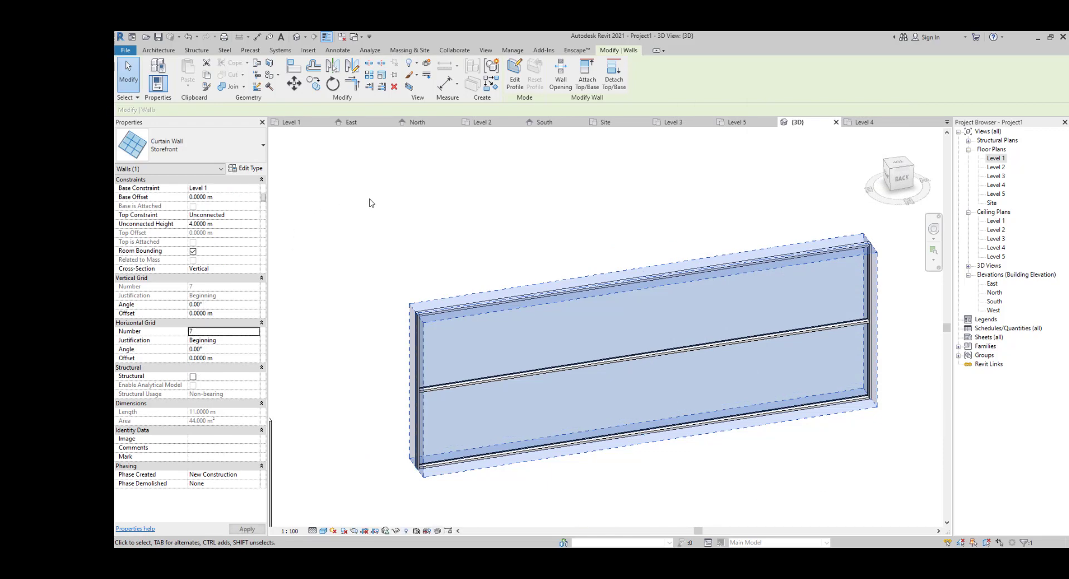
{"action": "left_click", "coordinate": [450, 240]}
{"action": "scroll", "coordinate": [412, 357], "scroll_direction": "down", "scroll_amount": 3}
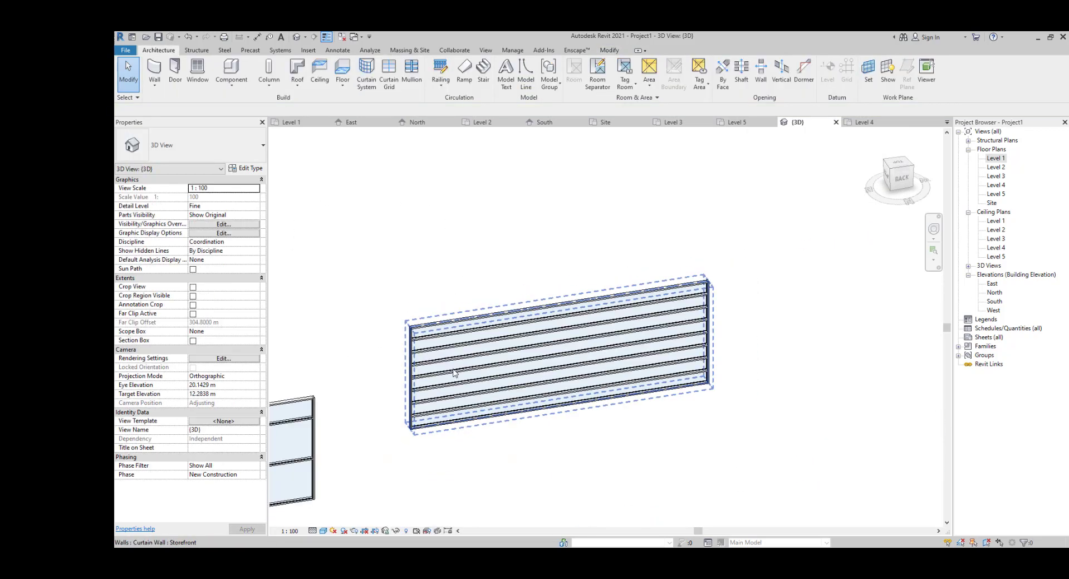
Duplicate the Storefront wall's type as B1 and assign it to that wall
{"action": "left_click", "coordinate": [460, 347]}
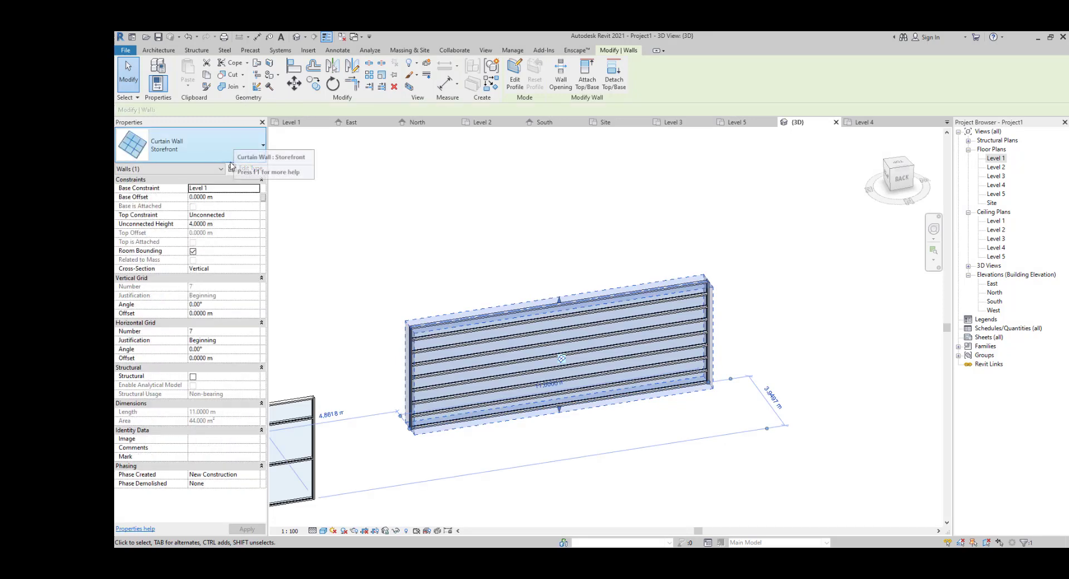
{"action": "left_click", "coordinate": [238, 170]}
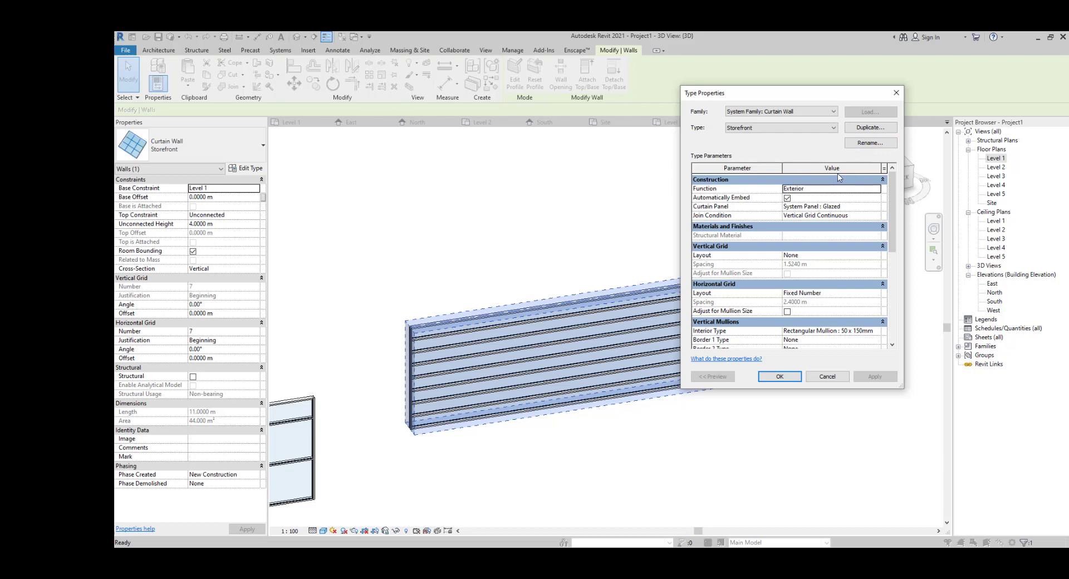
{"action": "left_click", "coordinate": [878, 128]}
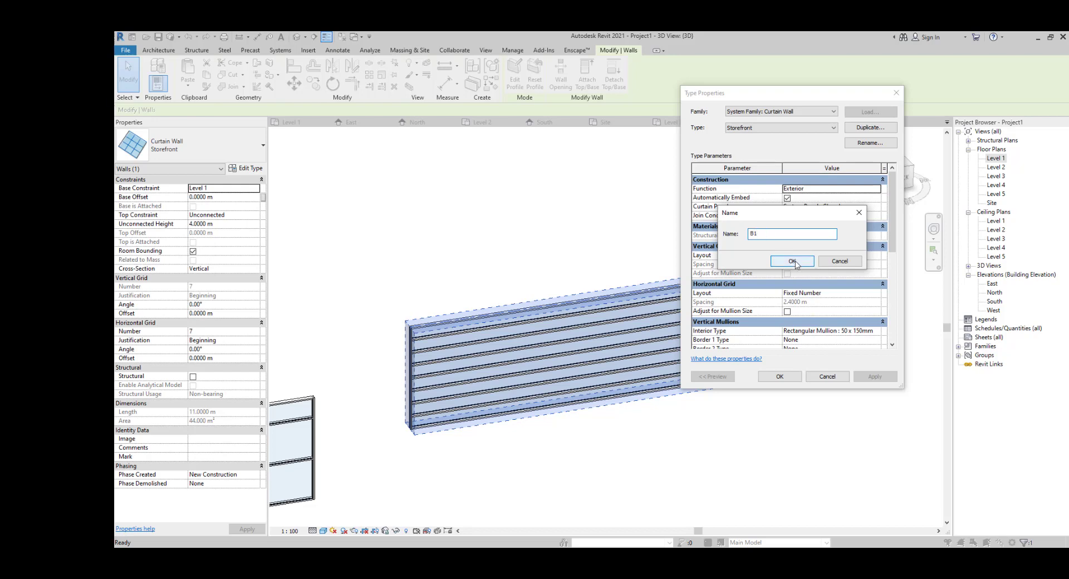
{"action": "left_click", "coordinate": [795, 263]}
{"action": "left_click", "coordinate": [779, 377]}
{"action": "scroll", "coordinate": [561, 269], "scroll_direction": "down", "scroll_amount": 3}
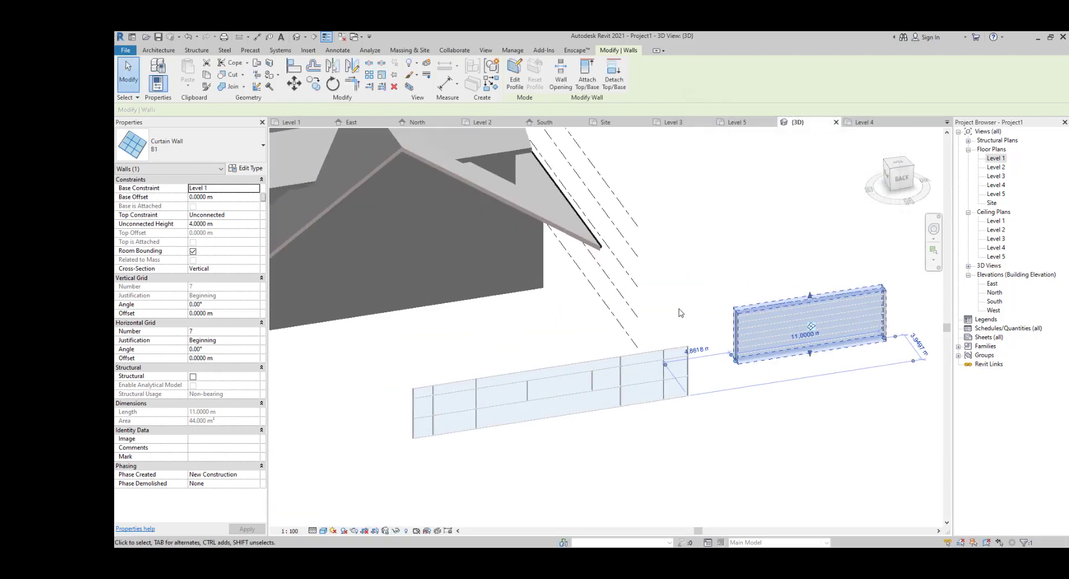
{"action": "key", "text": "Escape"}
Change the long upper middle glazed panel of the first curtain wall to the curtain wall type B1
{"action": "scroll", "coordinate": [606, 375], "scroll_direction": "up", "scroll_amount": 5}
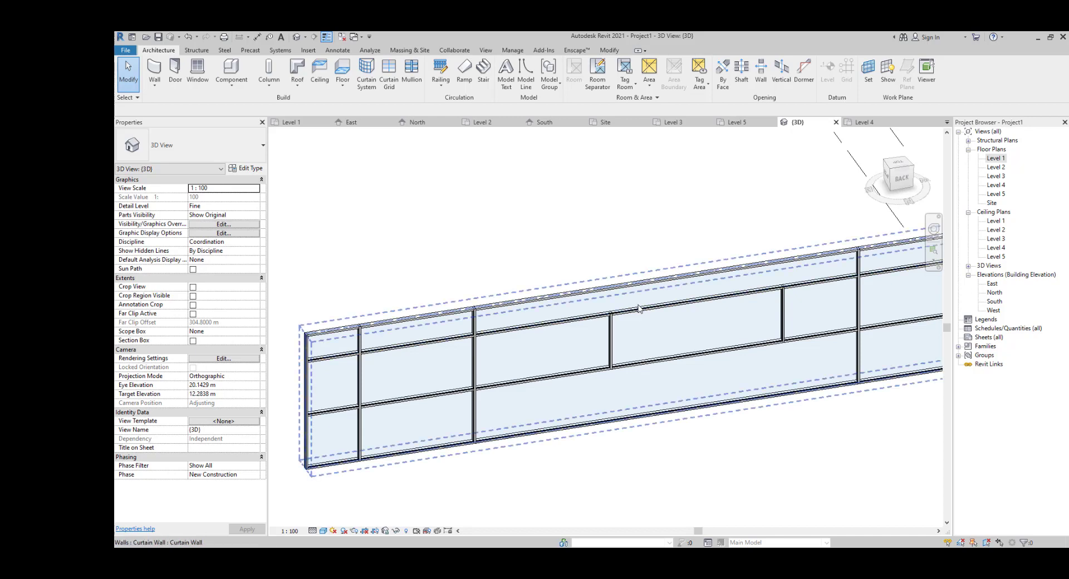
{"action": "key", "text": "Tab"}
{"action": "key", "text": "Tab"}
{"action": "key", "text": "Tab"}
{"action": "left_click", "coordinate": [639, 309]}
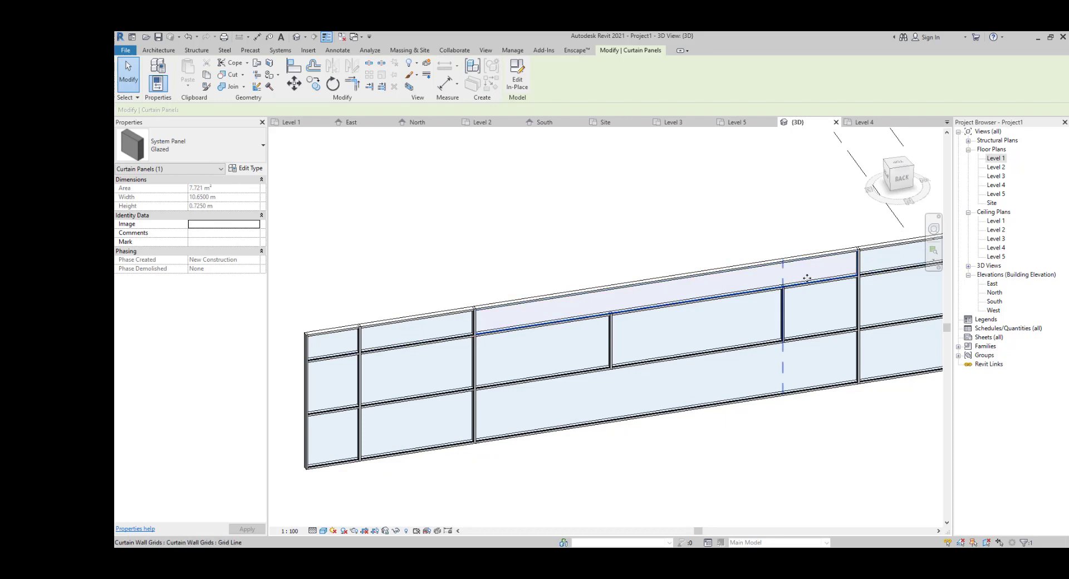
{"action": "scroll", "coordinate": [528, 298], "scroll_direction": "down", "scroll_amount": 2}
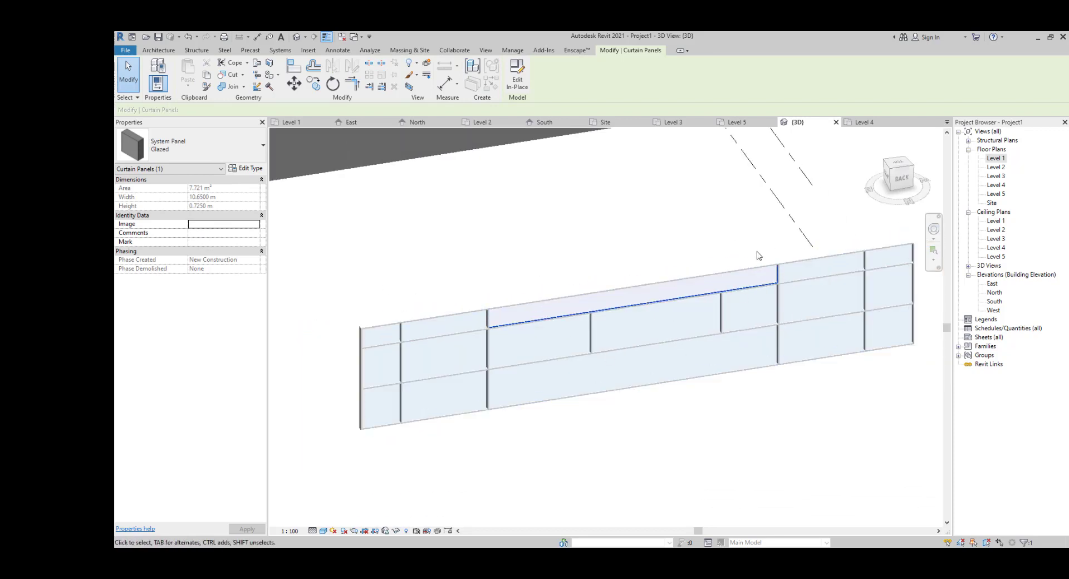
{"action": "scroll", "coordinate": [641, 262], "scroll_direction": "up", "scroll_amount": 3}
{"action": "scroll", "coordinate": [642, 234], "scroll_direction": "down", "scroll_amount": 3}
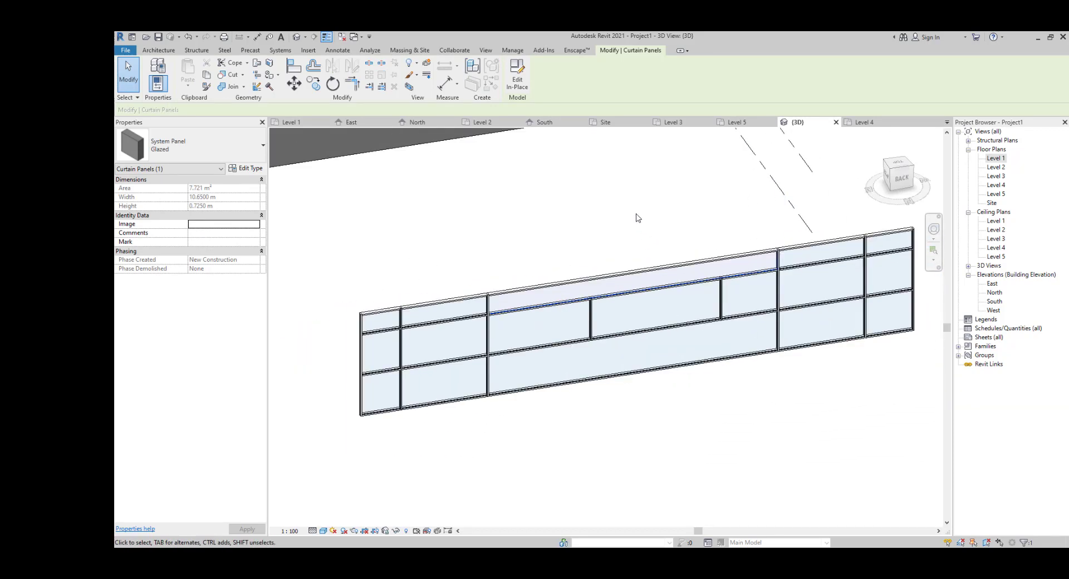
{"action": "middle_click_drag", "start_coordinate": [685, 210], "coordinate": [485, 268]}
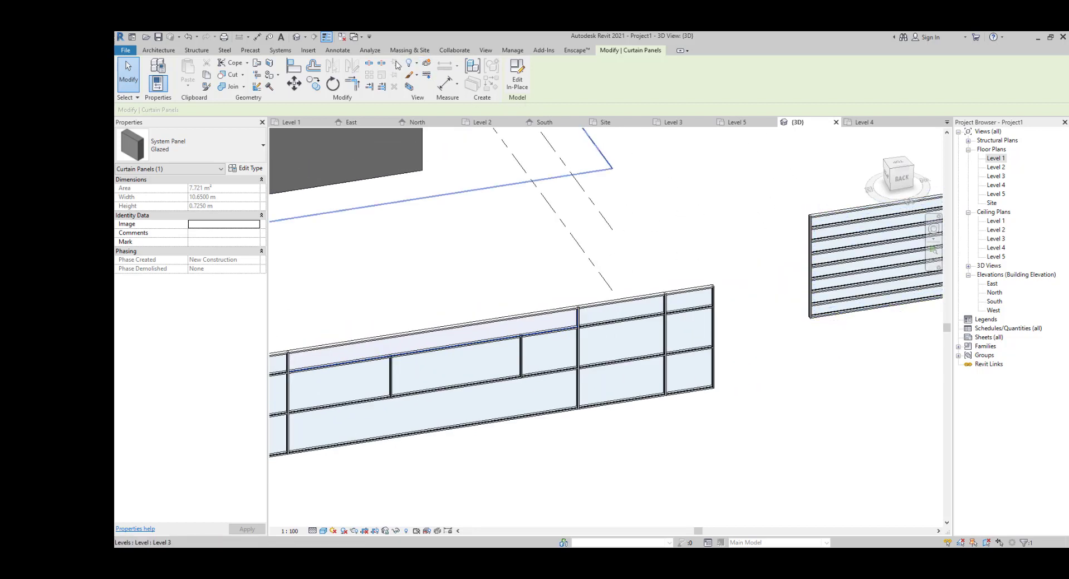
{"action": "scroll", "coordinate": [460, 339], "scroll_direction": "up", "scroll_amount": 1}
{"action": "middle_click_drag", "start_coordinate": [461, 351], "coordinate": [757, 332]}
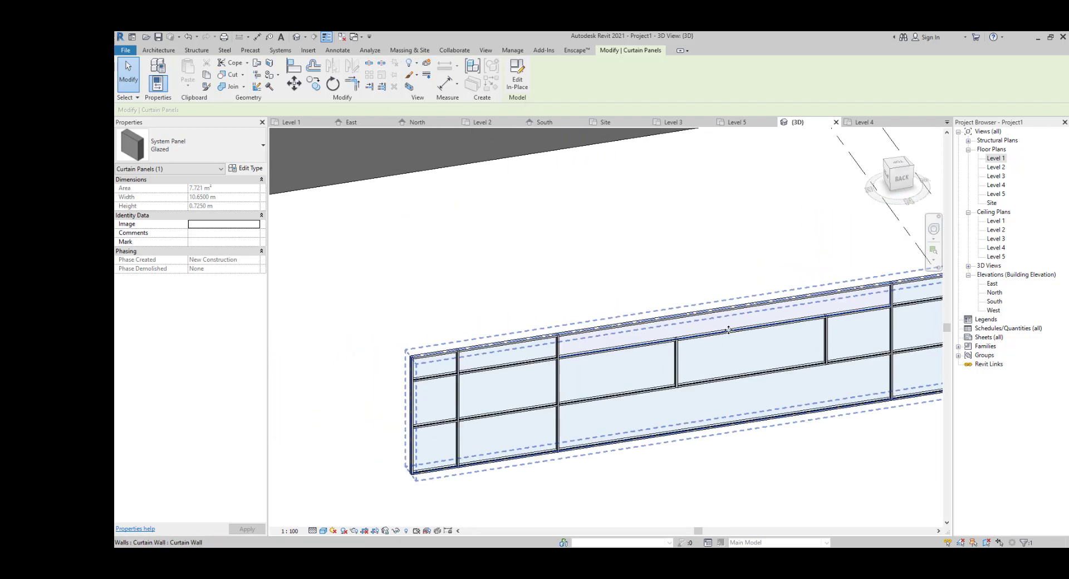
{"action": "left_click", "coordinate": [195, 146]}
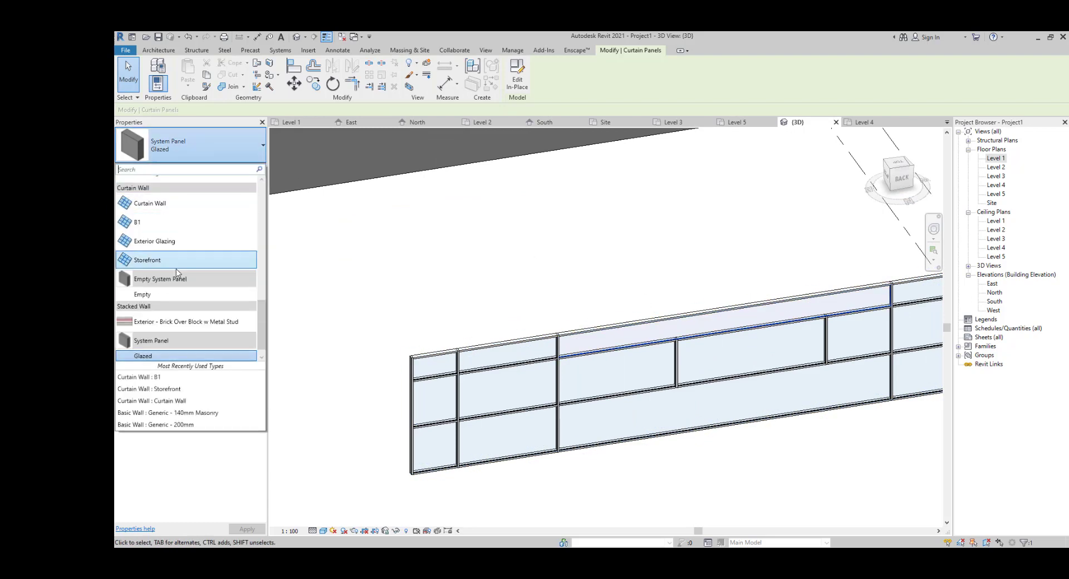
{"action": "left_click", "coordinate": [177, 220]}
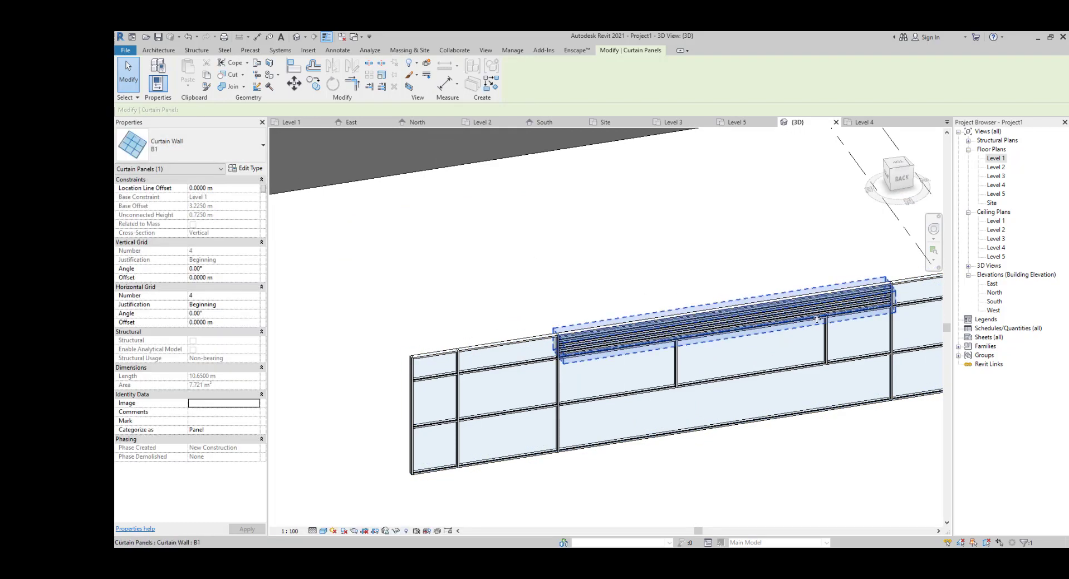
{"action": "scroll", "coordinate": [749, 314], "scroll_direction": "up", "scroll_amount": 3}
{"action": "left_click", "coordinate": [422, 241]}
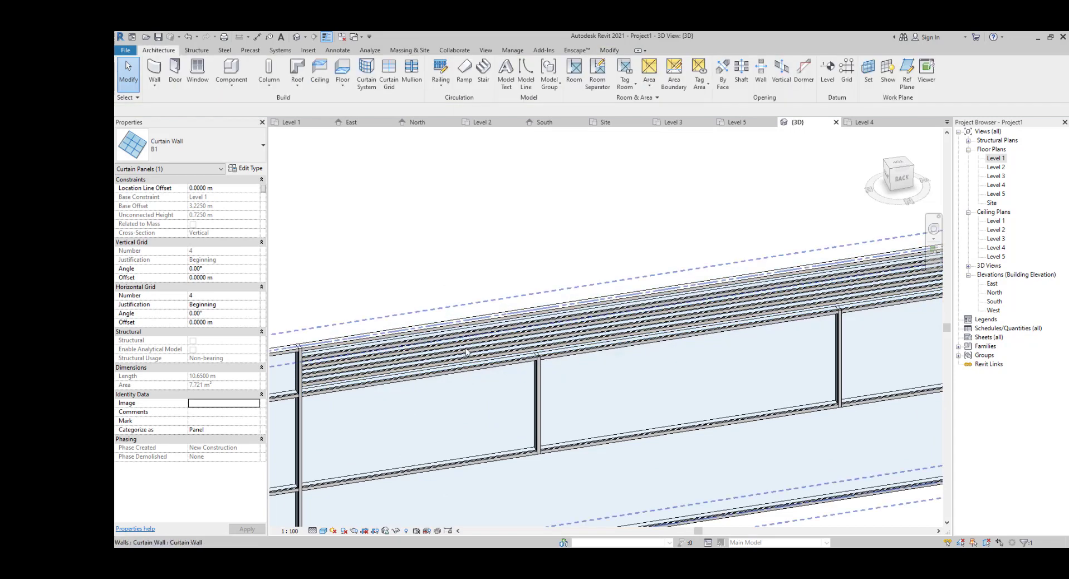
Try changing the middle-row panel at the wall's left end to curtain wall type B1 with a horizontal grid number of 6
{"action": "scroll", "coordinate": [440, 423], "scroll_direction": "down", "scroll_amount": 4}
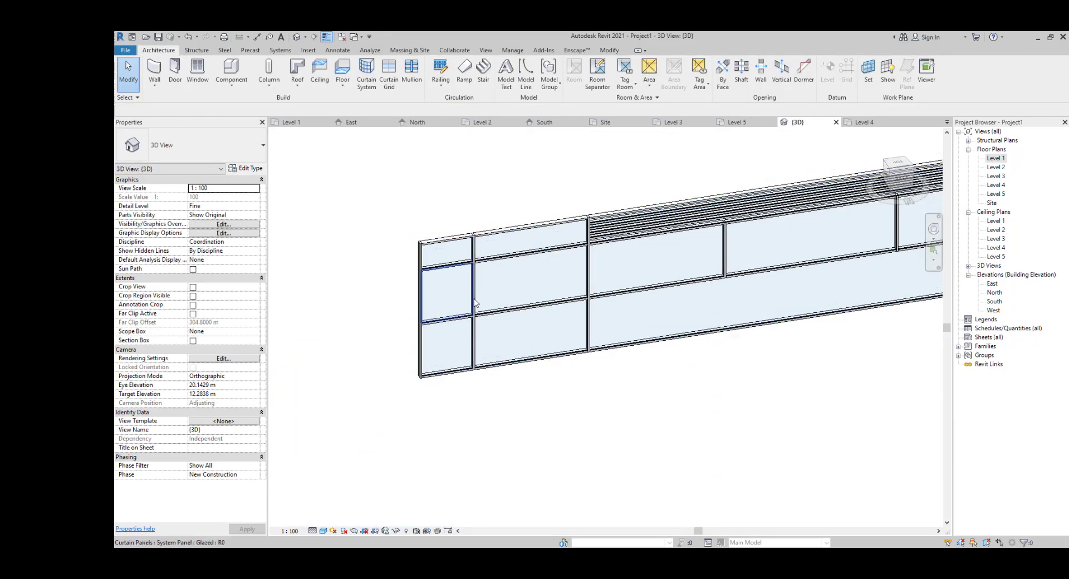
{"action": "left_click", "coordinate": [469, 303]}
{"action": "left_click", "coordinate": [189, 145]}
{"action": "left_click", "coordinate": [175, 230]}
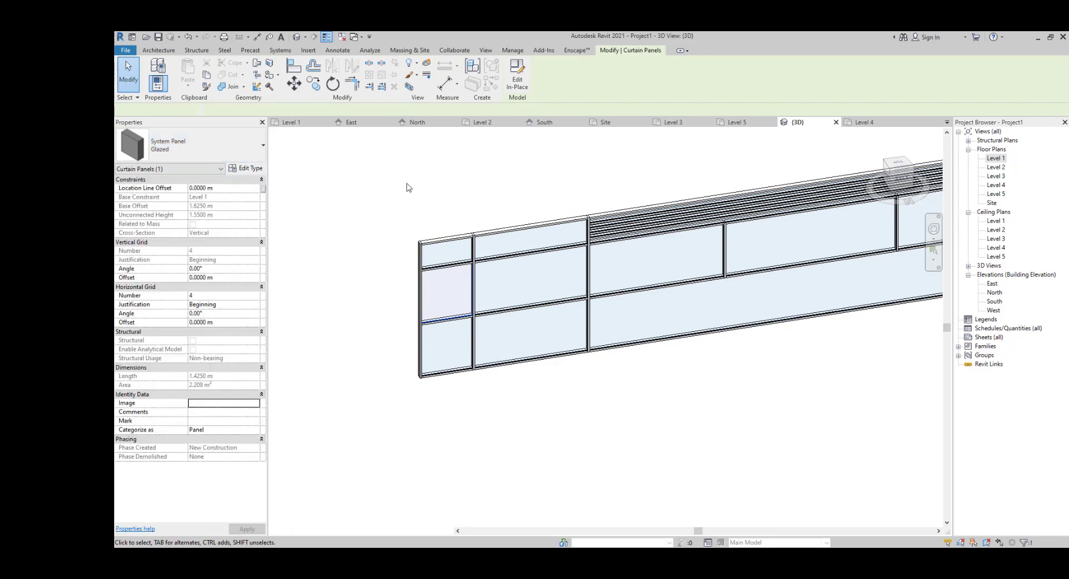
{"action": "left_click", "coordinate": [213, 299]}
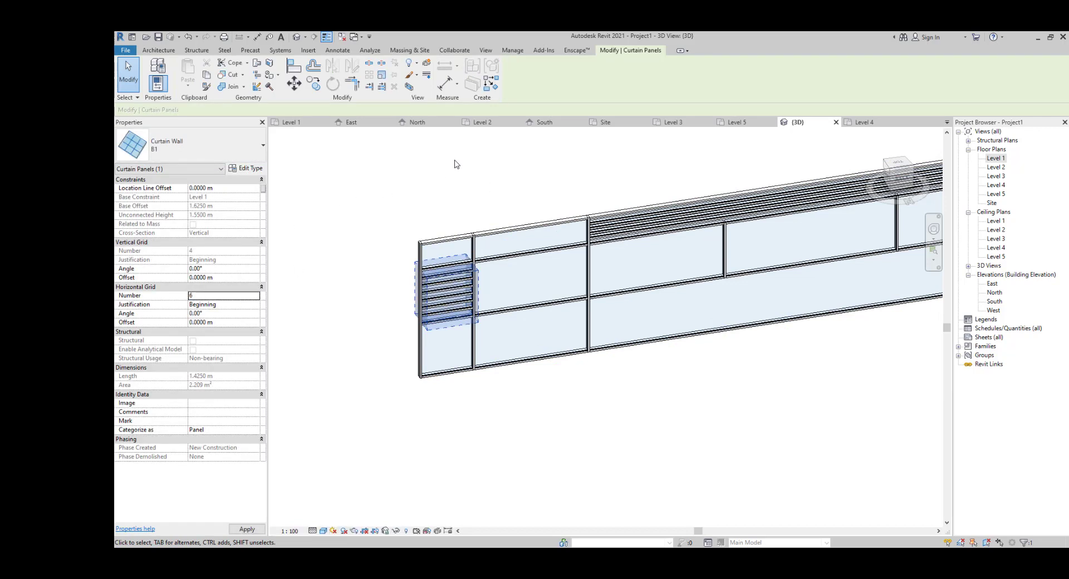
{"action": "scroll", "coordinate": [587, 254], "scroll_direction": "down", "scroll_amount": 2}
{"action": "middle_click_drag", "start_coordinate": [629, 279], "coordinate": [432, 361]}
{"action": "scroll", "coordinate": [715, 296], "scroll_direction": "up", "scroll_amount": 2}
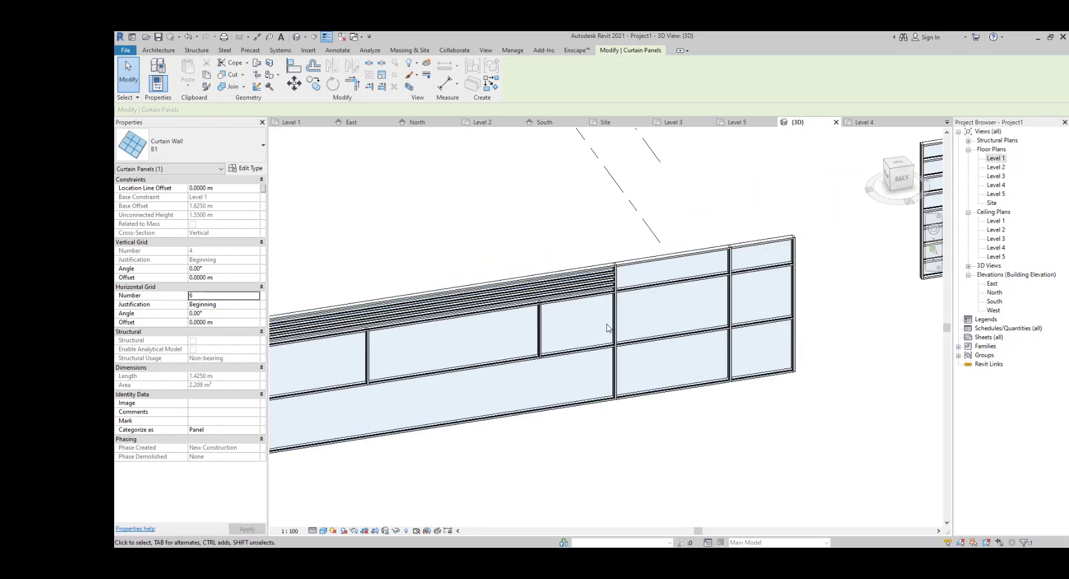
{"action": "scroll", "coordinate": [587, 333], "scroll_direction": "down", "scroll_amount": 2}
{"action": "middle_click_drag", "start_coordinate": [580, 335], "coordinate": [745, 257]}
{"action": "scroll", "coordinate": [745, 256], "scroll_direction": "down", "scroll_amount": 1}
{"action": "scroll", "coordinate": [638, 294], "scroll_direction": "up", "scroll_amount": 1}
{"action": "middle_click_drag", "start_coordinate": [646, 297], "coordinate": [610, 307]}
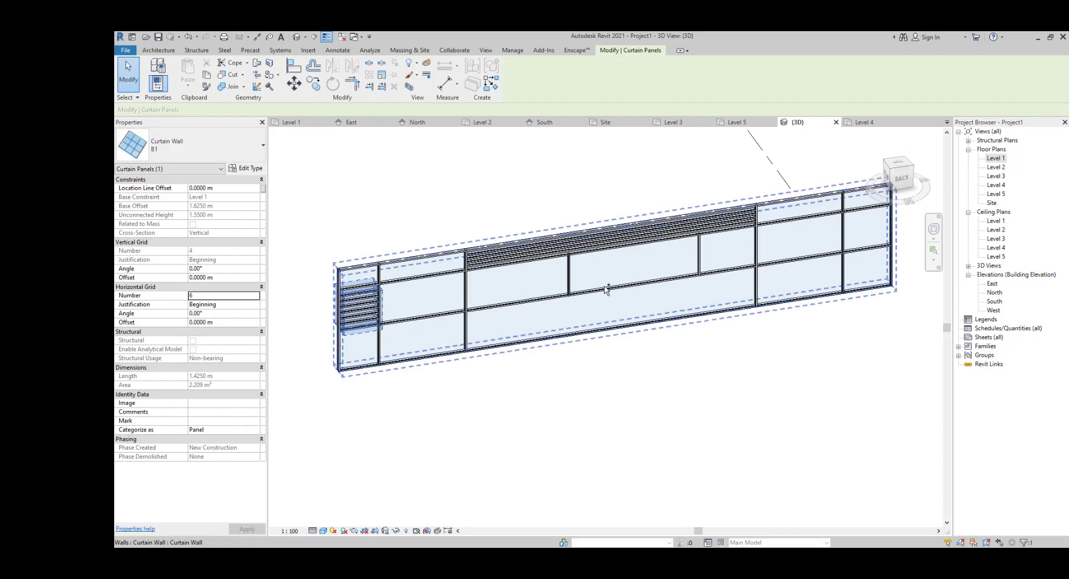
{"action": "key", "text": "Escape"}
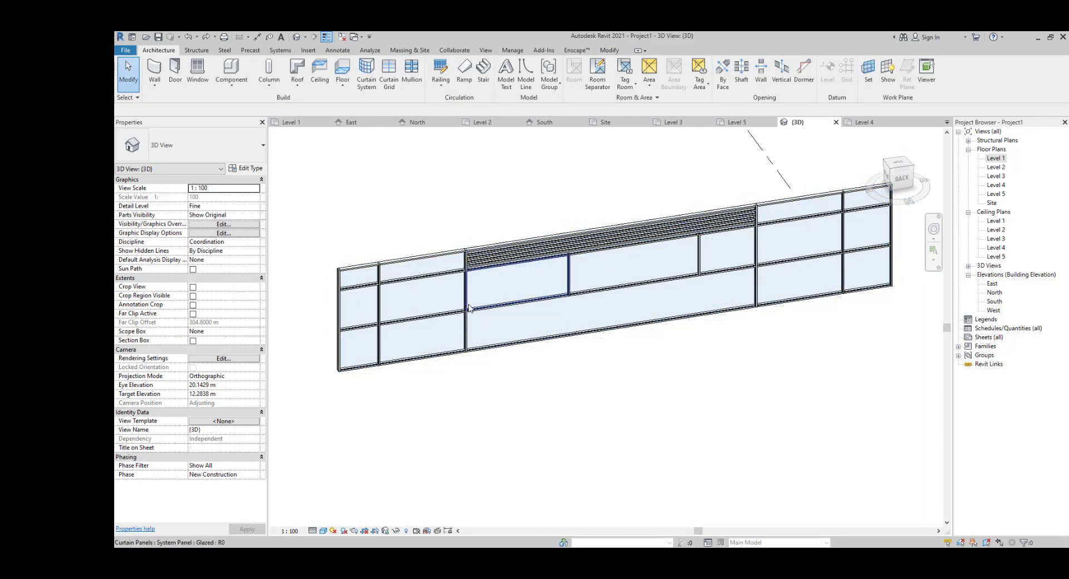
Change the panel left of the central window opening to curtain wall type B1 and set its horizontal grid number to 7
{"action": "left_click", "coordinate": [474, 296]}
{"action": "left_click", "coordinate": [184, 144]}
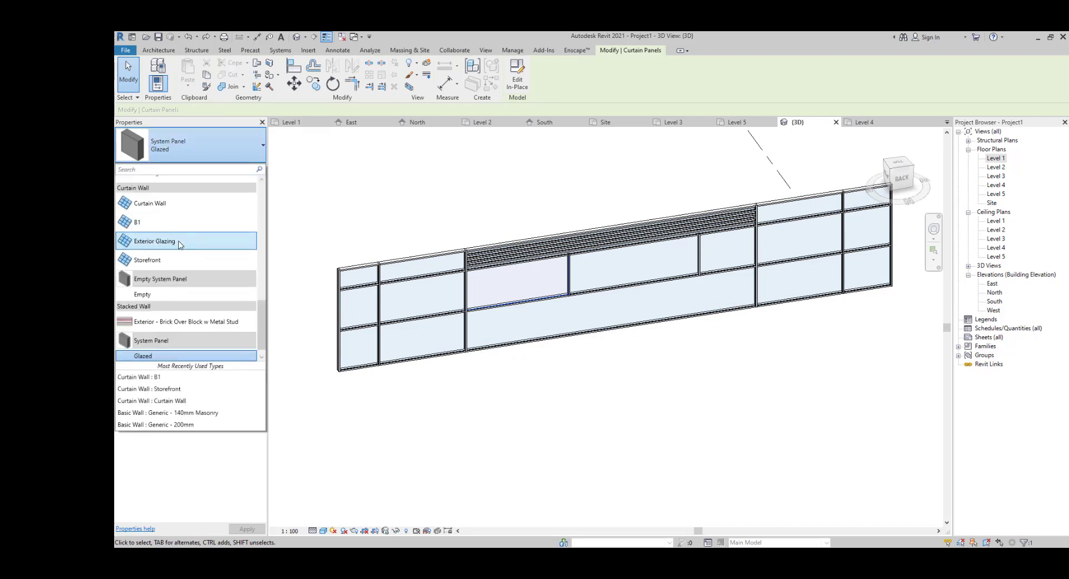
{"action": "left_click", "coordinate": [167, 219]}
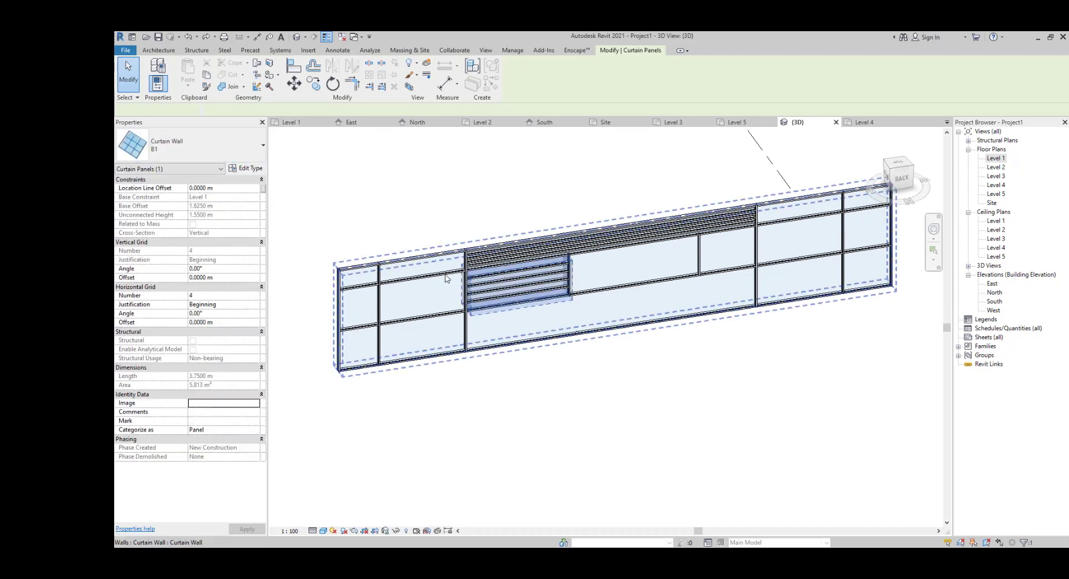
{"action": "left_click", "coordinate": [239, 296]}
{"action": "key", "text": "Return"}
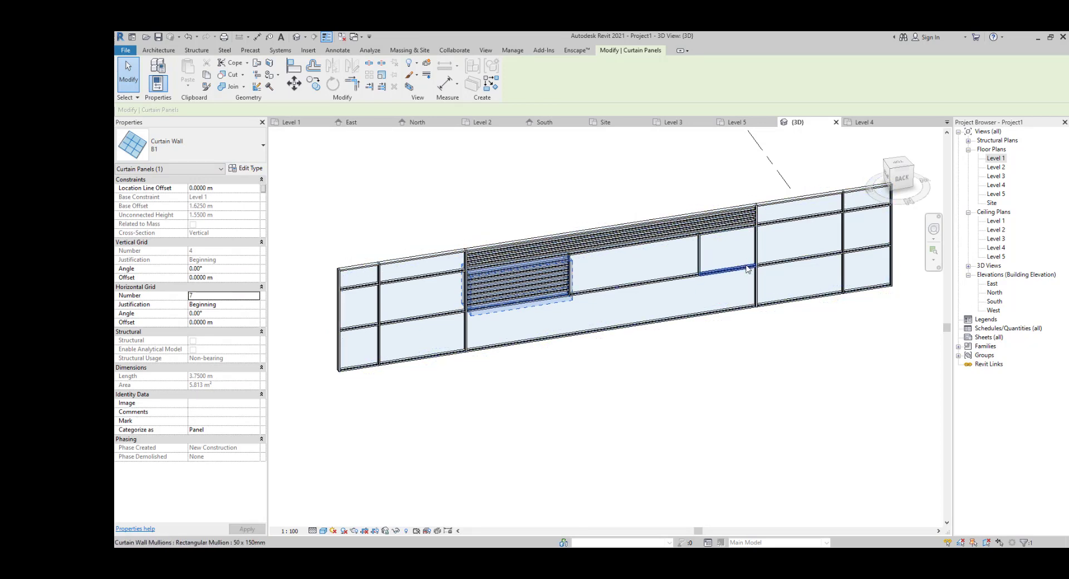
Change the long panel below the central window to curtain wall type B1 and set its horizontal grid number to 7
{"action": "left_click", "coordinate": [735, 287]}
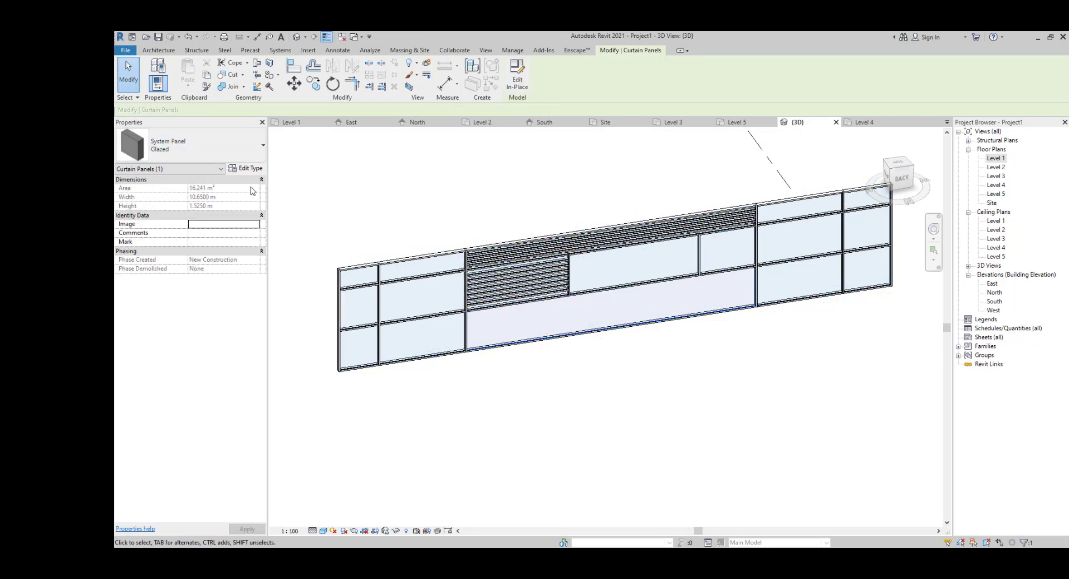
{"action": "left_click", "coordinate": [244, 149]}
{"action": "left_click", "coordinate": [144, 225]}
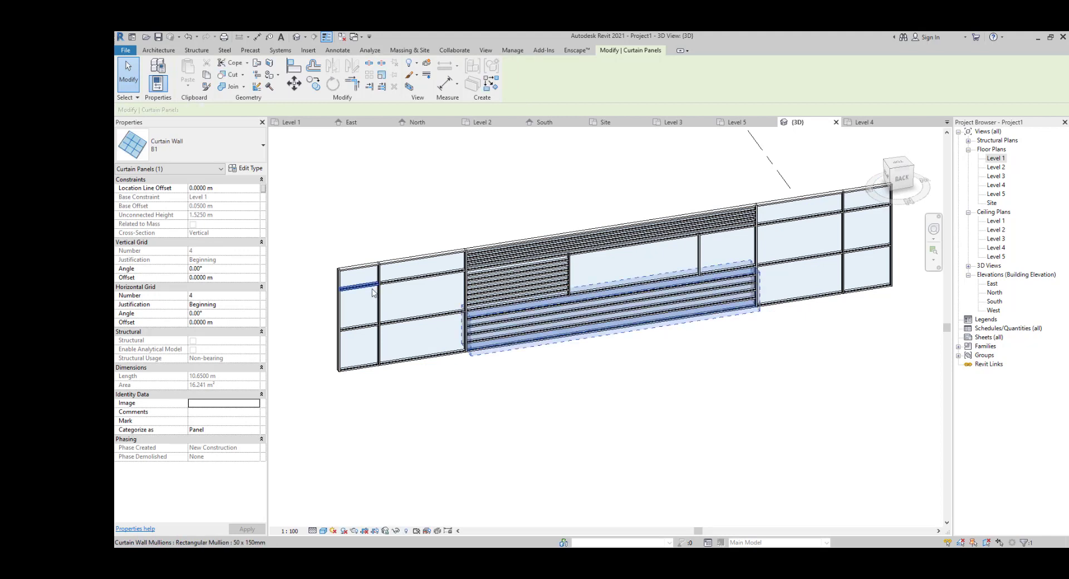
{"action": "left_click", "coordinate": [228, 298]}
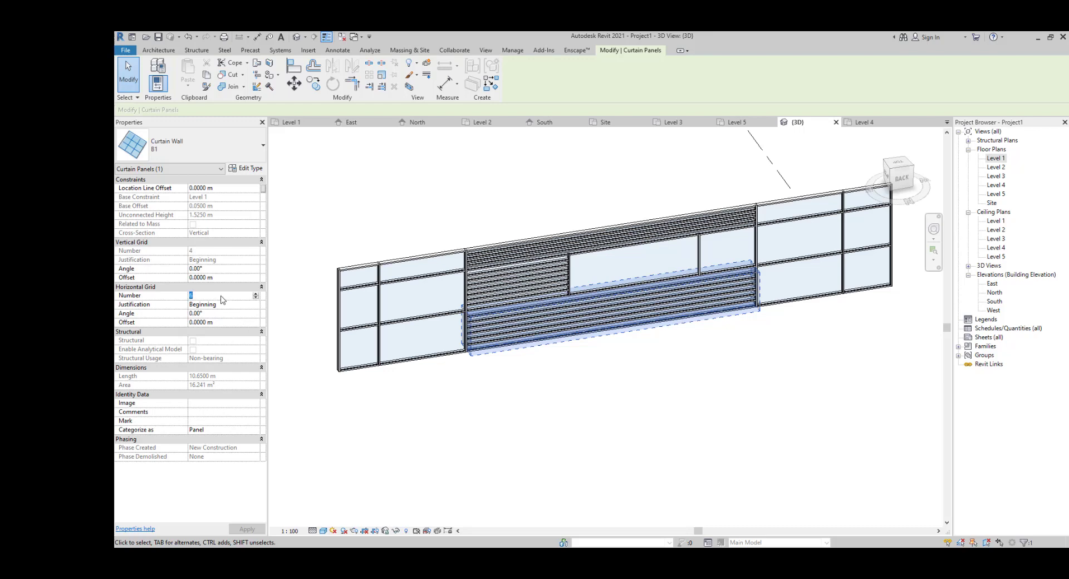
{"action": "scroll", "coordinate": [724, 280], "scroll_direction": "up", "scroll_amount": 2}
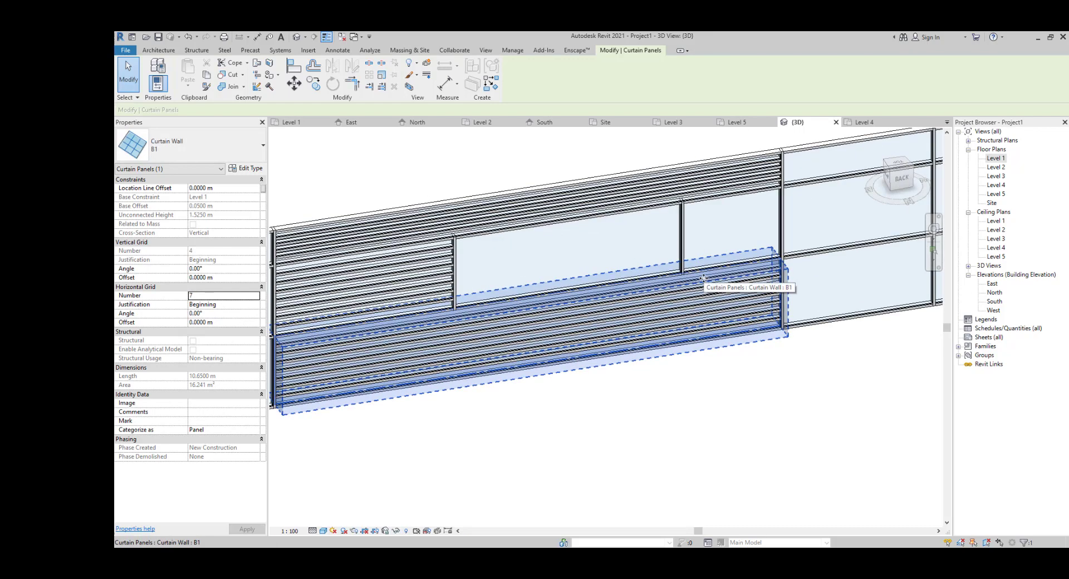
{"action": "key", "text": "Escape"}
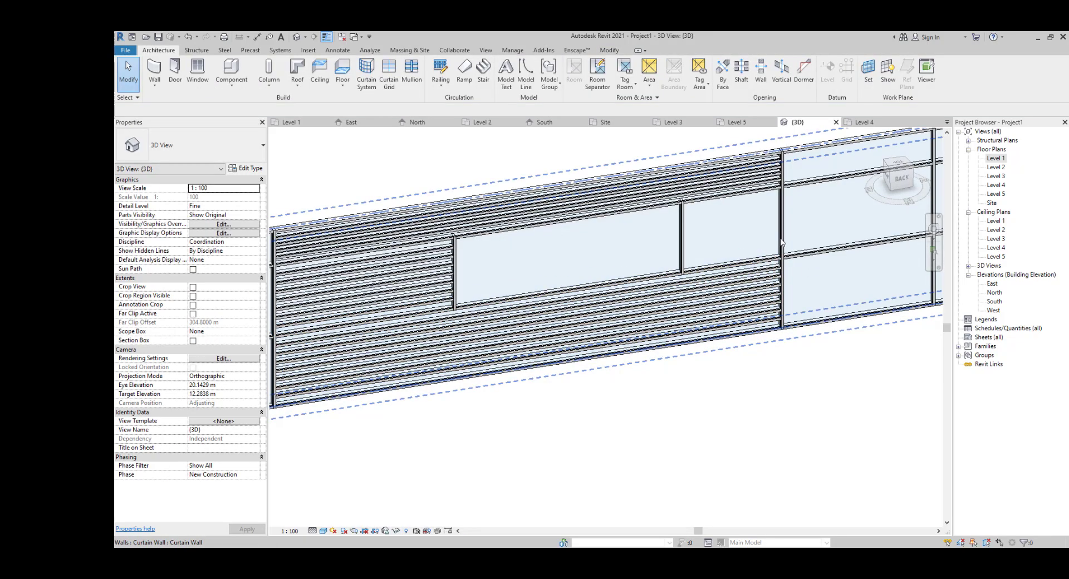
Change the panel right of the central window to curtain wall type B1 and set its horizontal grid number to 7
{"action": "left_click", "coordinate": [778, 245]}
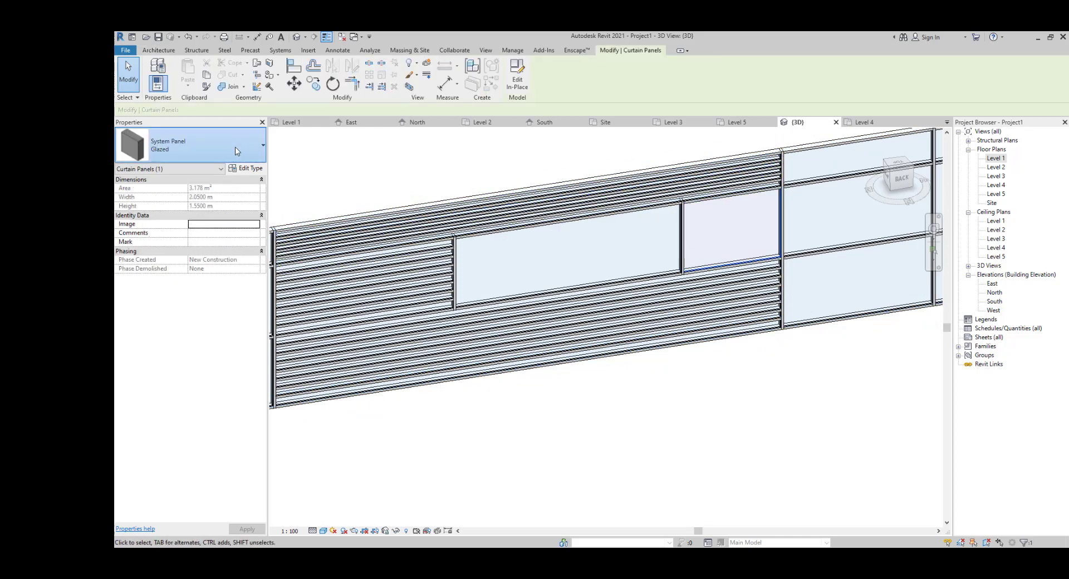
{"action": "left_click", "coordinate": [235, 146]}
{"action": "left_click", "coordinate": [179, 235]}
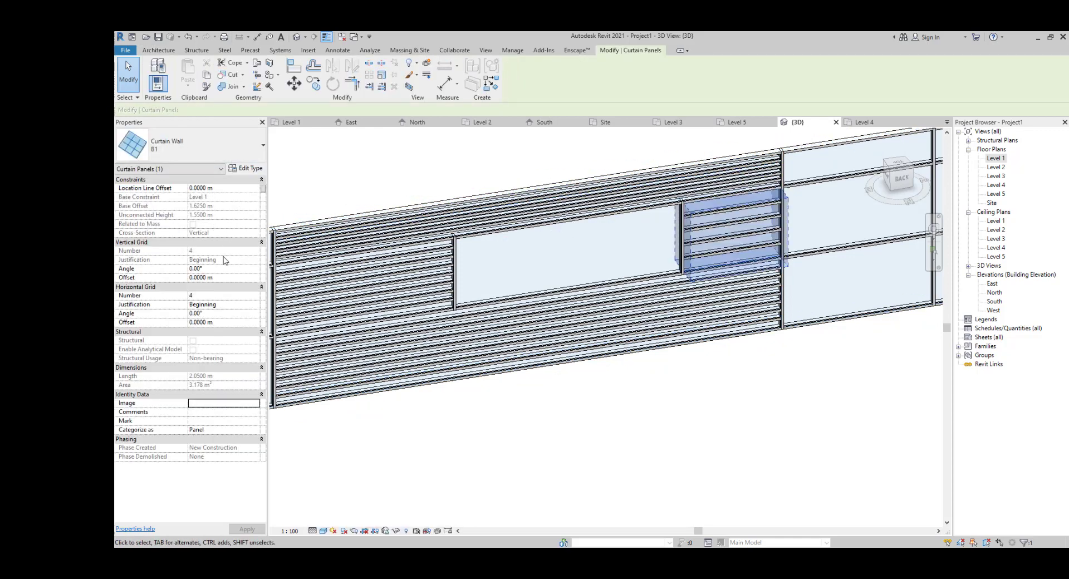
{"action": "left_click", "coordinate": [220, 298]}
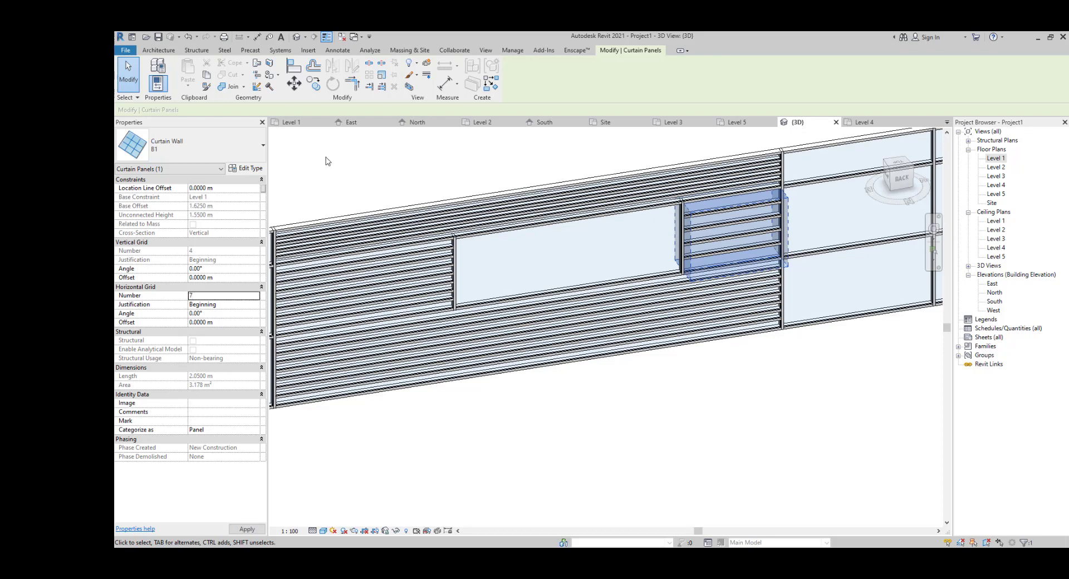
{"action": "left_click", "coordinate": [375, 160]}
Divide the middle-row panel right of the louvres with one-segment grid lines: two verticals 1.0667 m apart, and two horizontals 0.5333 m apart between them
{"action": "scroll", "coordinate": [418, 334], "scroll_direction": "down", "scroll_amount": 2}
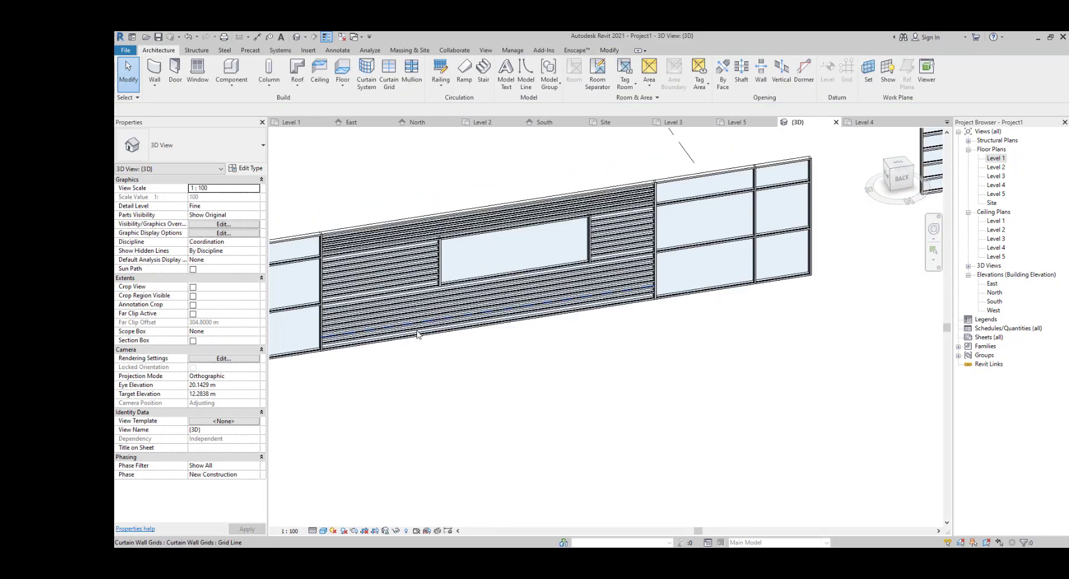
{"action": "middle_click_drag", "start_coordinate": [419, 334], "coordinate": [615, 427]}
{"action": "middle_click_drag", "start_coordinate": [615, 426], "coordinate": [720, 434], "text": "shift"}
{"action": "middle_click_drag", "start_coordinate": [476, 418], "coordinate": [661, 407]}
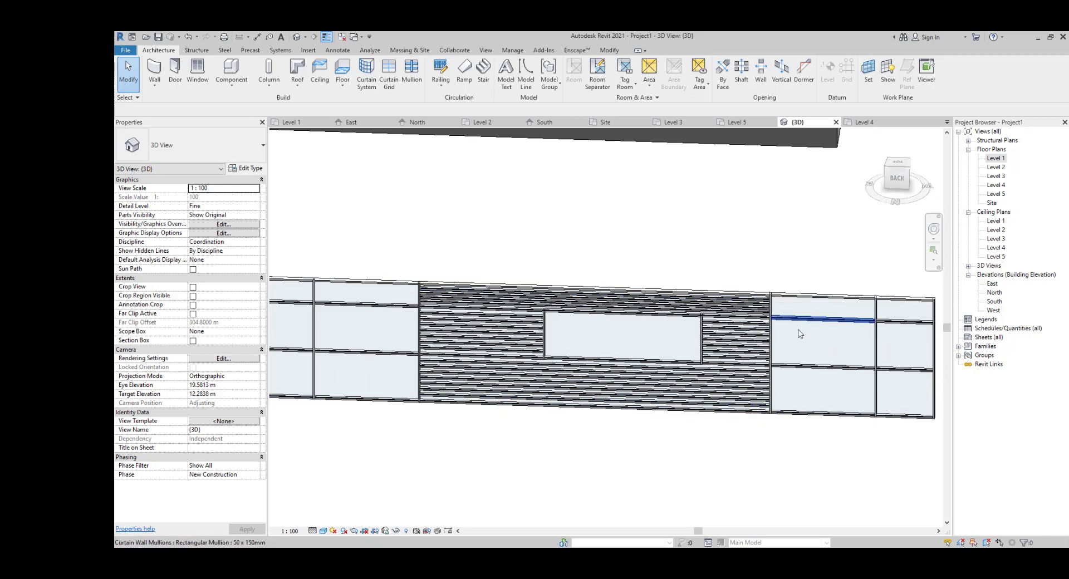
{"action": "middle_click_drag", "start_coordinate": [800, 333], "coordinate": [714, 334]}
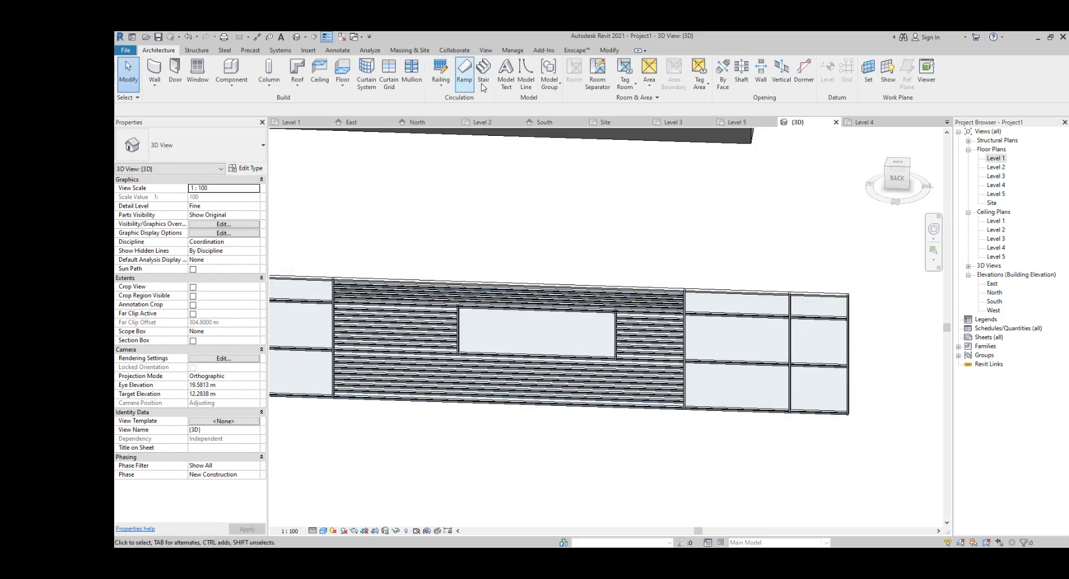
{"action": "left_click", "coordinate": [389, 78]}
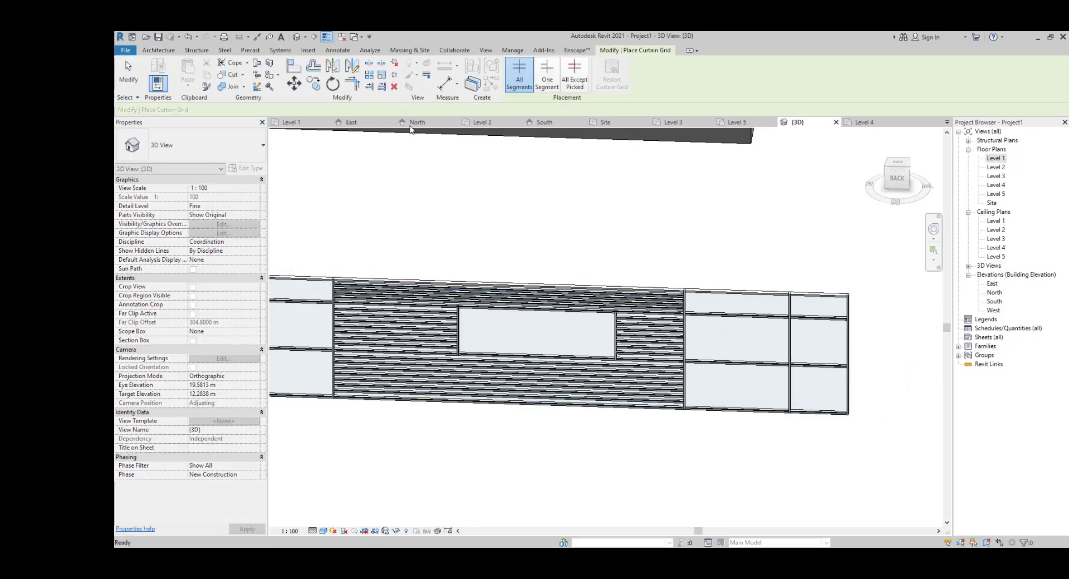
{"action": "left_click", "coordinate": [547, 76]}
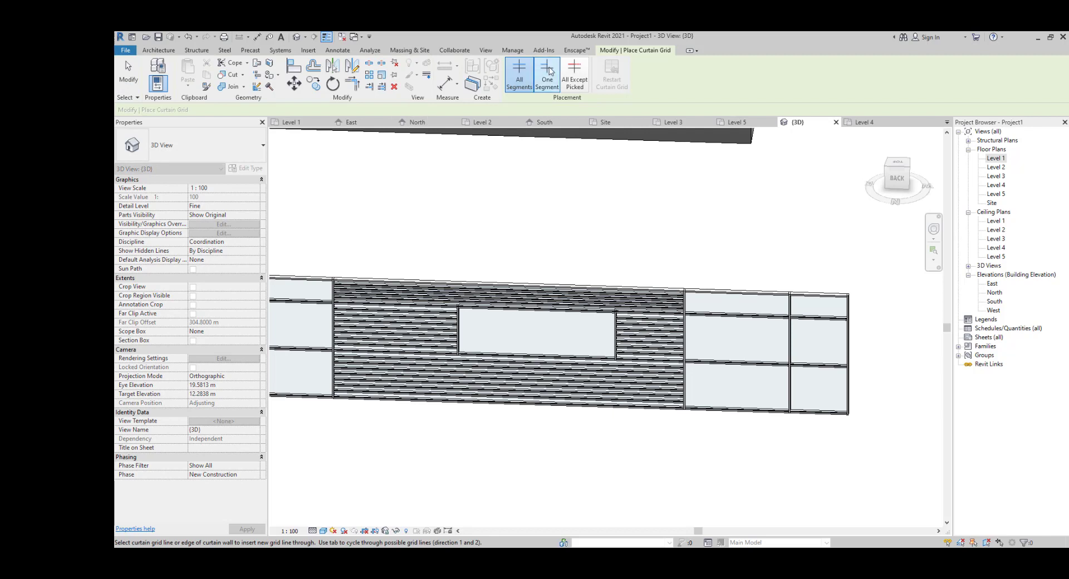
{"action": "left_click", "coordinate": [720, 323]}
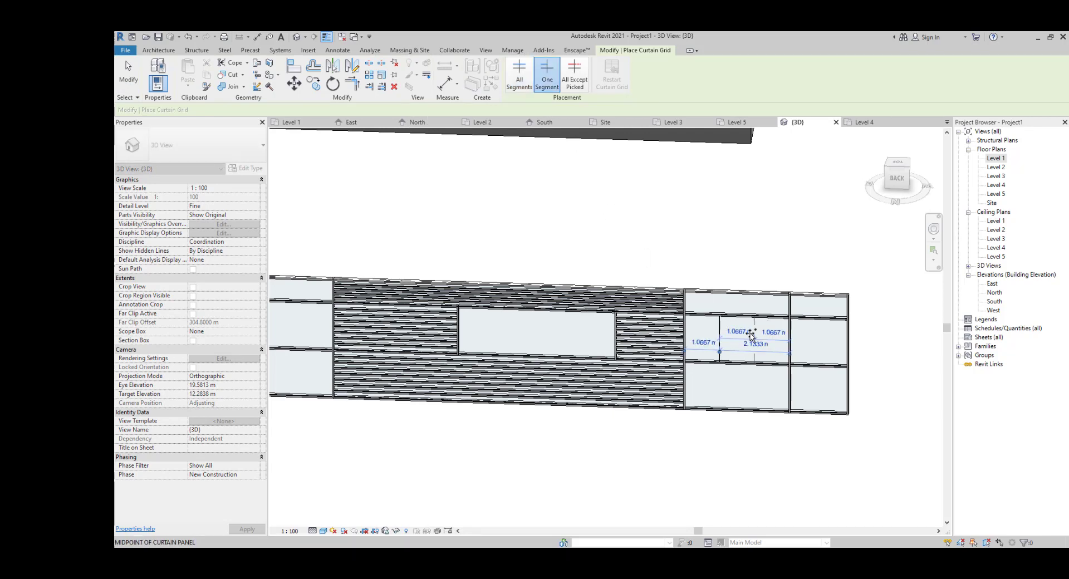
{"action": "left_click", "coordinate": [751, 335]}
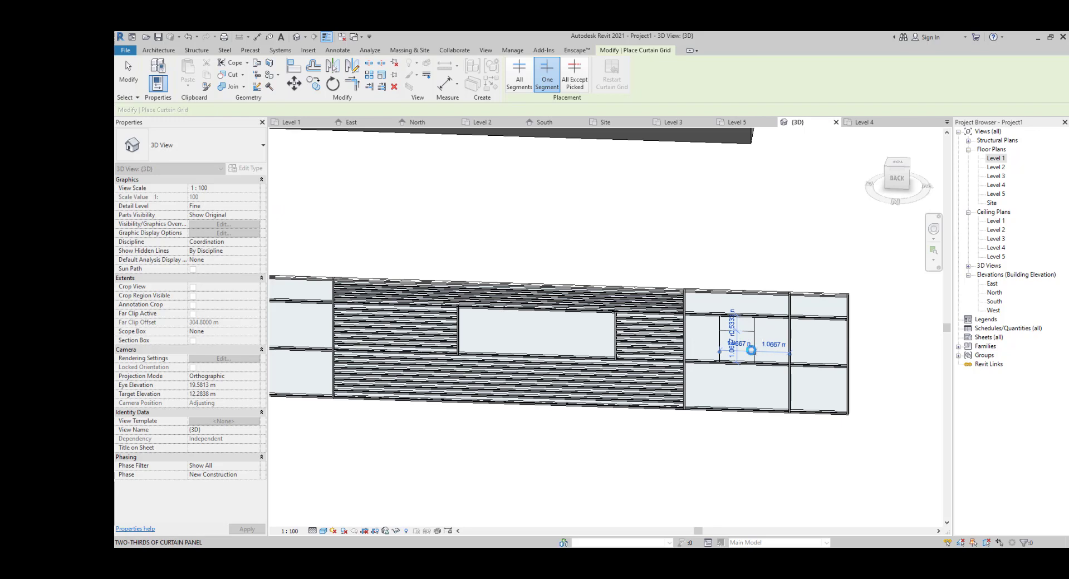
{"action": "scroll", "coordinate": [751, 350], "scroll_direction": "up", "scroll_amount": 5}
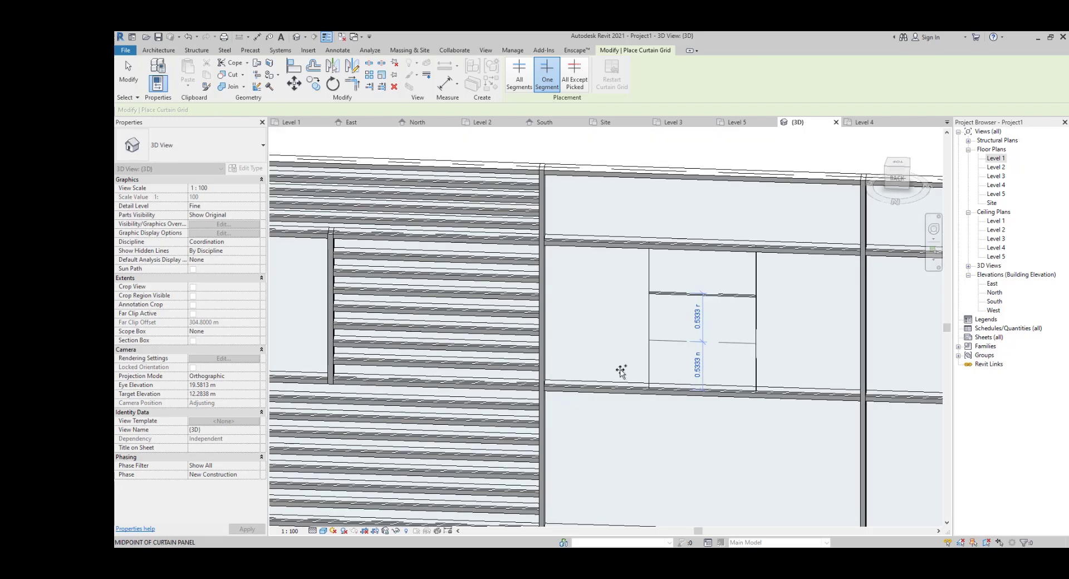
{"action": "scroll", "coordinate": [622, 372], "scroll_direction": "down", "scroll_amount": 5}
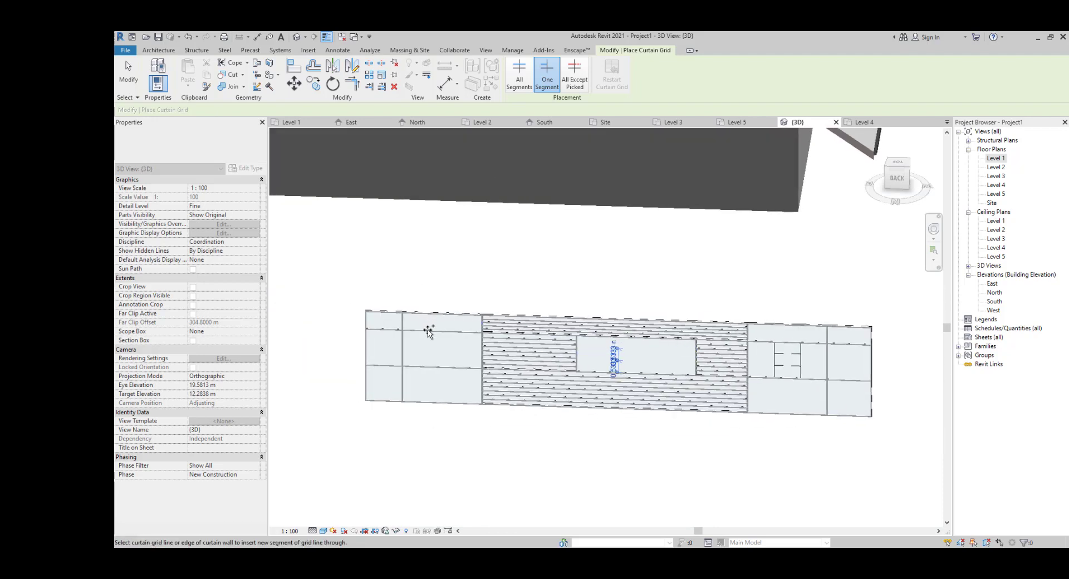
Place Rectangular Mullion 50 x 150mm on all the new grid segments in the panel right of the louvres
{"action": "key", "text": "Escape"}
{"action": "middle_click_drag", "start_coordinate": [744, 382], "coordinate": [622, 395]}
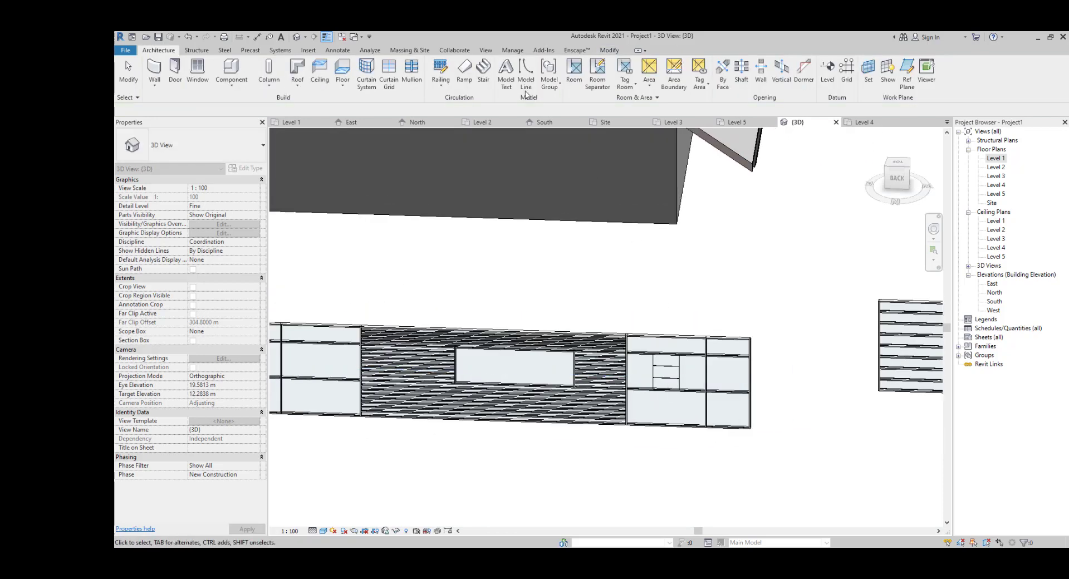
{"action": "left_click", "coordinate": [411, 72]}
{"action": "scroll", "coordinate": [657, 351], "scroll_direction": "up", "scroll_amount": 3}
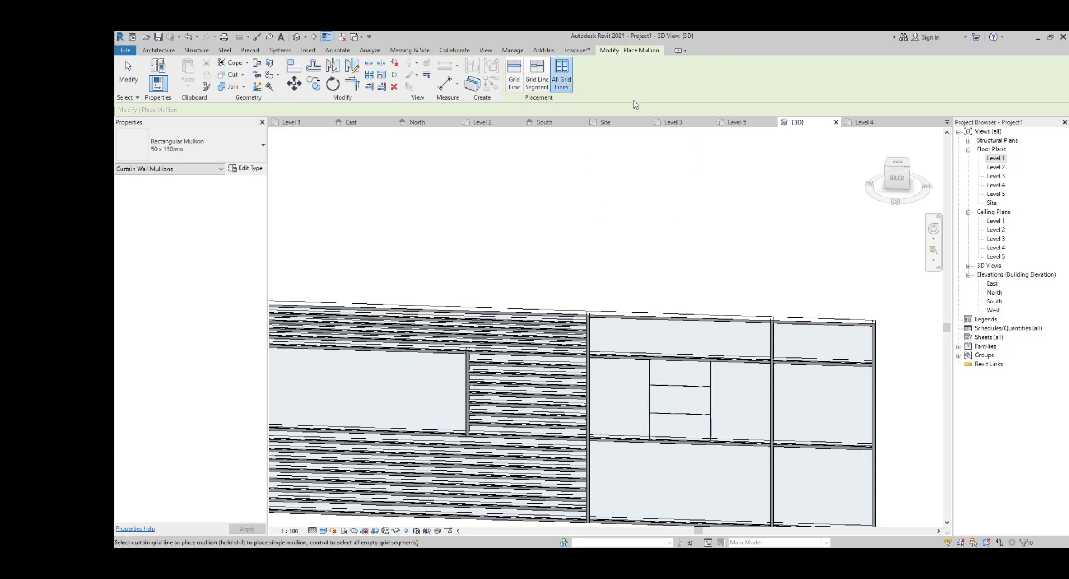
{"action": "left_click", "coordinate": [651, 396]}
{"action": "key", "text": "Escape"}
{"action": "scroll", "coordinate": [686, 403], "scroll_direction": "up", "scroll_amount": 2}
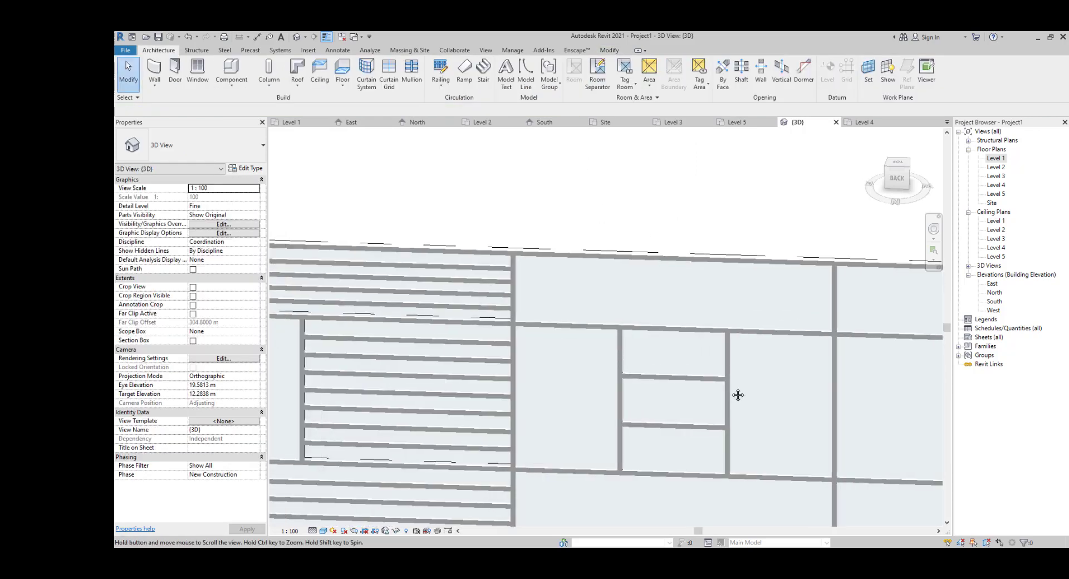
{"action": "middle_click_drag", "start_coordinate": [737, 396], "coordinate": [802, 376]}
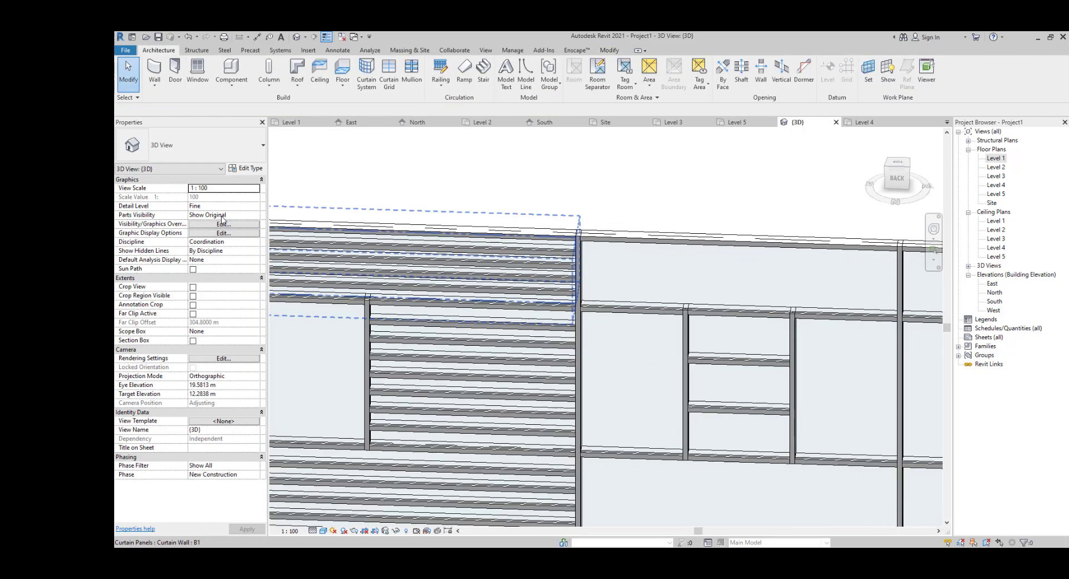
Change the four panels surrounding the small central window panel to curtain wall type B1 with a horizontal grid number of 5
{"action": "left_click", "coordinate": [732, 357]}
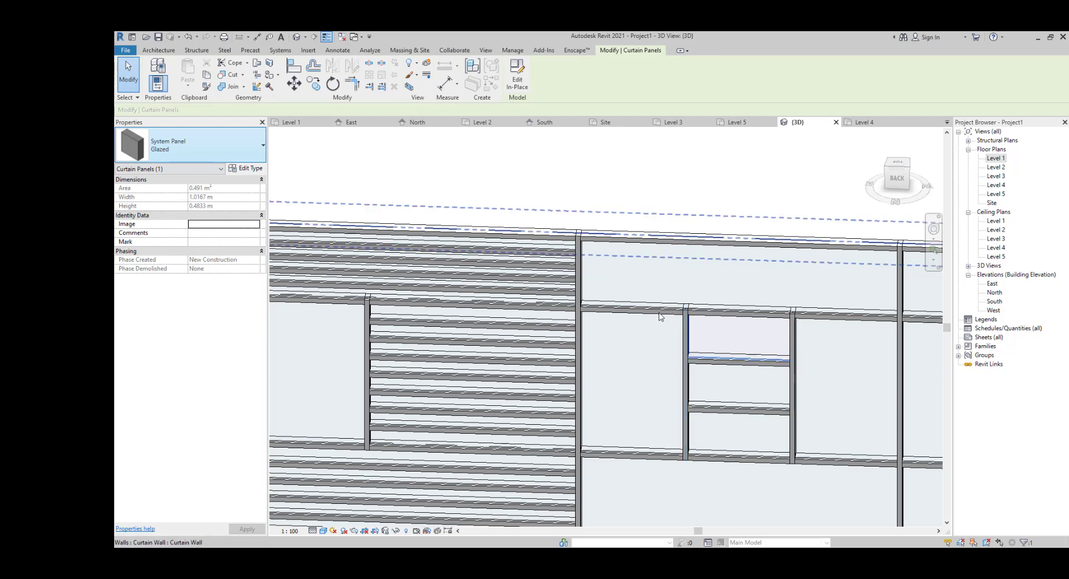
{"action": "key", "text": "Tab"}
{"action": "key", "text": "Tab"}
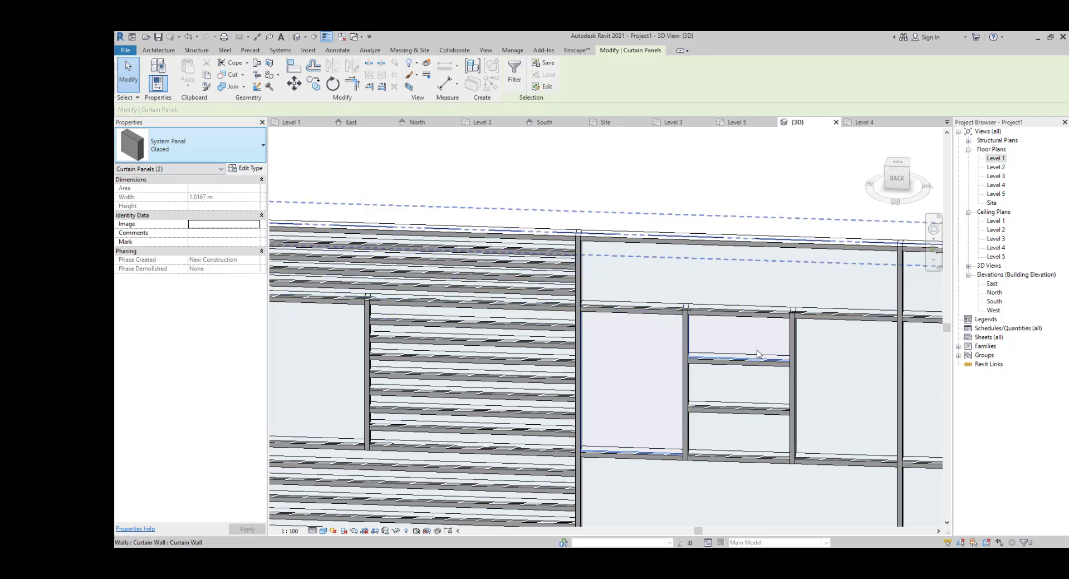
{"action": "left_click", "coordinate": [771, 413], "text": "ctrl"}
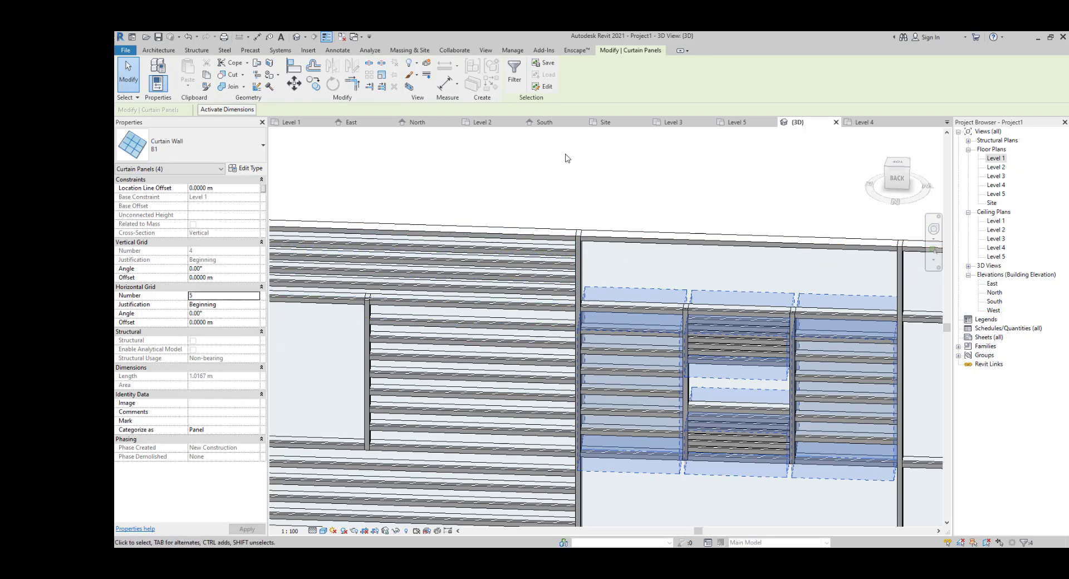
{"action": "key", "text": "Escape"}
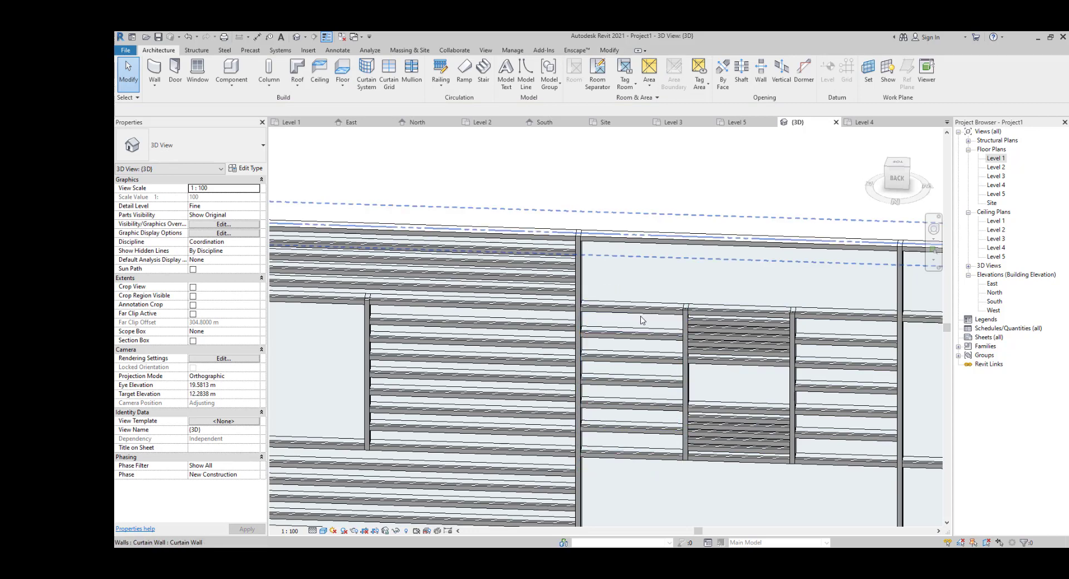
Set the horizontal grid number of the B1 panel left of the small window to 8
{"action": "key", "text": "Tab"}
{"action": "key", "text": "Tab"}
{"action": "key", "text": "Tab"}
{"action": "key", "text": "Tab"}
{"action": "key", "text": "Tab"}
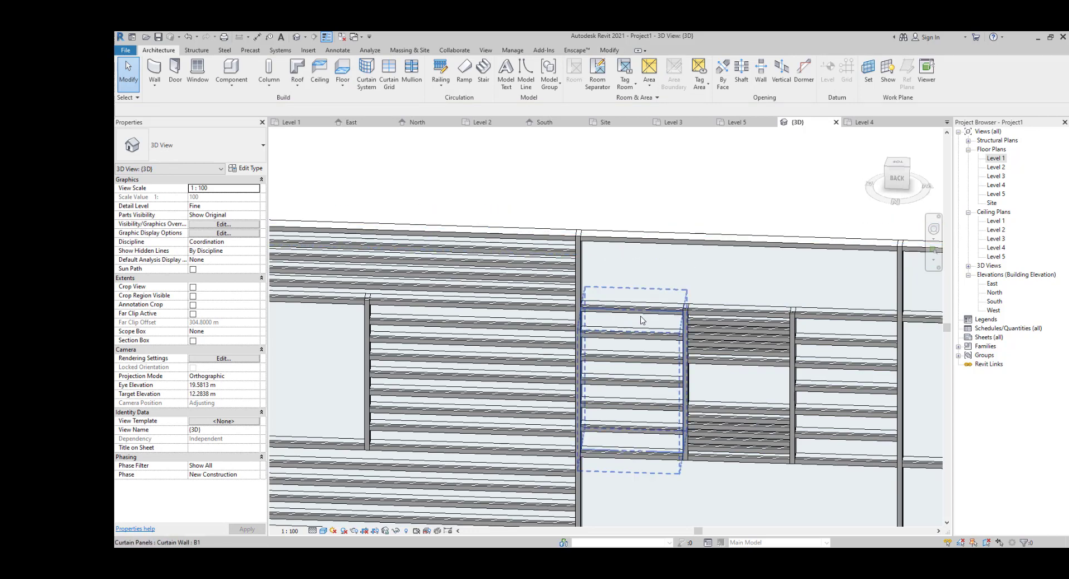
{"action": "left_click", "coordinate": [643, 320]}
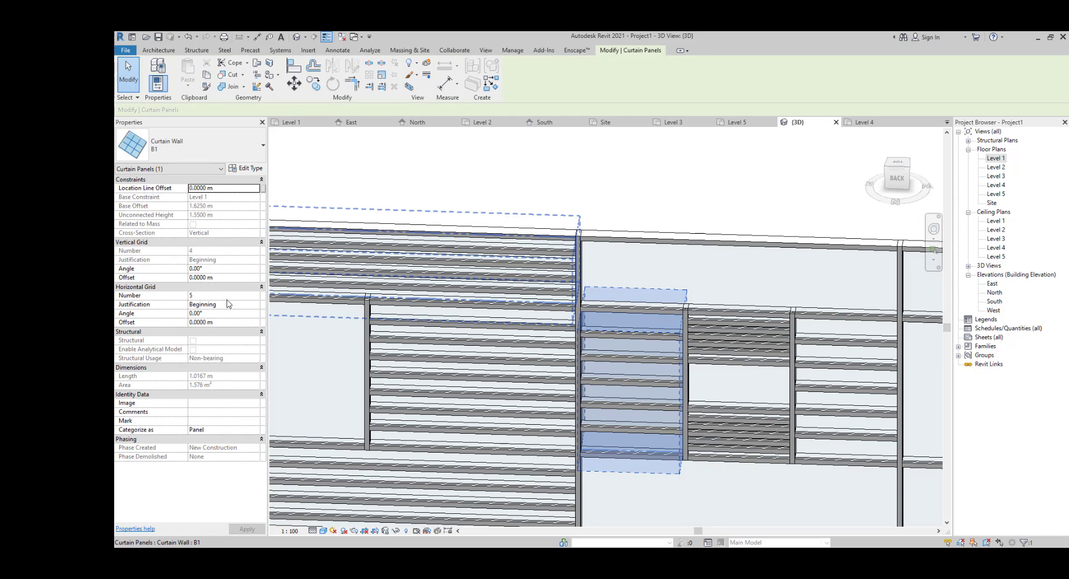
{"action": "left_click", "coordinate": [228, 298]}
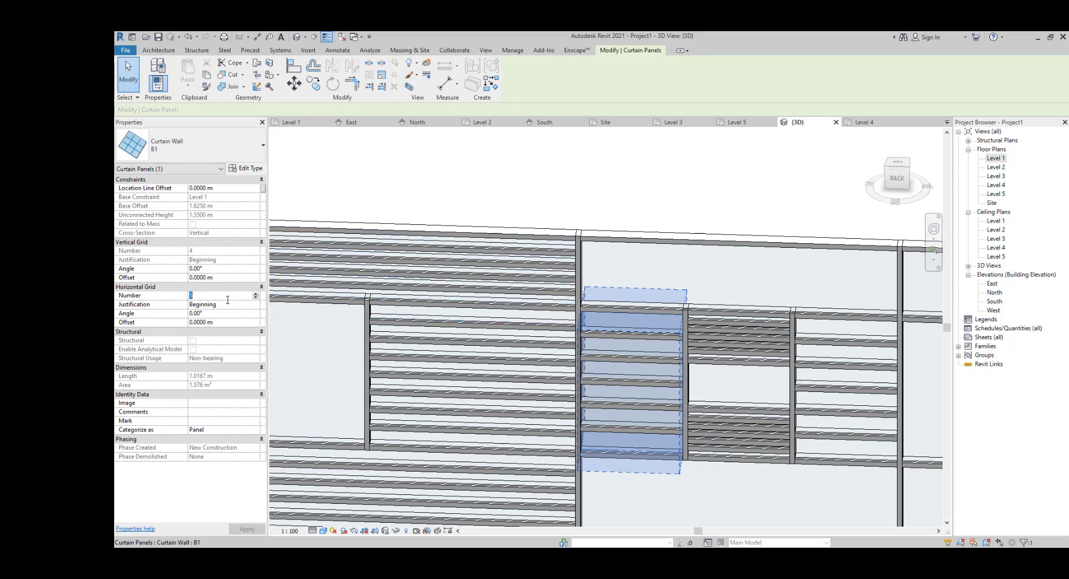
{"action": "left_click", "coordinate": [584, 176]}
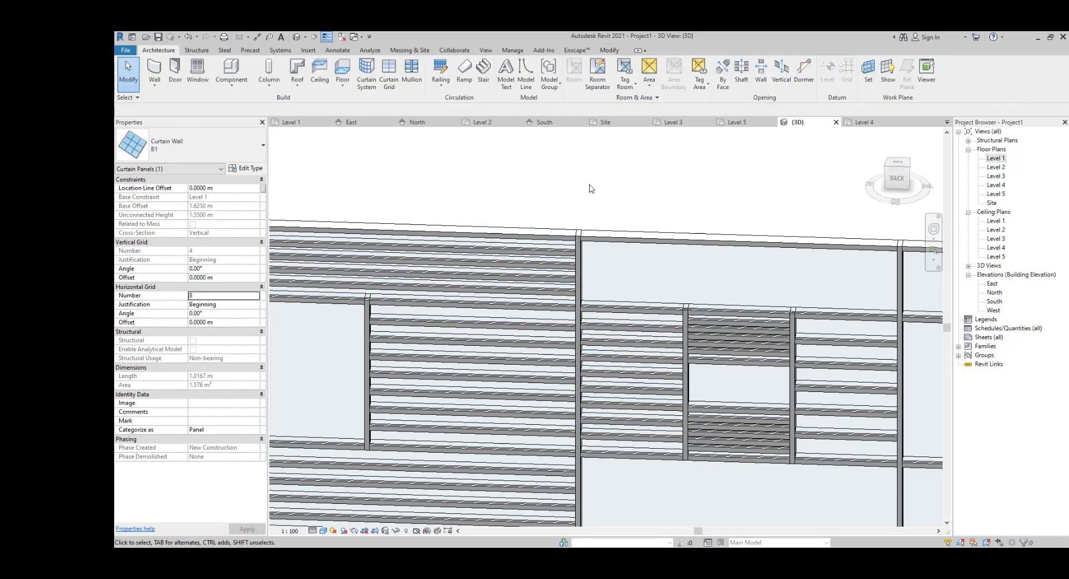
Set the horizontal grid number of the B1 panel left of the small window to 10
{"action": "left_click", "coordinate": [611, 323]}
{"action": "left_click", "coordinate": [226, 296]}
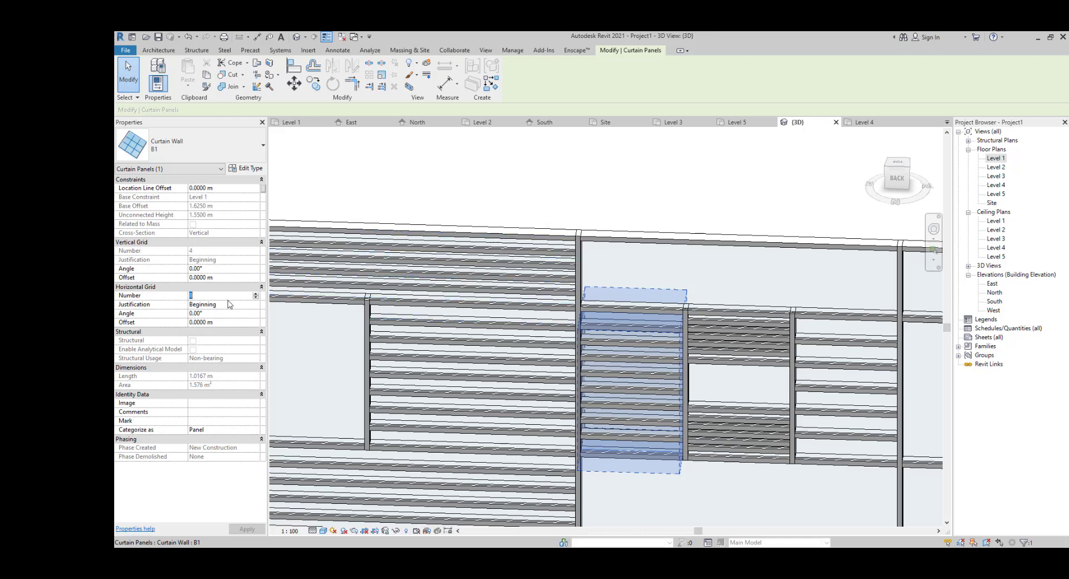
{"action": "type", "text": "10"}
{"action": "key", "text": "Return"}
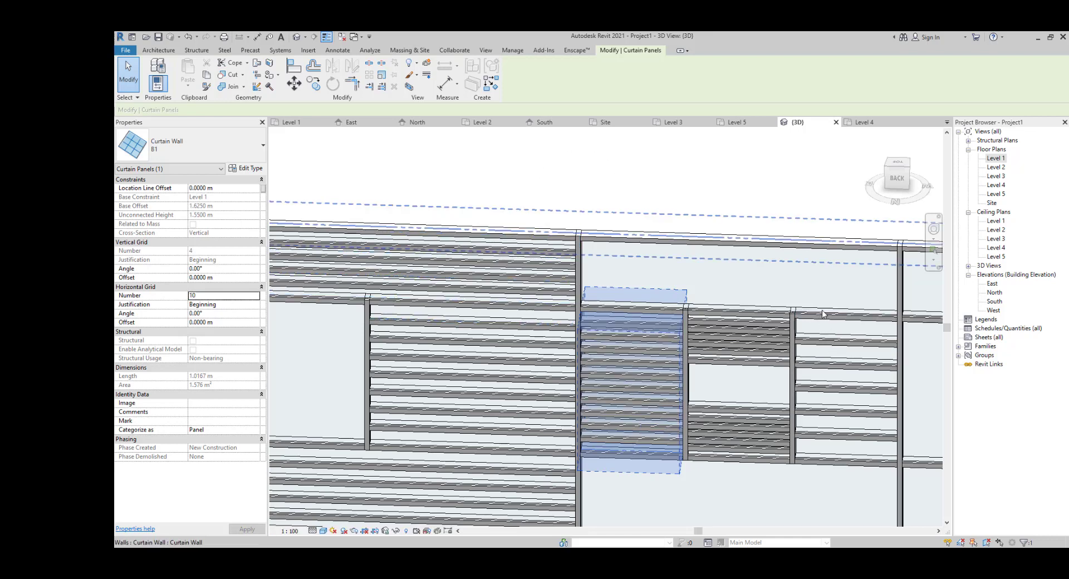
Set the horizontal grid number of the B1 panel right of the small window to 10
{"action": "left_click", "coordinate": [827, 340]}
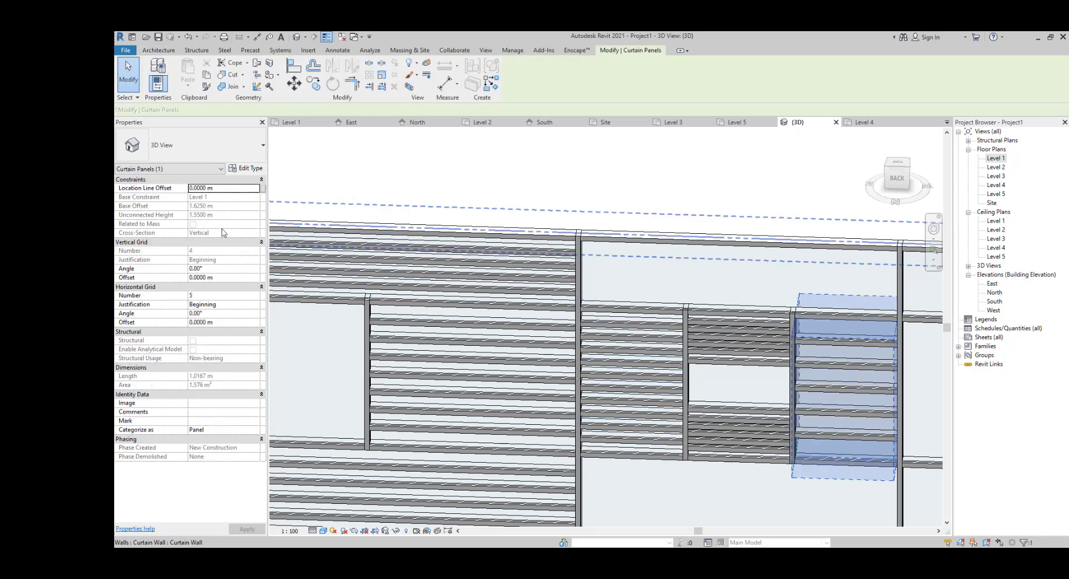
{"action": "left_click", "coordinate": [219, 296]}
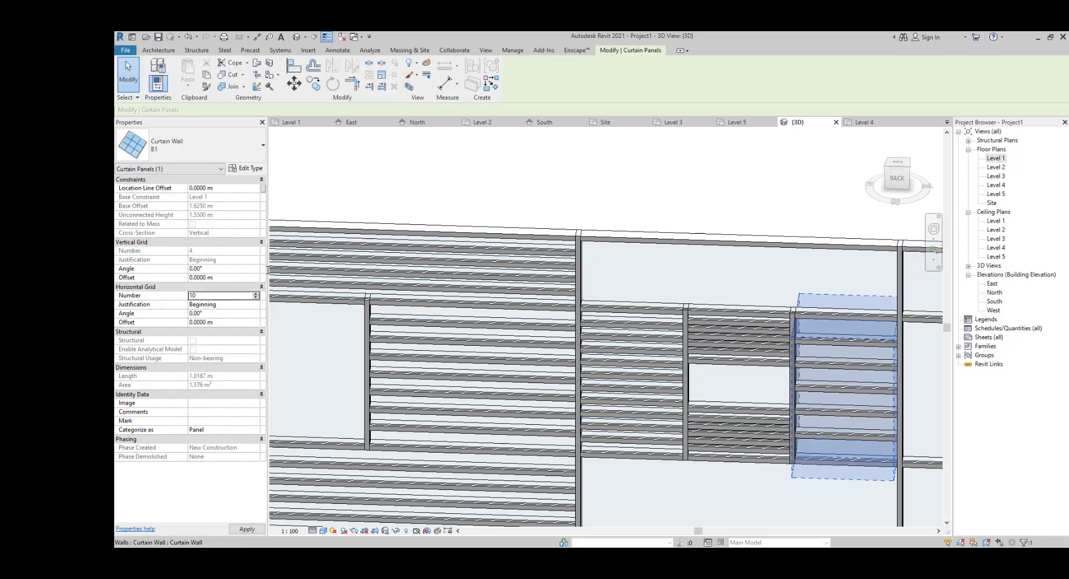
{"action": "key", "text": "Return"}
{"action": "key", "text": "Escape"}
Check the horizontal grid settings of the B1 panels directly above and below the small window
{"action": "scroll", "coordinate": [724, 364], "scroll_direction": "down", "scroll_amount": 3}
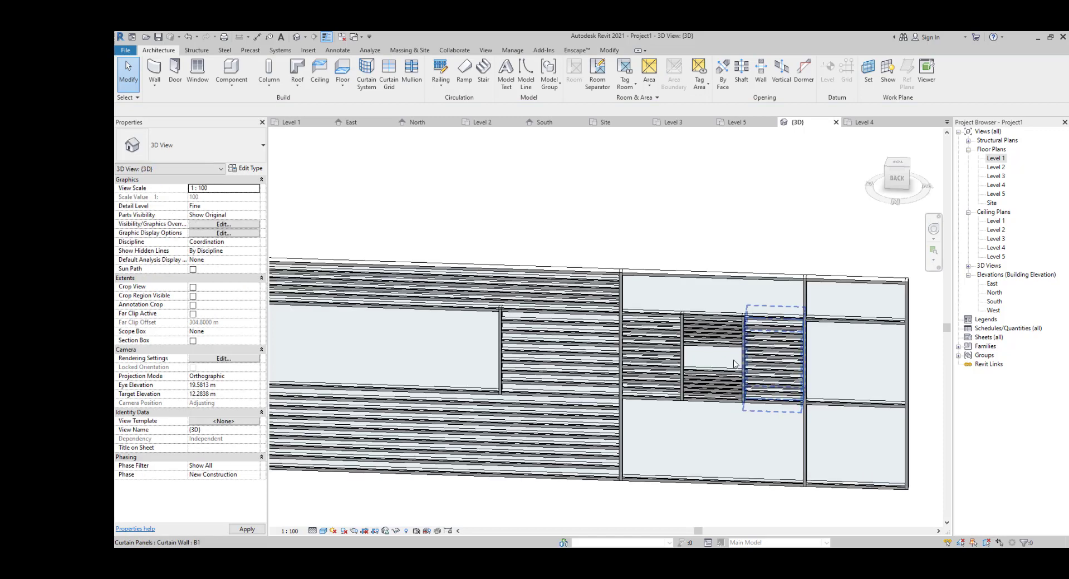
{"action": "middle_click_drag", "start_coordinate": [489, 319], "coordinate": [495, 413], "text": "shift"}
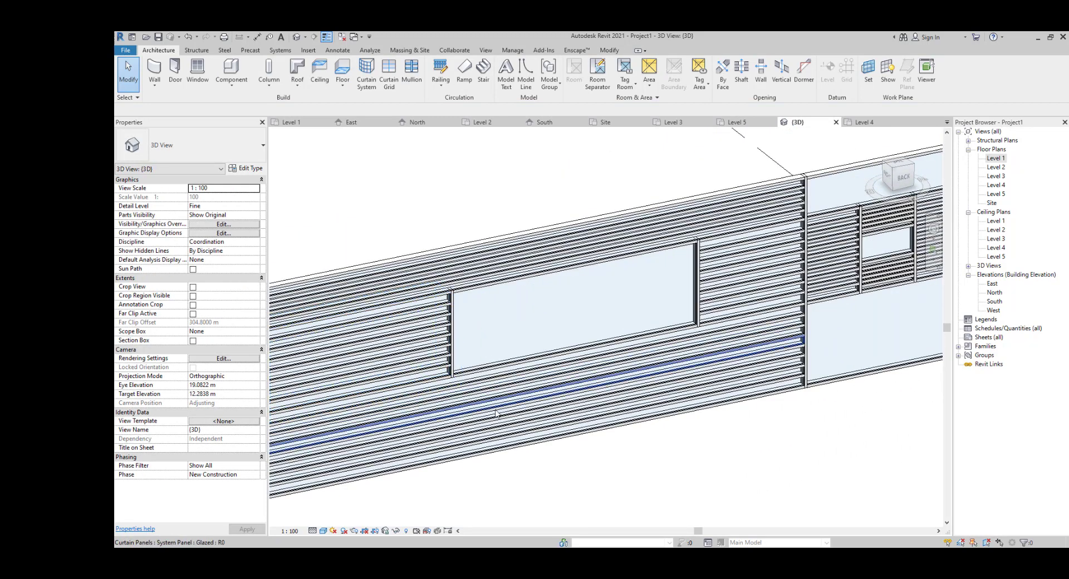
{"action": "scroll", "coordinate": [496, 413], "scroll_direction": "down", "scroll_amount": 3}
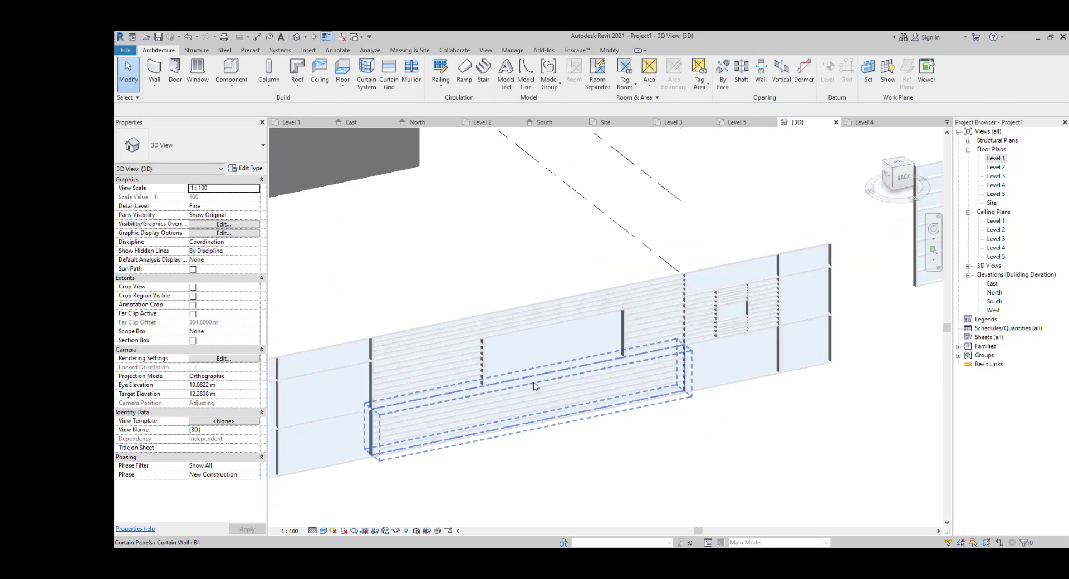
{"action": "left_click", "coordinate": [740, 309]}
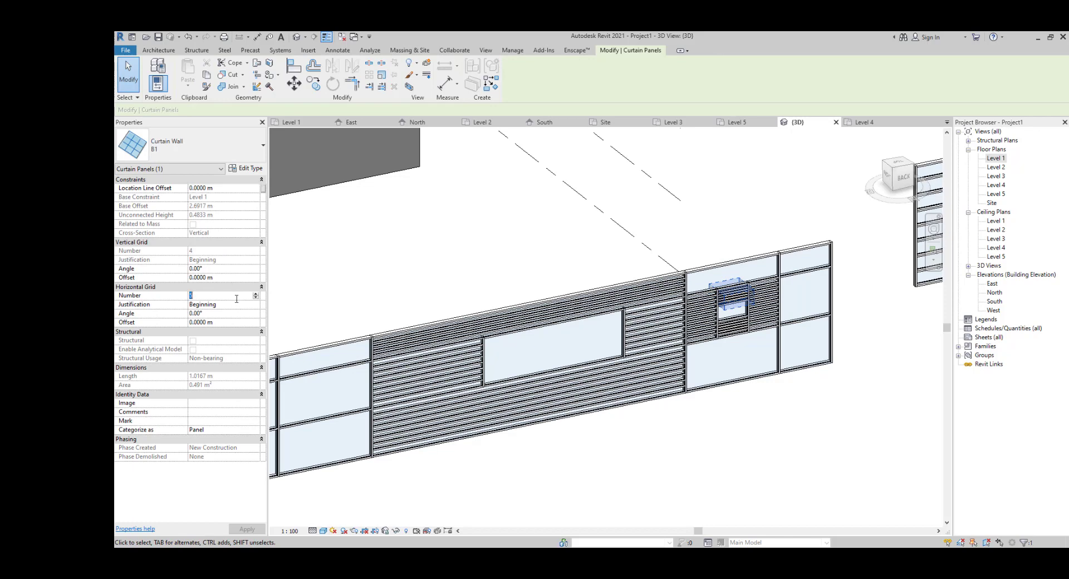
{"action": "left_click", "coordinate": [517, 239]}
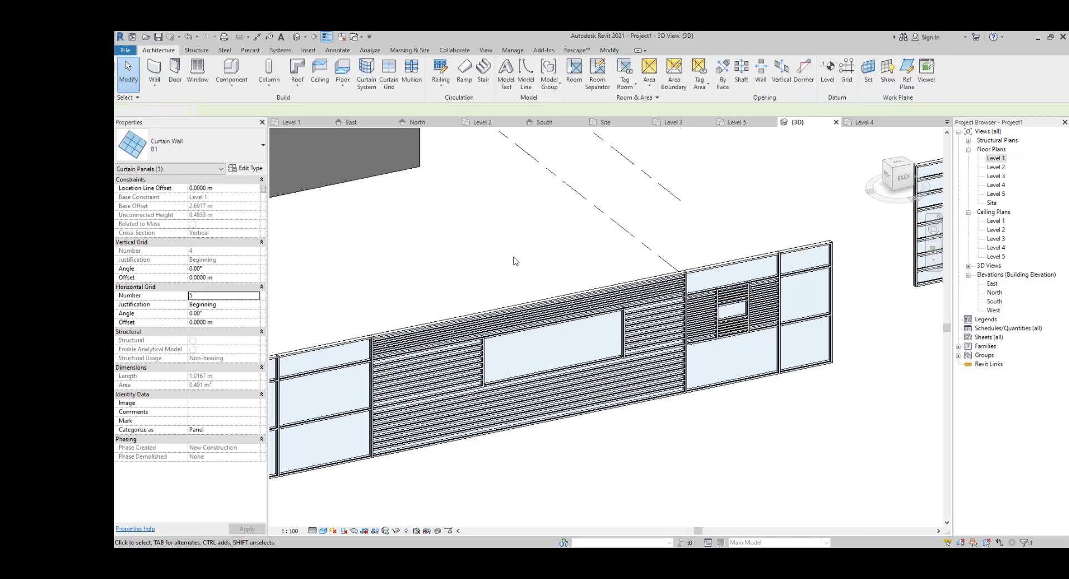
{"action": "left_click", "coordinate": [739, 309]}
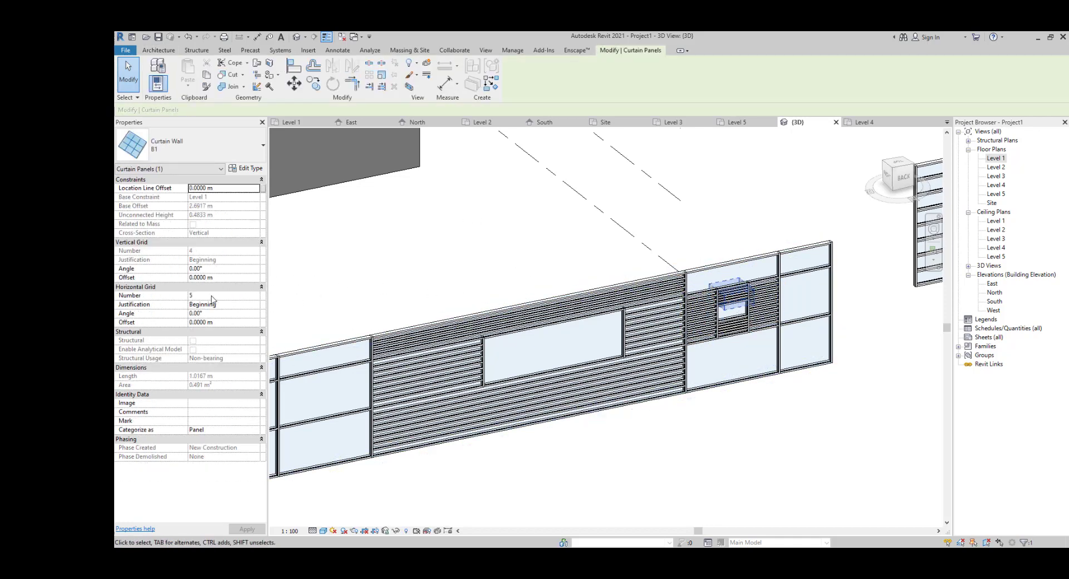
{"action": "left_click", "coordinate": [774, 448]}
{"action": "left_click", "coordinate": [735, 328]}
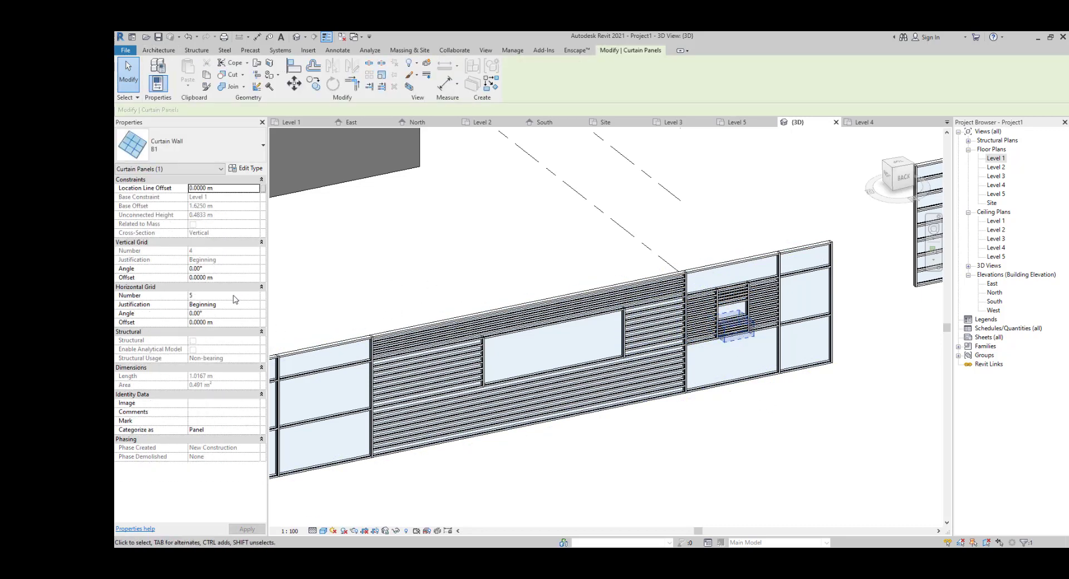
{"action": "left_click", "coordinate": [518, 267]}
Open the Level 1 floor plan
{"action": "scroll", "coordinate": [568, 317], "scroll_direction": "down", "scroll_amount": 1}
{"action": "middle_click_drag", "start_coordinate": [598, 341], "coordinate": [515, 364]}
{"action": "scroll", "coordinate": [672, 372], "scroll_direction": "down", "scroll_amount": 1}
{"action": "middle_click_drag", "start_coordinate": [515, 365], "coordinate": [636, 422]}
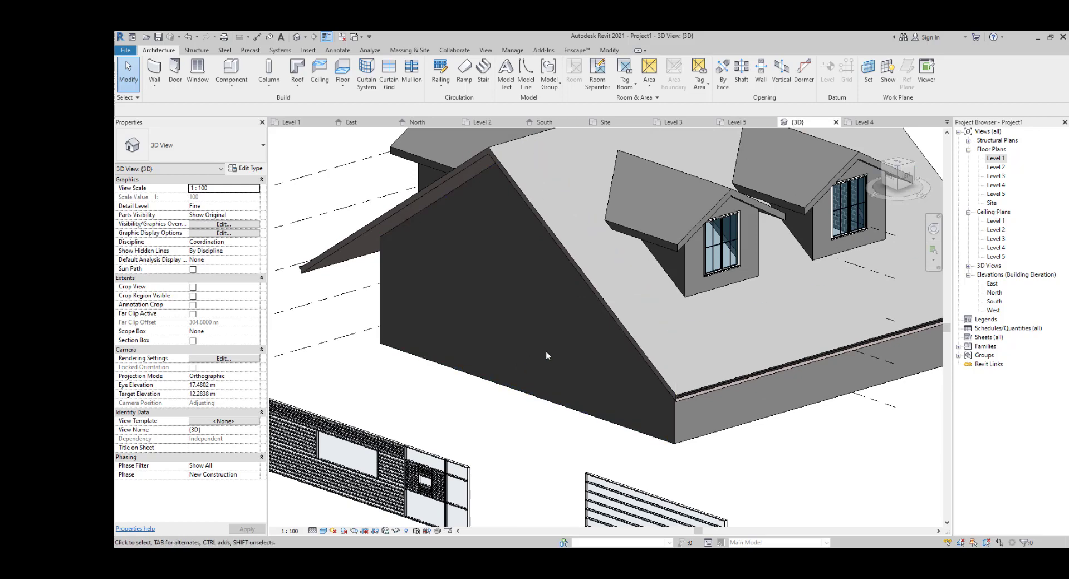
{"action": "middle_click_drag", "start_coordinate": [625, 415], "coordinate": [696, 245], "text": "shift"}
{"action": "double_click", "coordinate": [996, 159]}
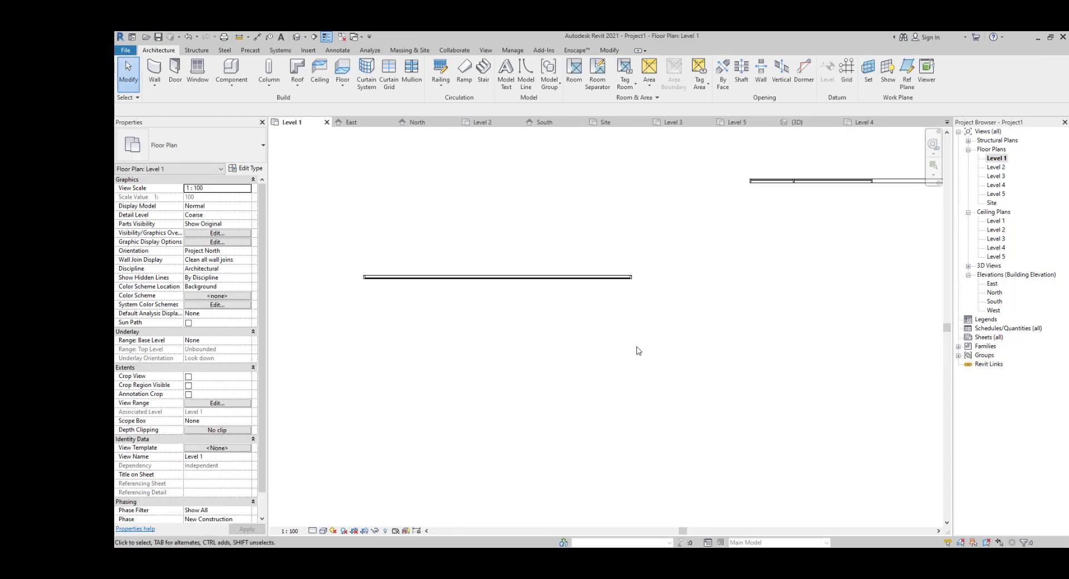
Draw a 4 m high plain Curtain Wall about 16.6 m long over the building's upper wall, starting about 3.6 m from its left corner
{"action": "middle_click_drag", "start_coordinate": [637, 350], "coordinate": [699, 362]}
{"action": "scroll", "coordinate": [699, 362], "scroll_direction": "up", "scroll_amount": 3}
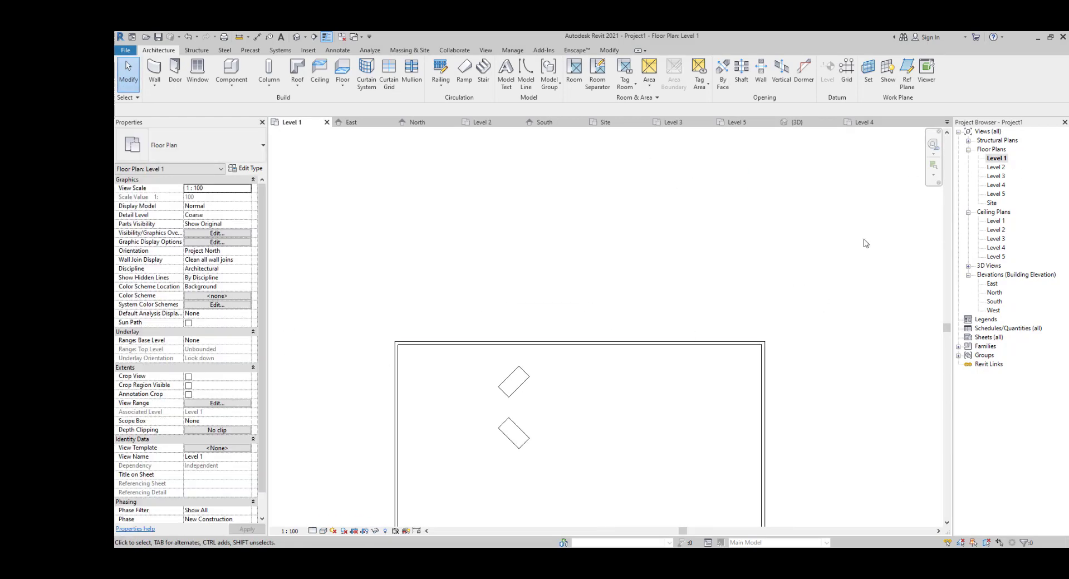
{"action": "left_click", "coordinate": [154, 85]}
{"action": "left_click", "coordinate": [157, 73]}
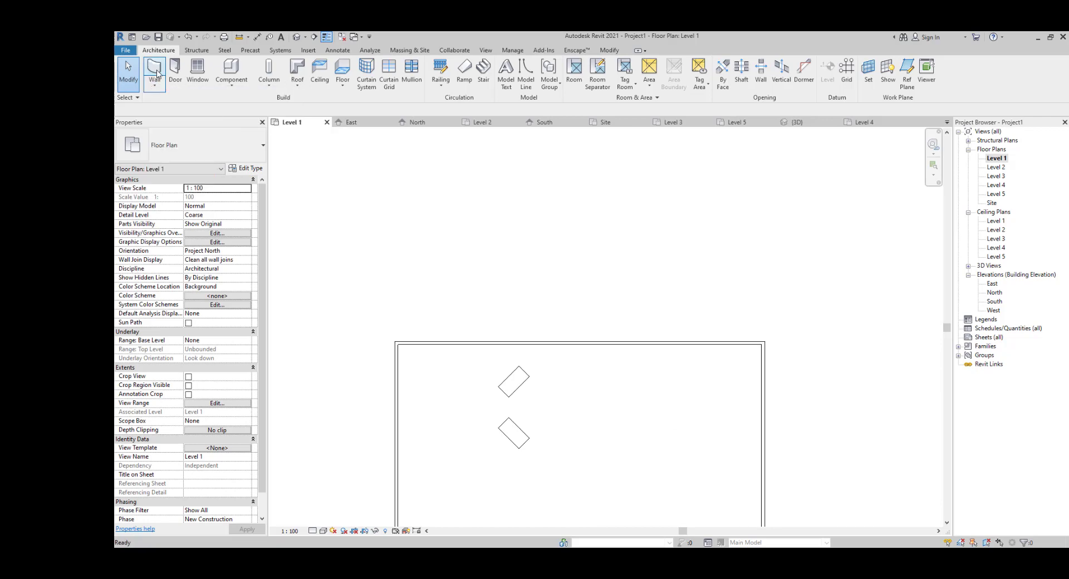
{"action": "left_click", "coordinate": [157, 73]}
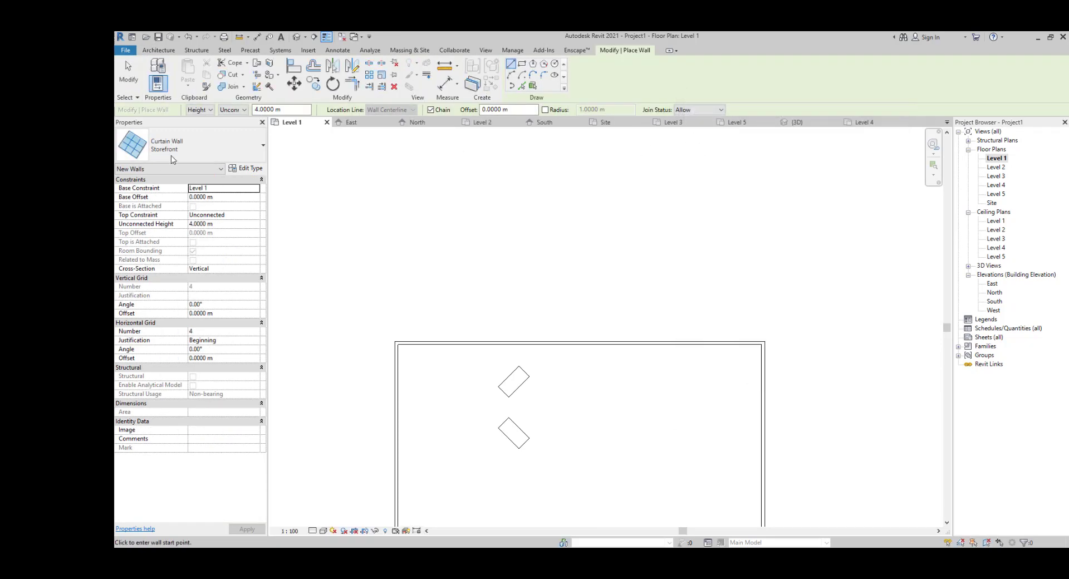
{"action": "left_click", "coordinate": [172, 158]}
{"action": "left_click", "coordinate": [155, 265]}
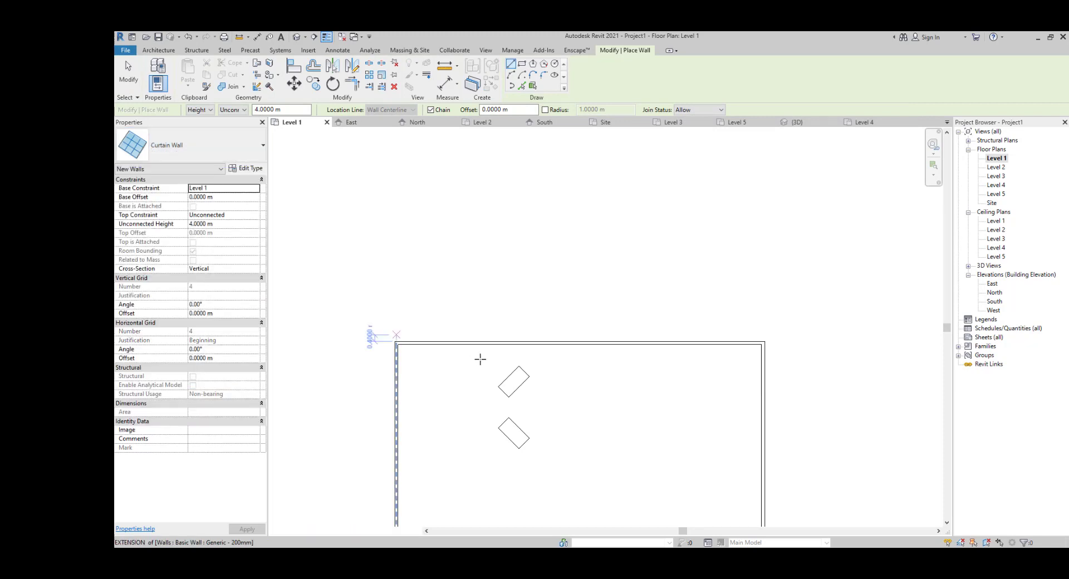
{"action": "scroll", "coordinate": [502, 342], "scroll_direction": "up", "scroll_amount": 2}
{"action": "left_click", "coordinate": [433, 341]}
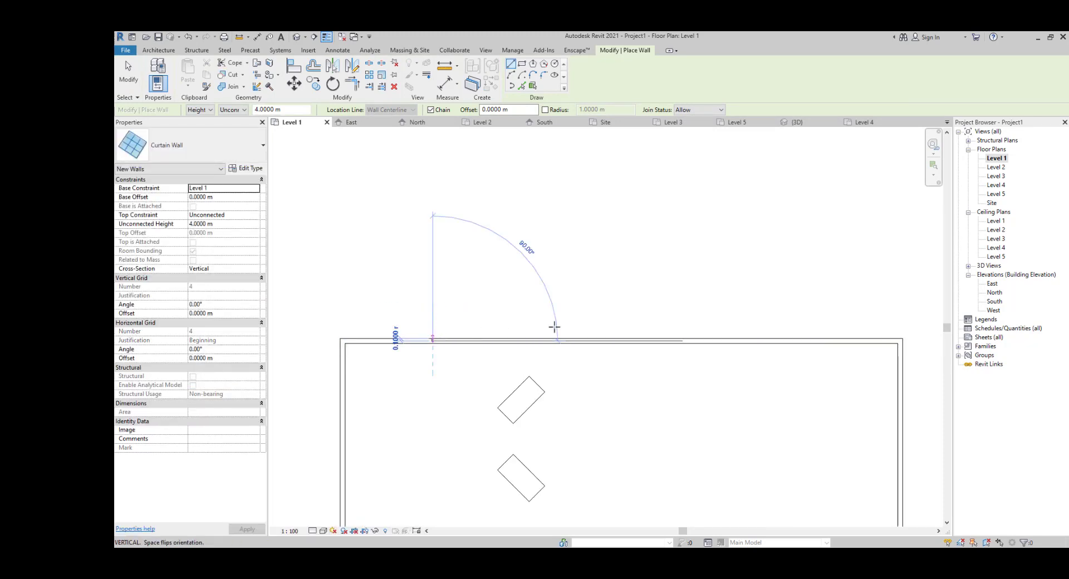
{"action": "left_click", "coordinate": [837, 336]}
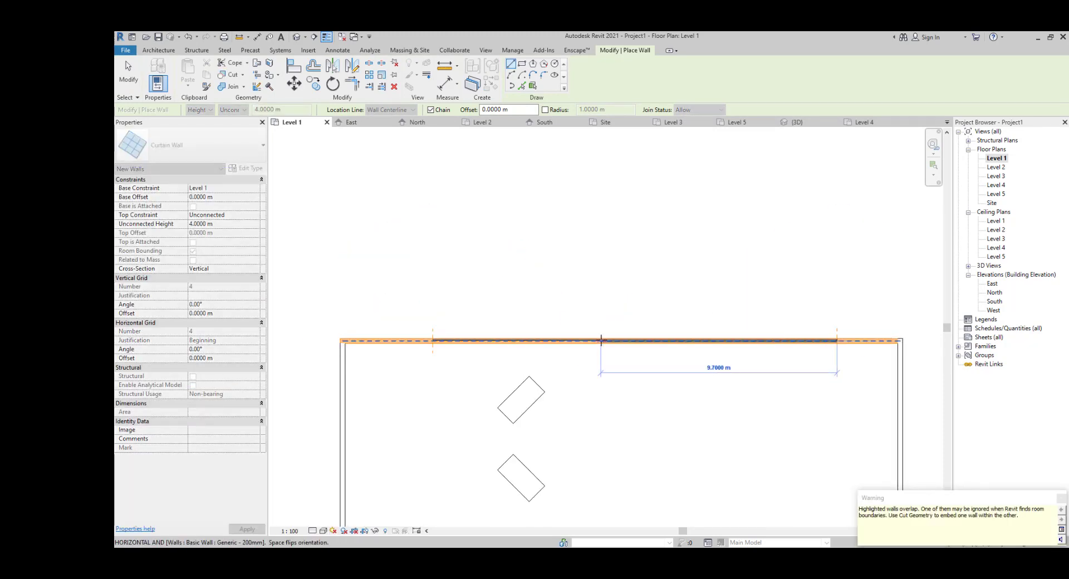
{"action": "key", "text": "Escape"}
{"action": "key", "text": "Escape"}
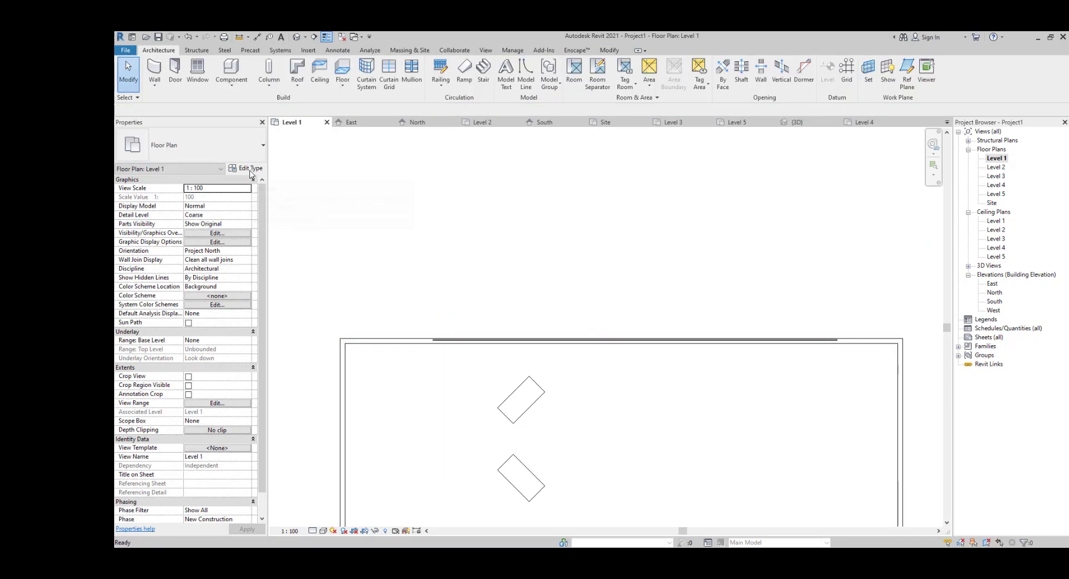
Enable Automatically Embed in the type properties of the curtain wall placed in the building's upper wall
{"action": "left_click", "coordinate": [245, 169]}
{"action": "key", "text": "Escape"}
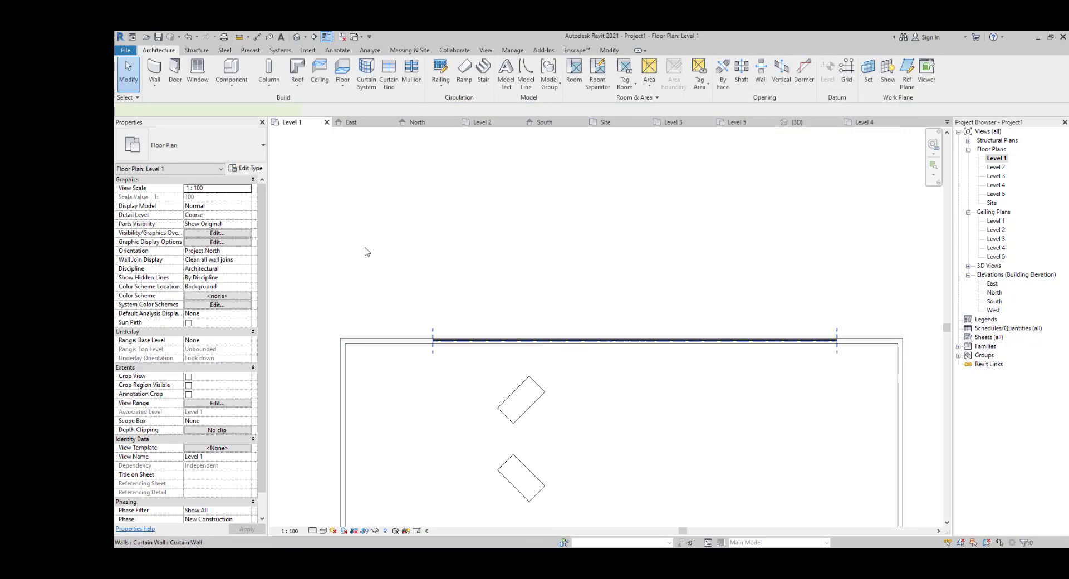
{"action": "left_click", "coordinate": [246, 168]}
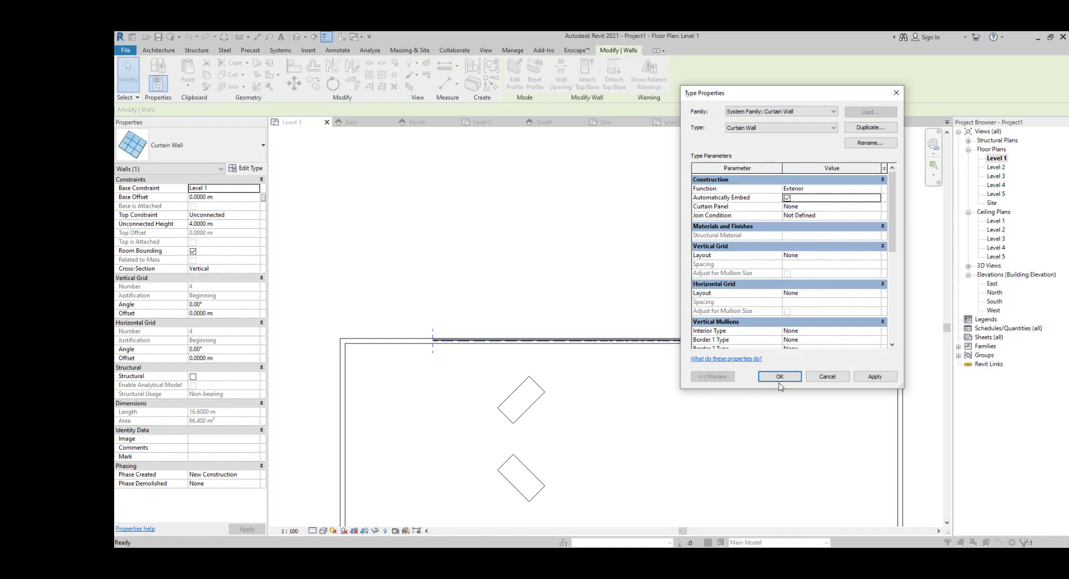
{"action": "key", "text": "Return"}
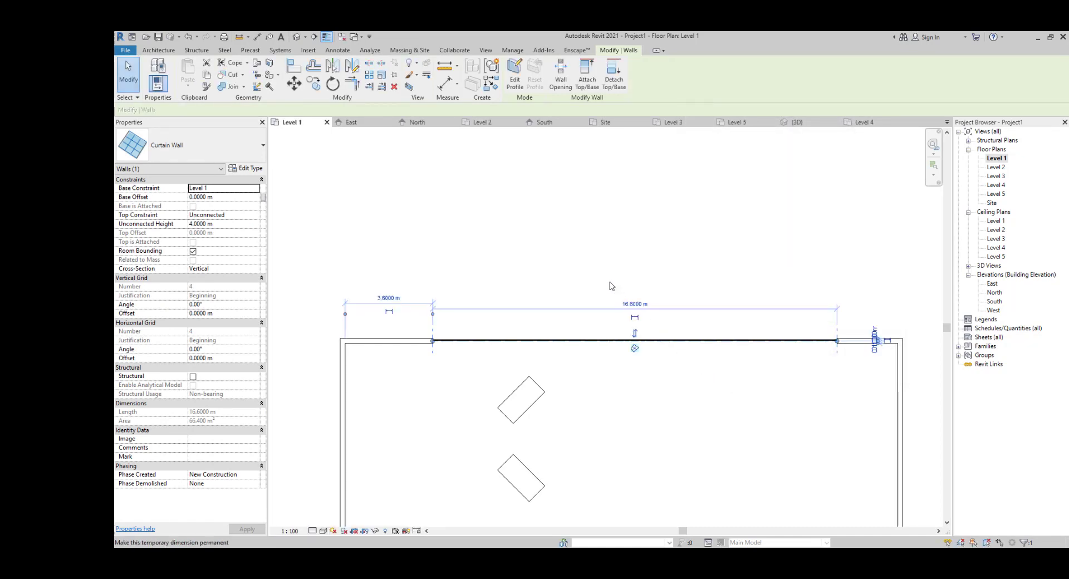
Open the 3D view and turn it to show the curtain wall embedded in the gable wall
{"action": "key", "text": "Escape"}
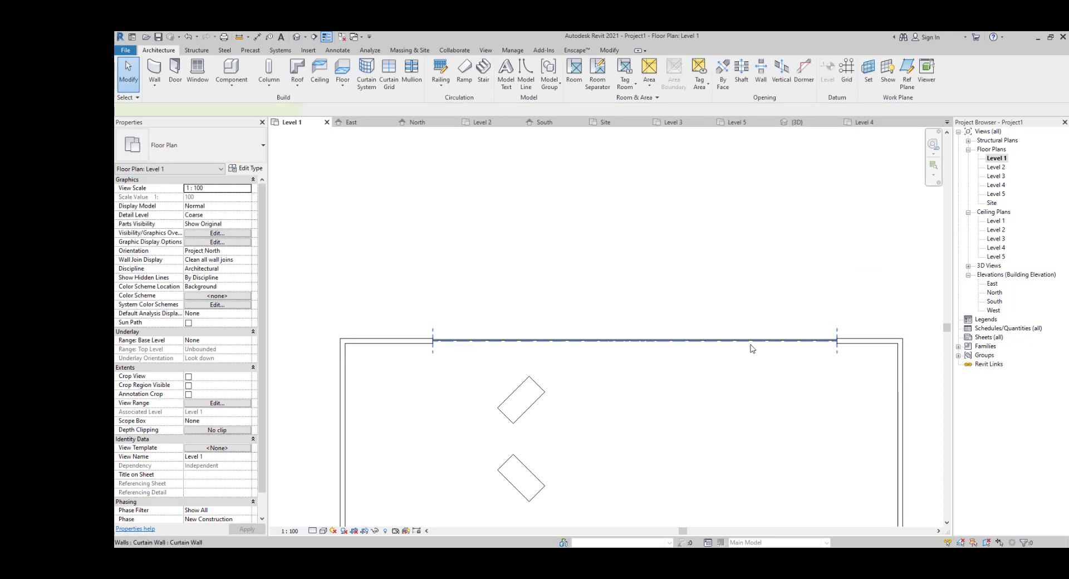
{"action": "left_click", "coordinate": [752, 349]}
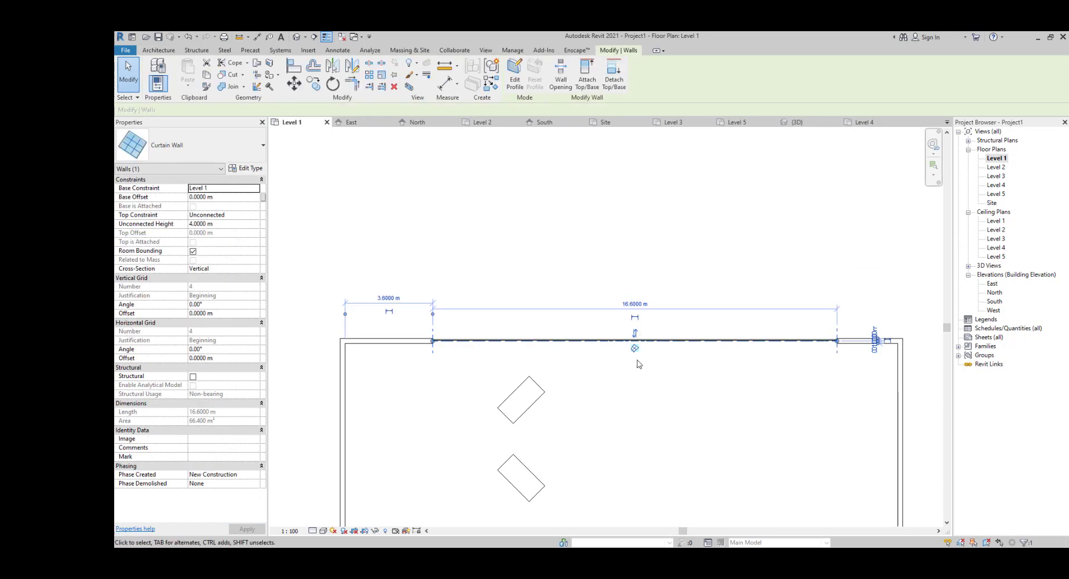
{"action": "key", "text": "Escape"}
{"action": "left_click", "coordinate": [296, 37]}
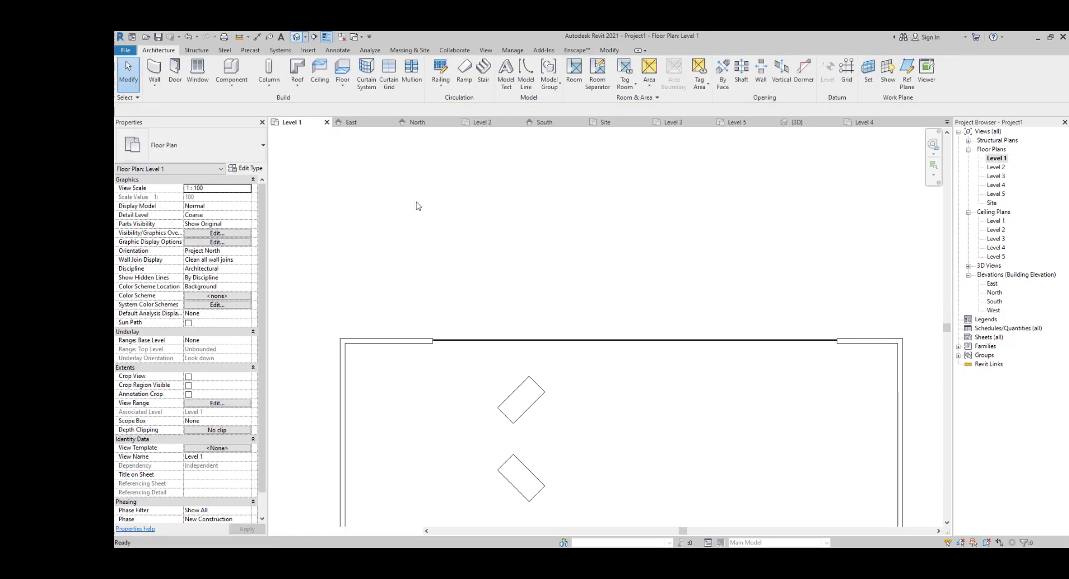
{"action": "scroll", "coordinate": [499, 328], "scroll_direction": "down", "scroll_amount": 2}
{"action": "middle_click_drag", "start_coordinate": [498, 324], "coordinate": [766, 355], "text": "shift"}
{"action": "scroll", "coordinate": [541, 322], "scroll_direction": "up", "scroll_amount": 2}
{"action": "middle_click_drag", "start_coordinate": [539, 322], "coordinate": [599, 326], "text": "shift"}
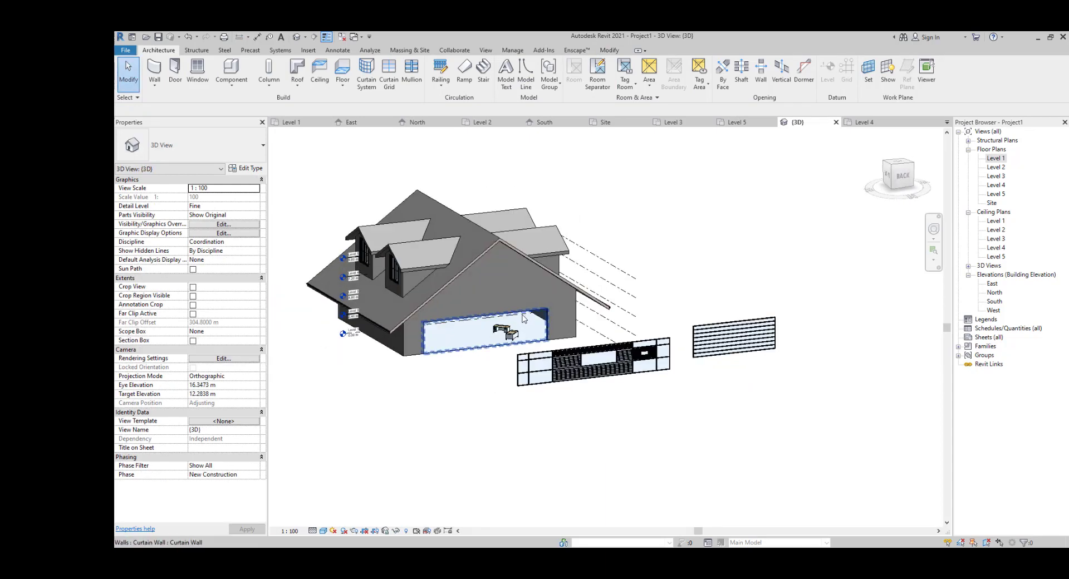
Try to attach the top of the embedded curtain wall to the gable roof
{"action": "left_click", "coordinate": [522, 314]}
{"action": "scroll", "coordinate": [514, 314], "scroll_direction": "up", "scroll_amount": 2}
{"action": "middle_click_drag", "start_coordinate": [513, 314], "coordinate": [523, 393]}
{"action": "left_click", "coordinate": [587, 75]}
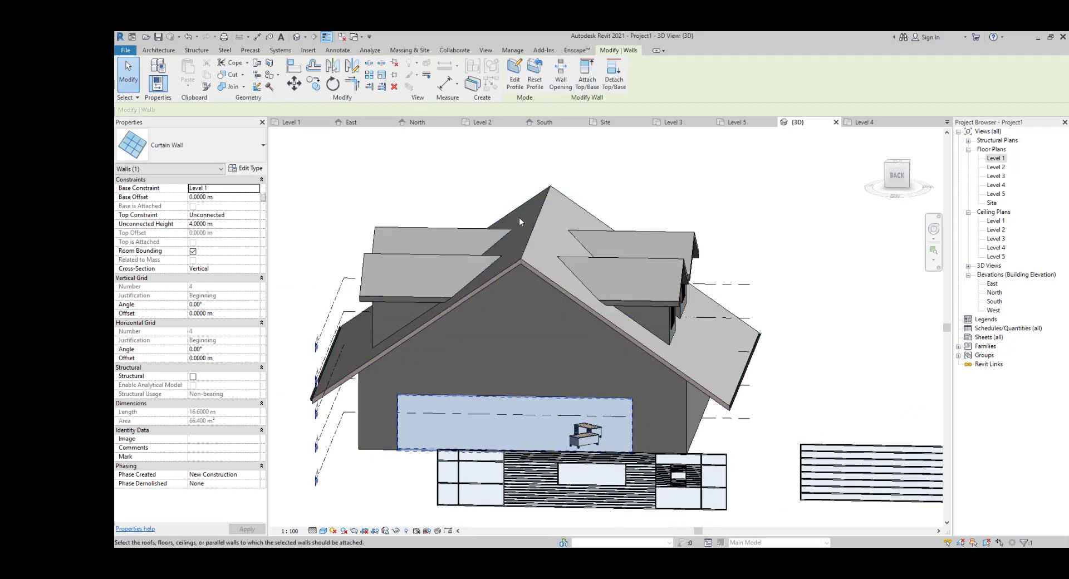
{"action": "left_click", "coordinate": [510, 288]}
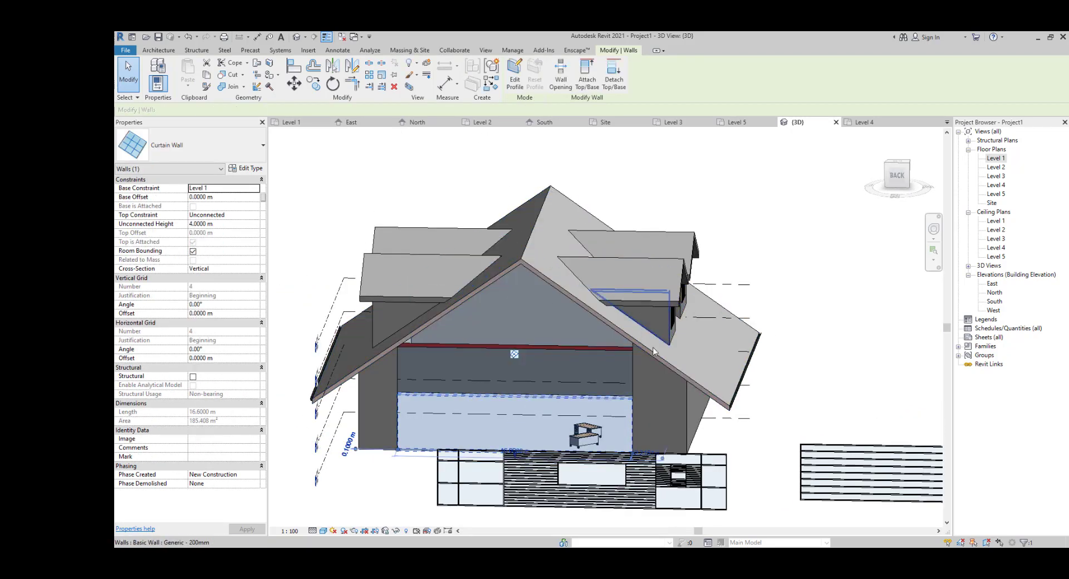
{"action": "key", "text": "Escape"}
{"action": "middle_click_drag", "start_coordinate": [576, 385], "coordinate": [634, 333], "text": "shift"}
{"action": "scroll", "coordinate": [548, 364], "scroll_direction": "up", "scroll_amount": 5}
{"action": "scroll", "coordinate": [635, 335], "scroll_direction": "down", "scroll_amount": 2}
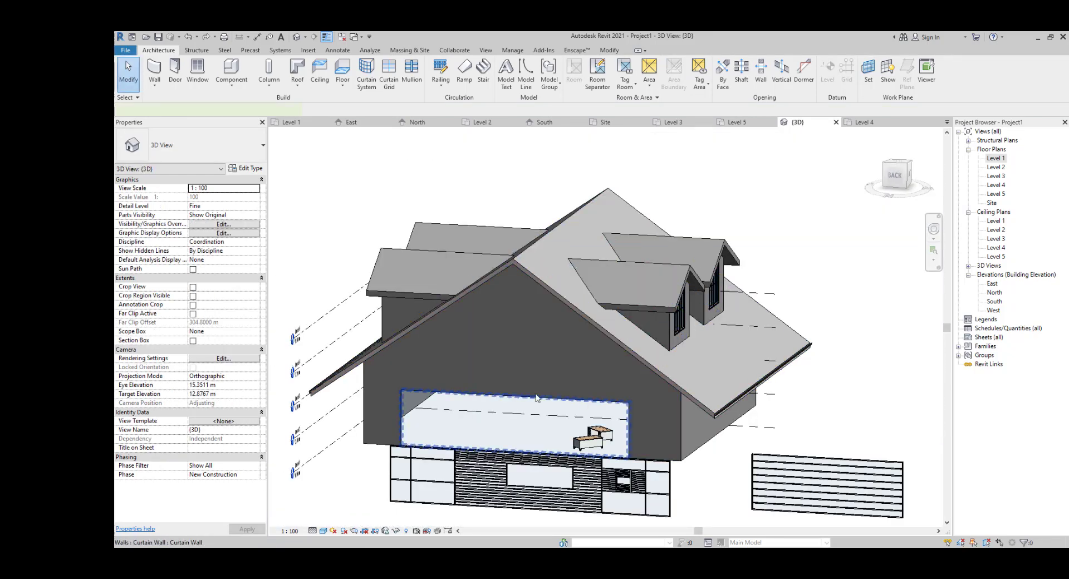
Stretch the top edge of the embedded curtain wall up to a height of about 4.8 m
{"action": "left_click", "coordinate": [582, 406]}
{"action": "left_click_drag", "start_coordinate": [509, 364], "coordinate": [506, 381]}
{"action": "key", "text": "Escape"}
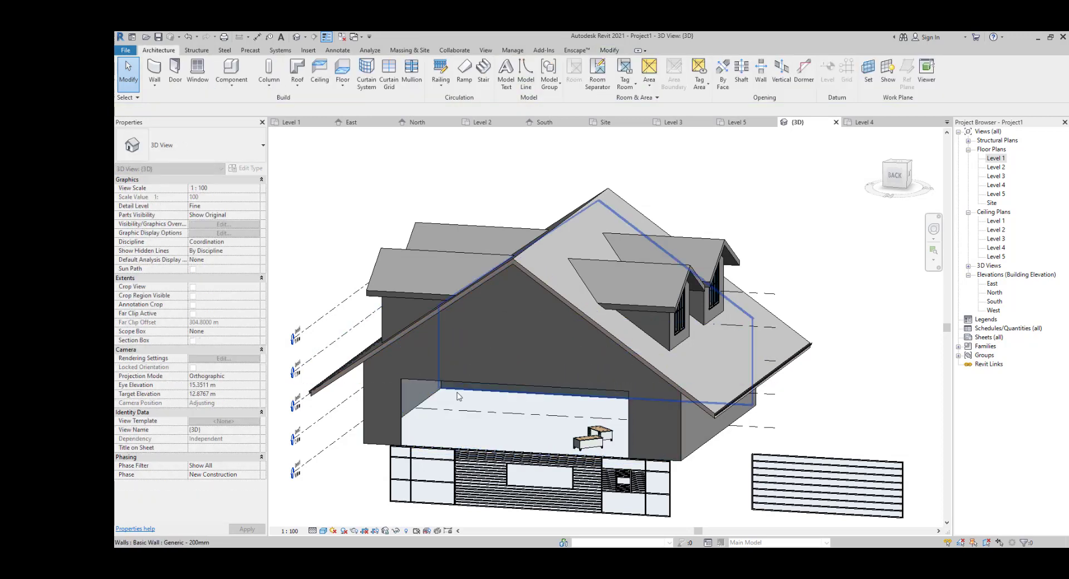
Divide the embedded curtain wall with two horizontal grid lines 1.6 m apart and two vertical ones about 2.5 m and 3.3 m from its ends
{"action": "middle_click_drag", "start_coordinate": [446, 413], "coordinate": [676, 432], "text": "shift"}
{"action": "scroll", "coordinate": [529, 447], "scroll_direction": "up", "scroll_amount": 3}
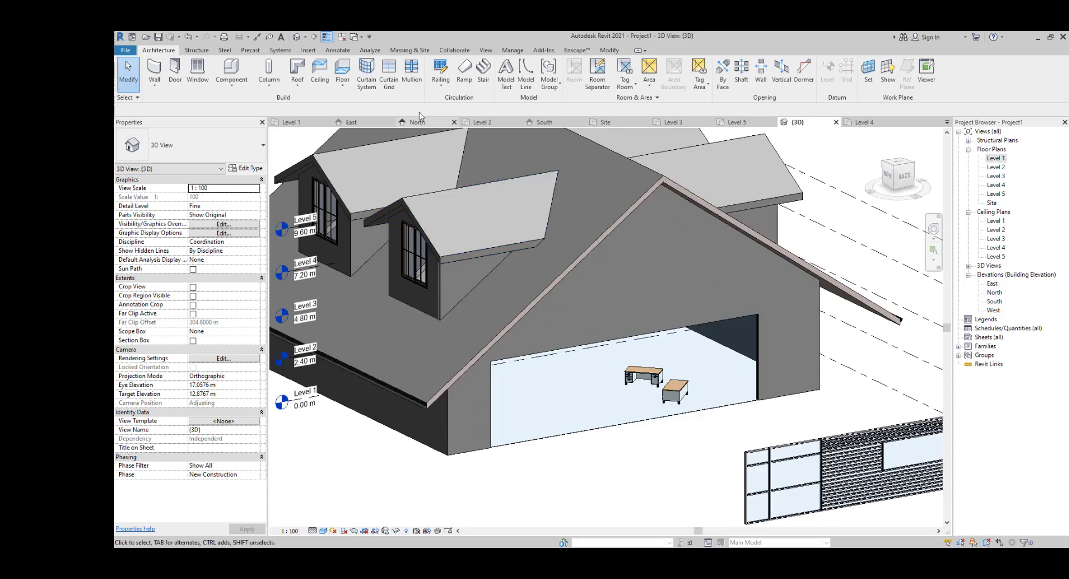
{"action": "left_click", "coordinate": [388, 71]}
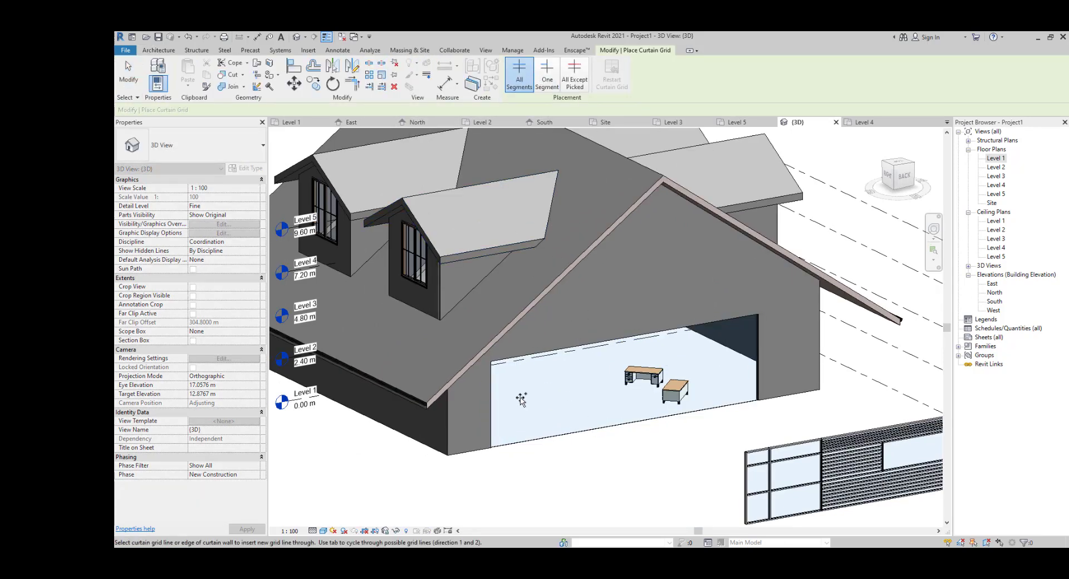
{"action": "left_click", "coordinate": [493, 389]}
{"action": "left_click", "coordinate": [493, 423]}
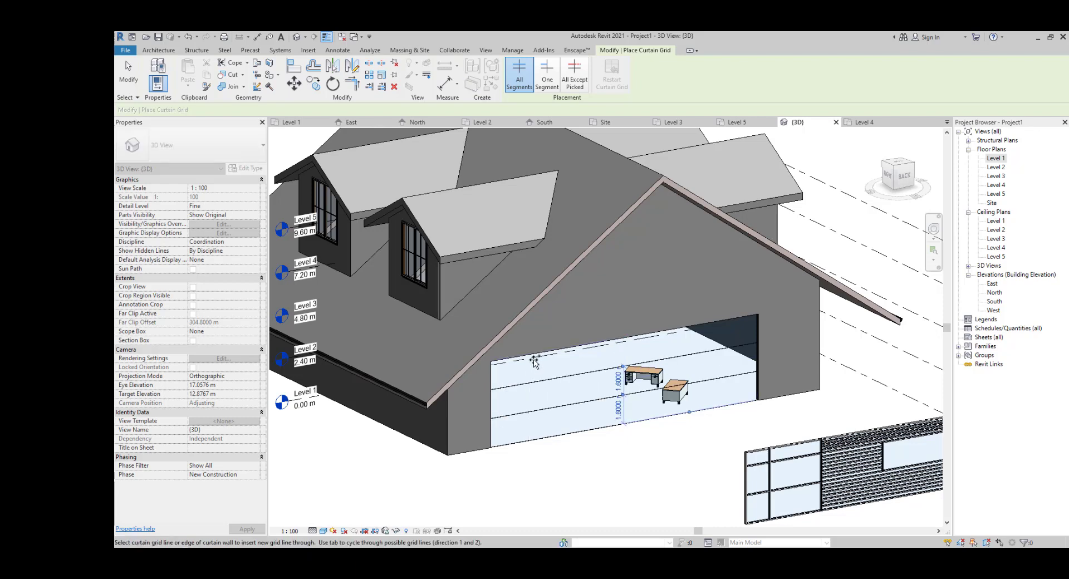
{"action": "left_click", "coordinate": [705, 328]}
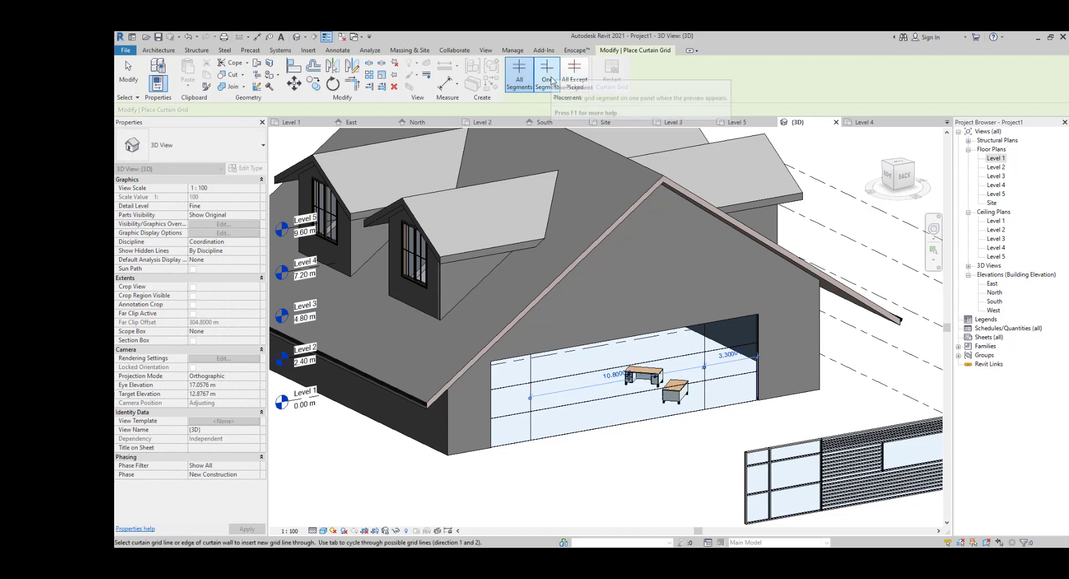
{"action": "scroll", "coordinate": [631, 389], "scroll_direction": "up", "scroll_amount": 3}
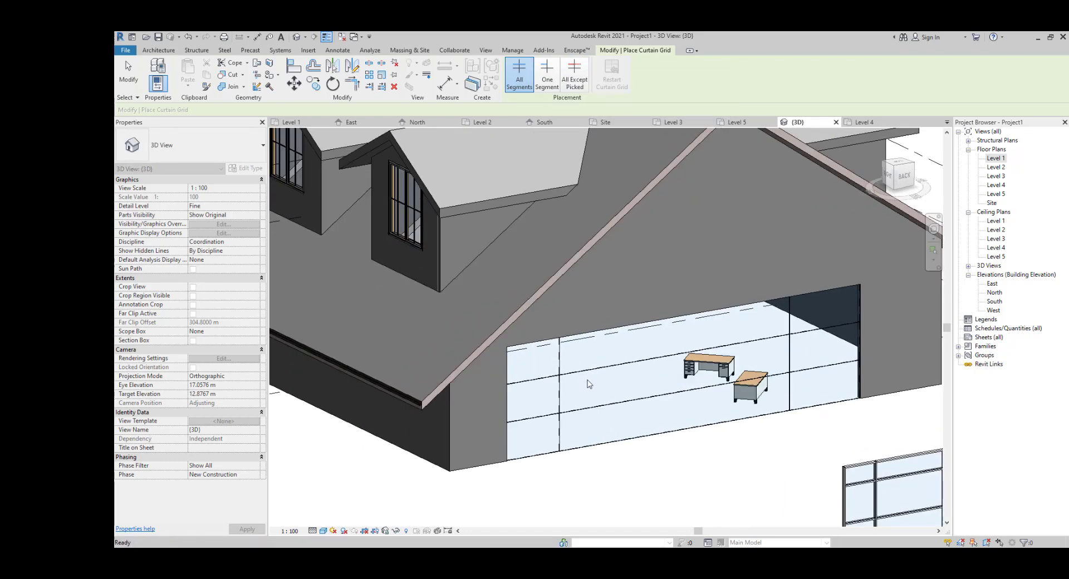
{"action": "key", "text": "Escape"}
Change the upper and lower glazed panels of the wide middle column to the B1 curtain wall type and adjust their horizontal grid number
{"action": "left_click", "coordinate": [585, 372]}
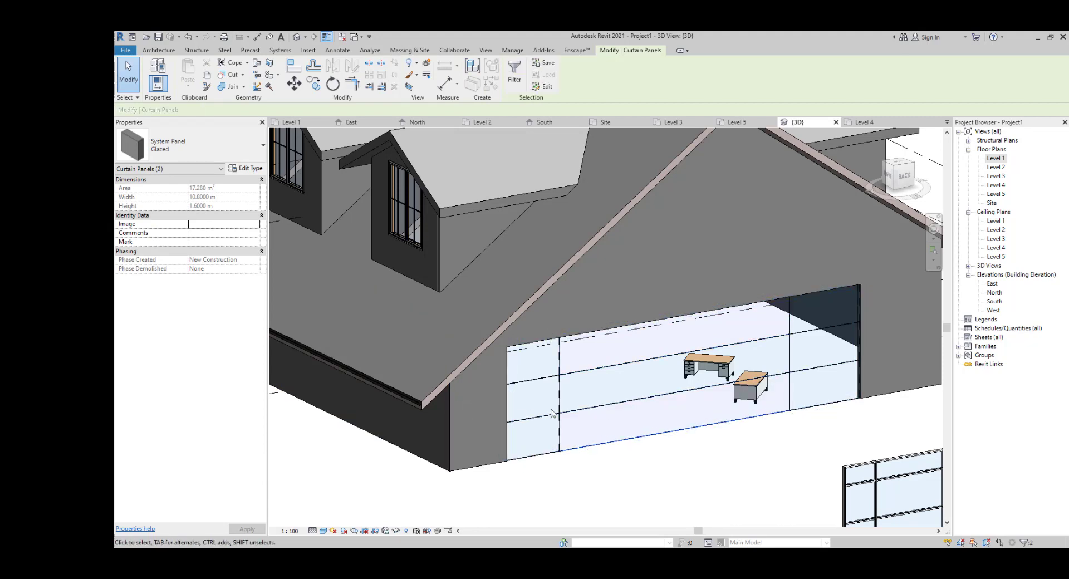
{"action": "left_click", "coordinate": [189, 146]}
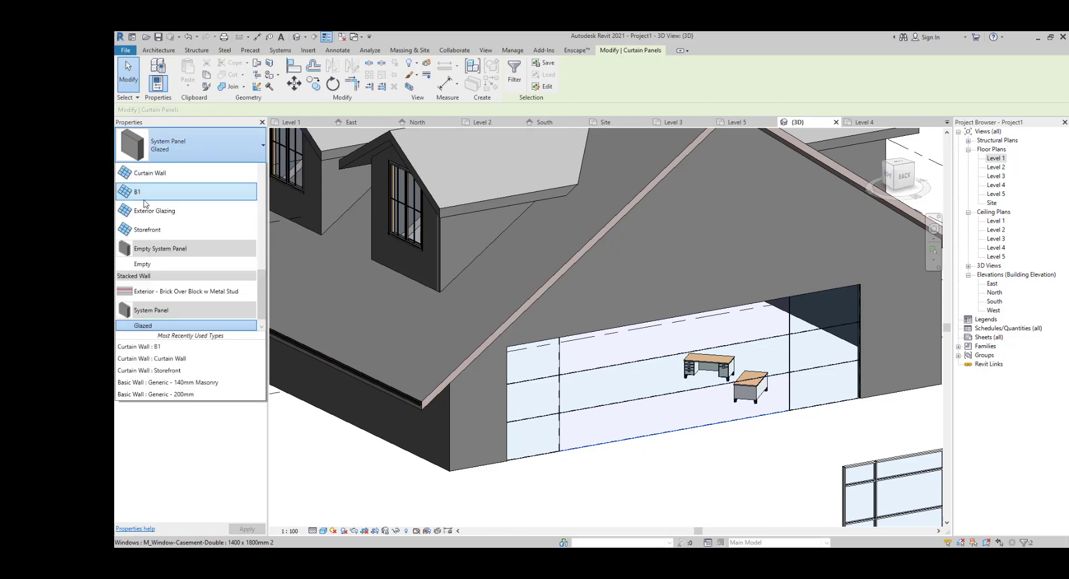
{"action": "left_click", "coordinate": [149, 224]}
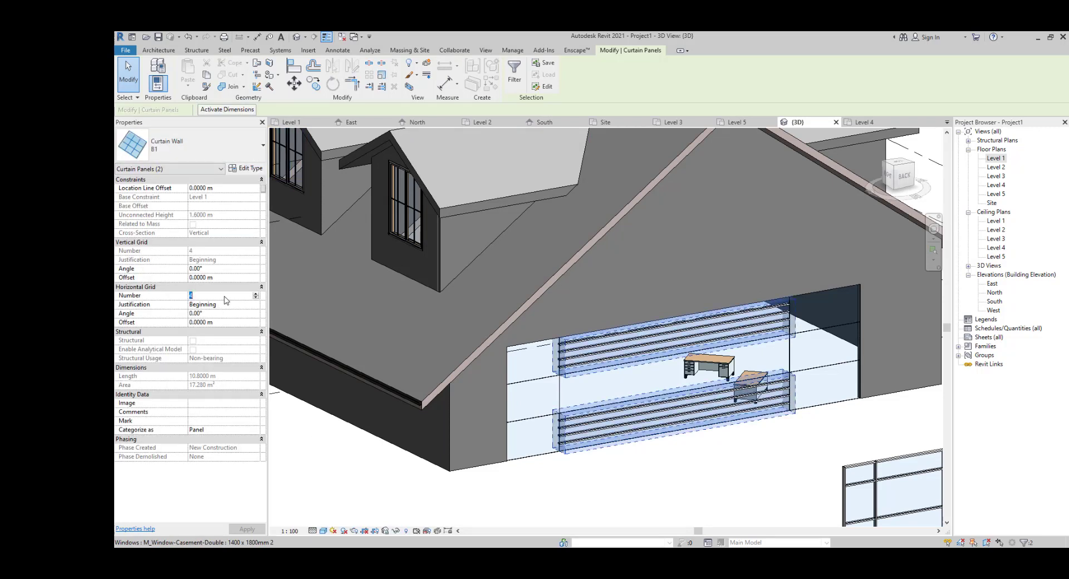
{"action": "left_click", "coordinate": [425, 465]}
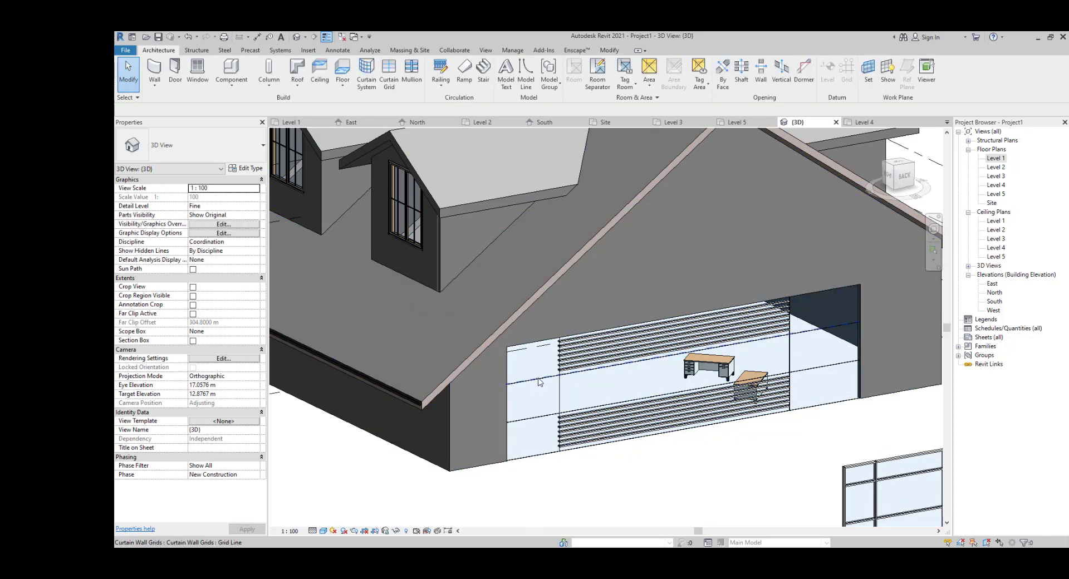
Change all three glazed panels in the narrow 2.5 m wide end column to the B1 curtain wall type
{"action": "key", "text": "Tab"}
{"action": "key", "text": "Tab"}
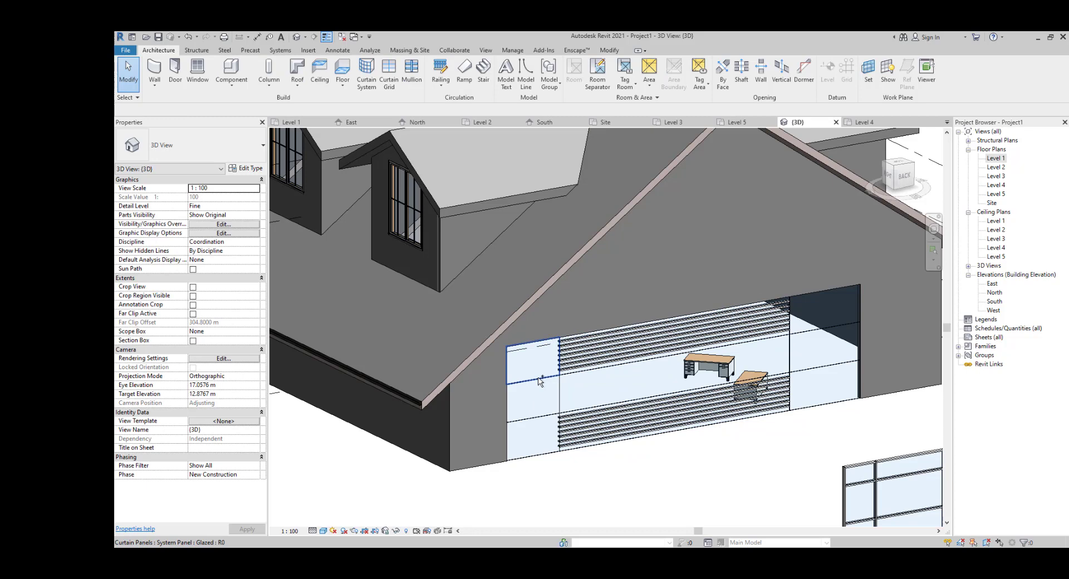
{"action": "left_click", "coordinate": [539, 381]}
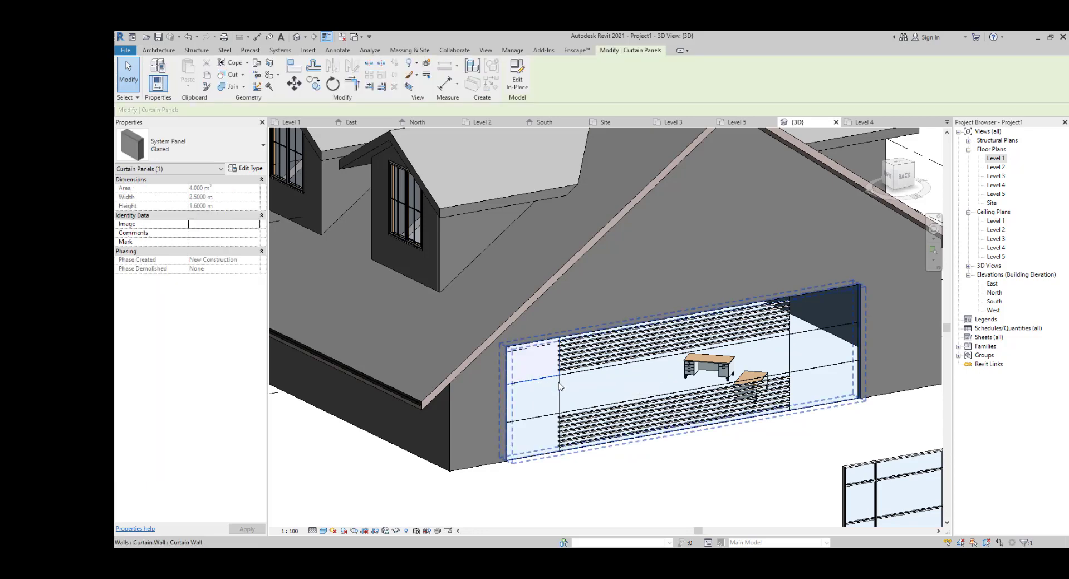
{"action": "left_click", "coordinate": [559, 383], "text": "ctrl"}
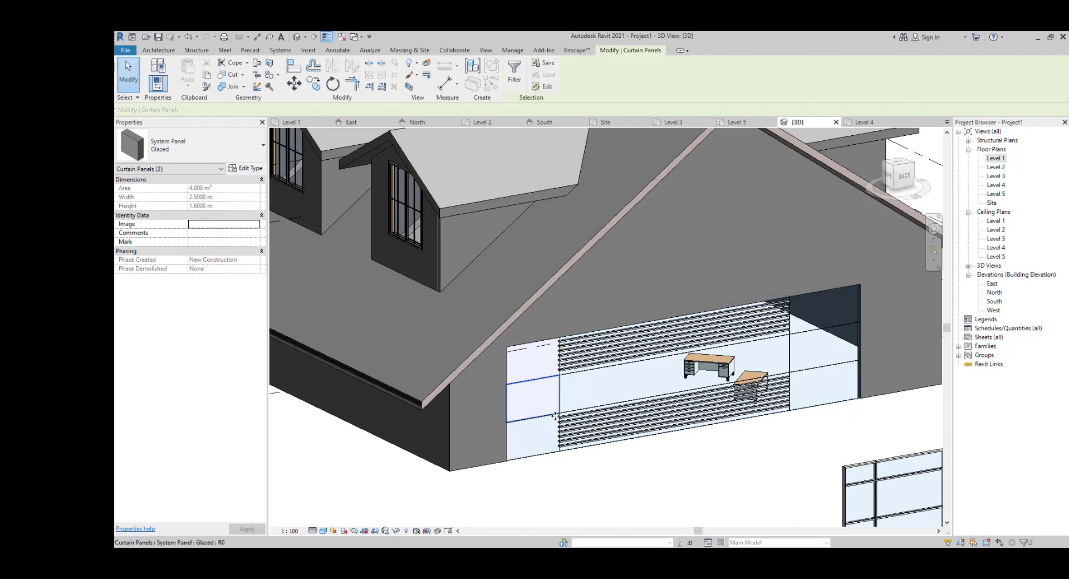
{"action": "key", "text": "Tab"}
{"action": "key", "text": "Tab"}
{"action": "key", "text": "Tab"}
{"action": "left_click", "coordinate": [214, 152]}
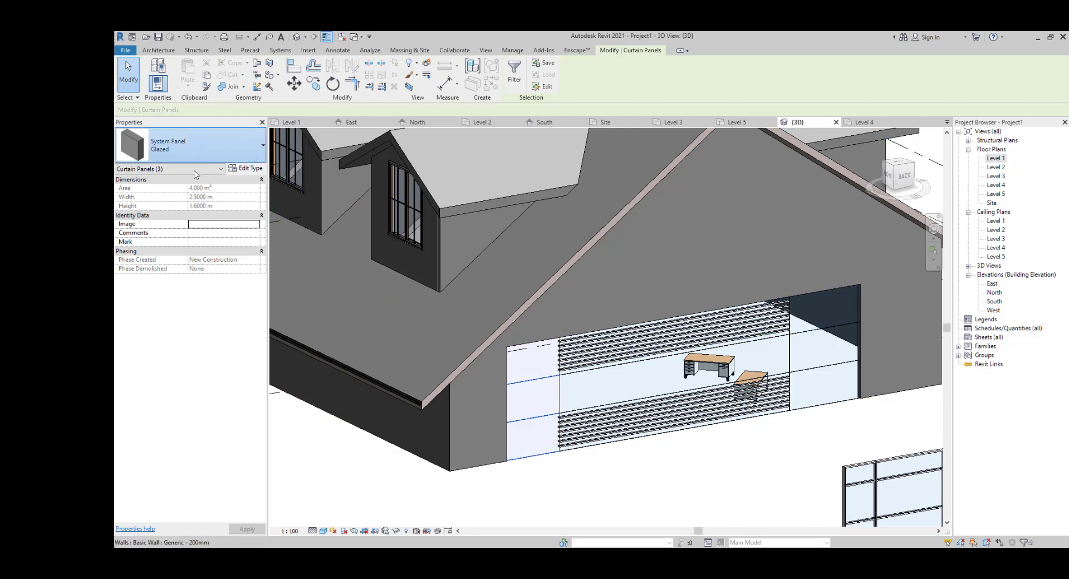
{"action": "left_click", "coordinate": [151, 224]}
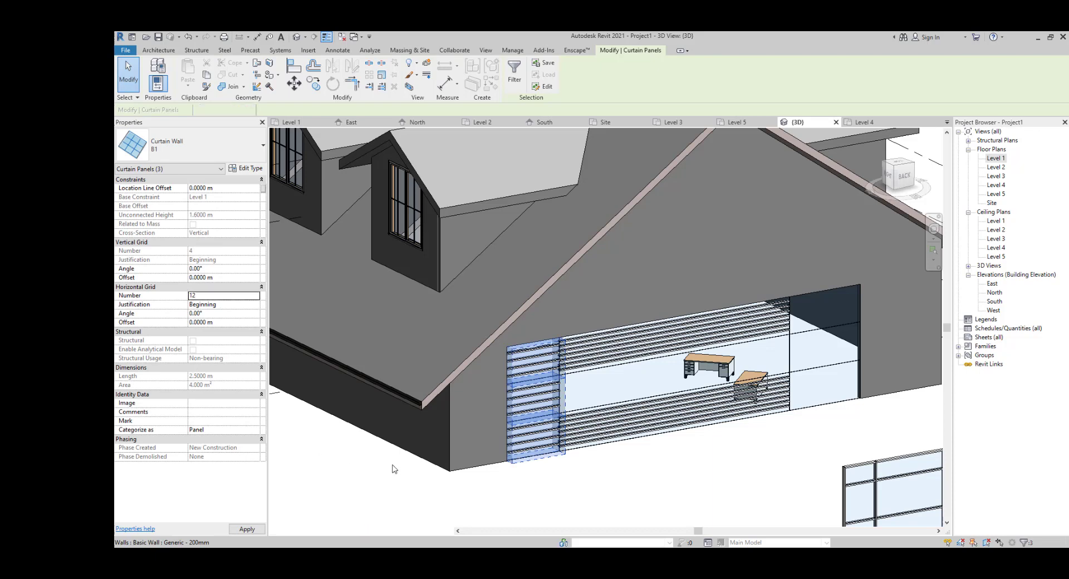
Set the horizontal grid number of the three B1 panels in the 2.5 m wide column to 6
{"action": "left_click", "coordinate": [216, 296]}
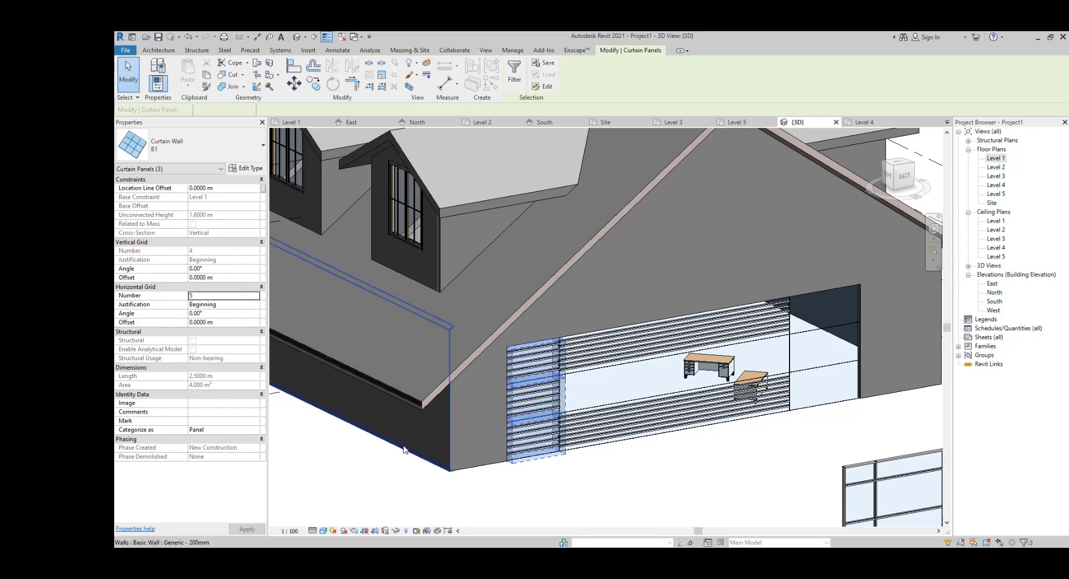
{"action": "left_click", "coordinate": [234, 296]}
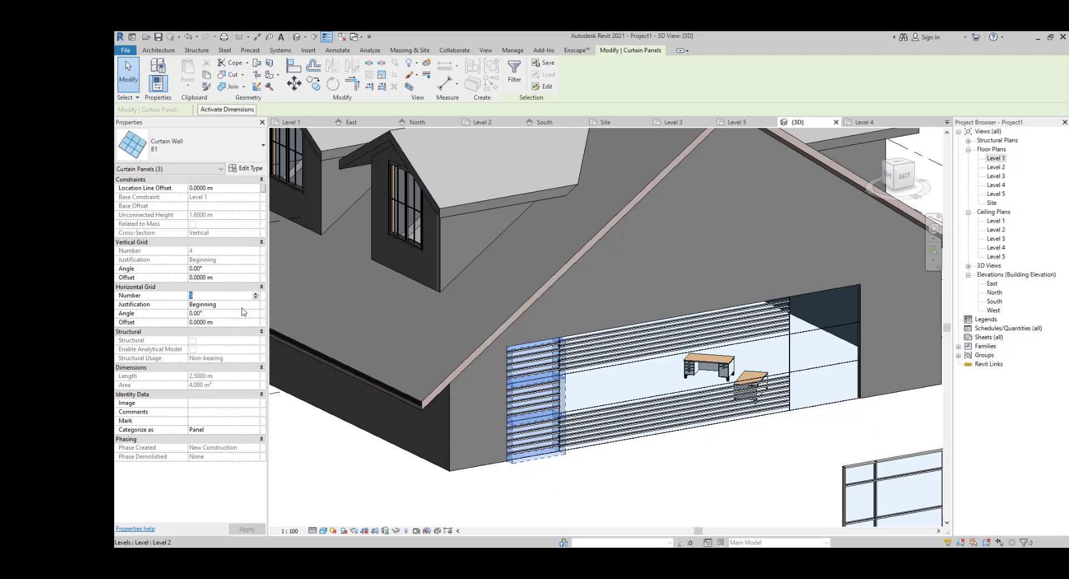
{"action": "type", "text": "6"}
{"action": "key", "text": "Escape"}
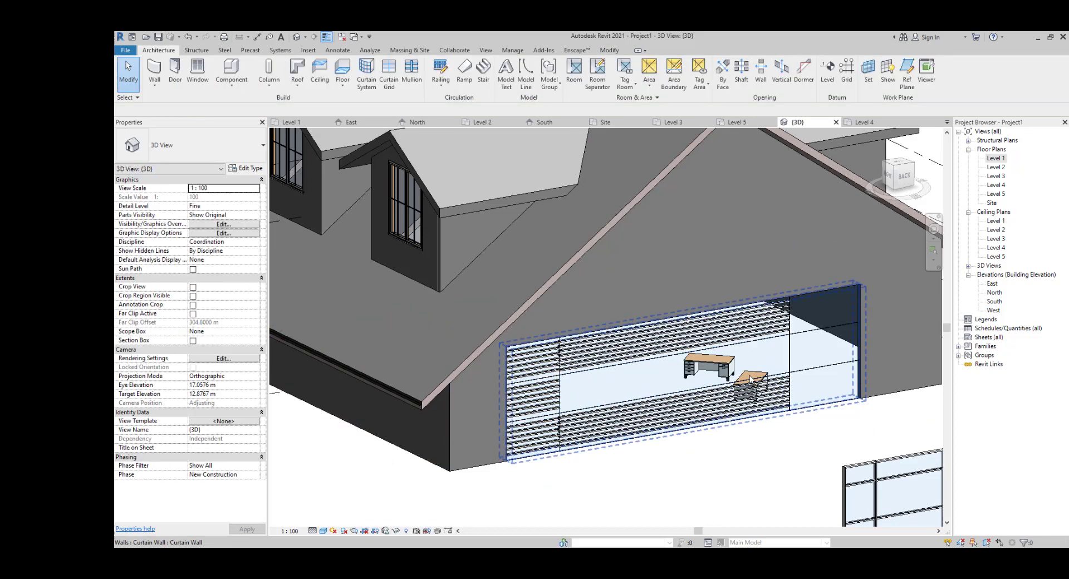
Change the three glazed panels in the 3.3 m wide end column to type B1 with a horizontal grid number of 6
{"action": "left_click", "coordinate": [823, 329]}
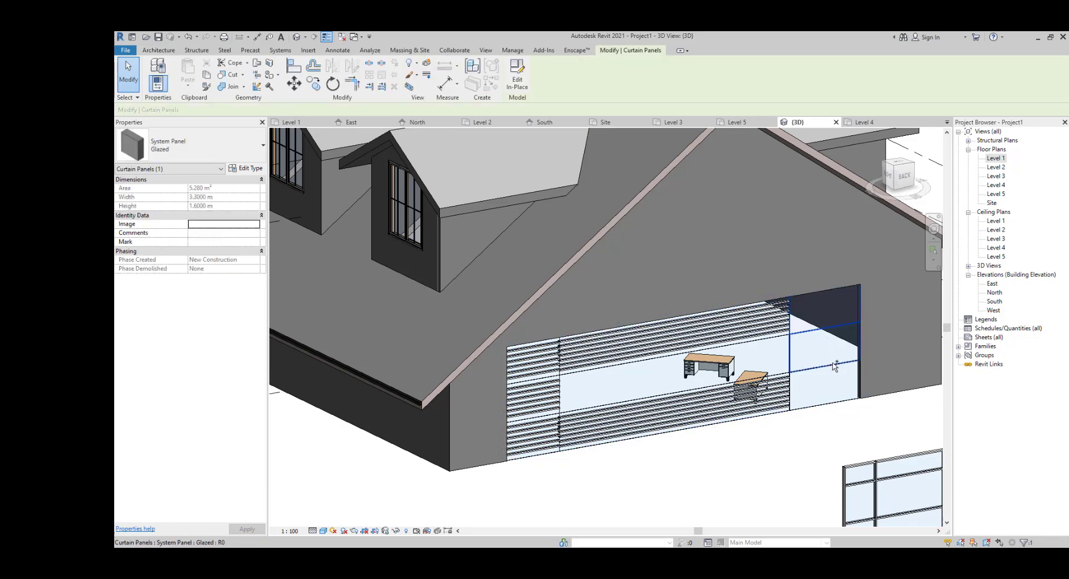
{"action": "left_click", "coordinate": [828, 405], "text": "ctrl"}
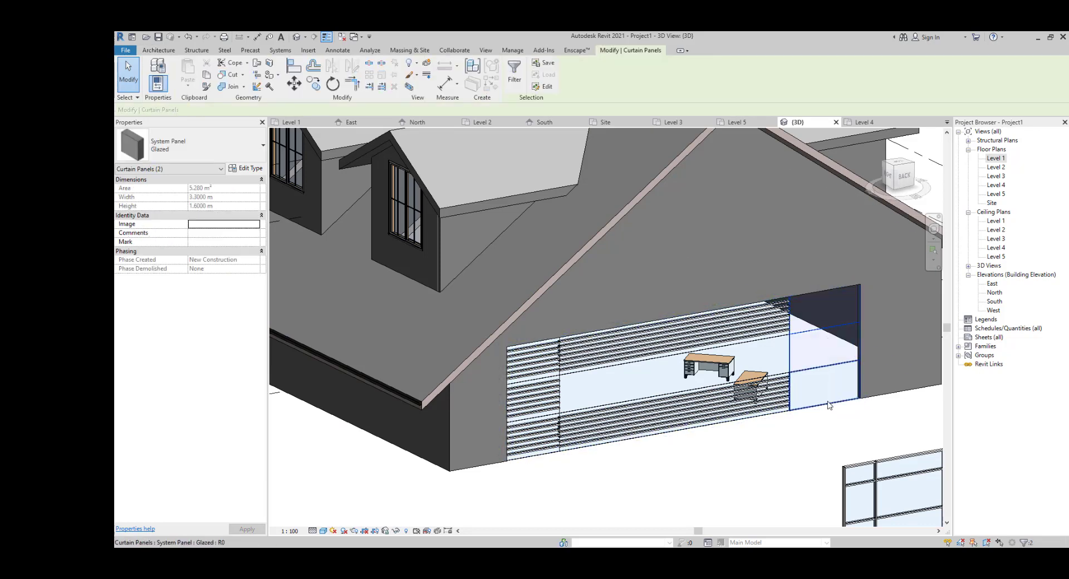
{"action": "left_click", "coordinate": [315, 244], "text": "ctrl"}
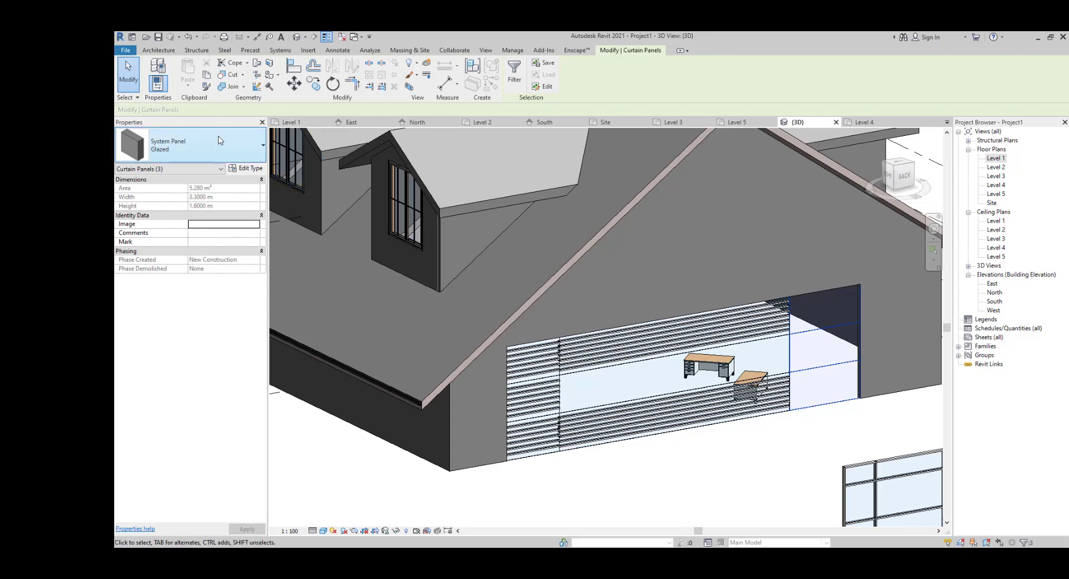
{"action": "left_click", "coordinate": [184, 146]}
{"action": "left_click", "coordinate": [170, 221]}
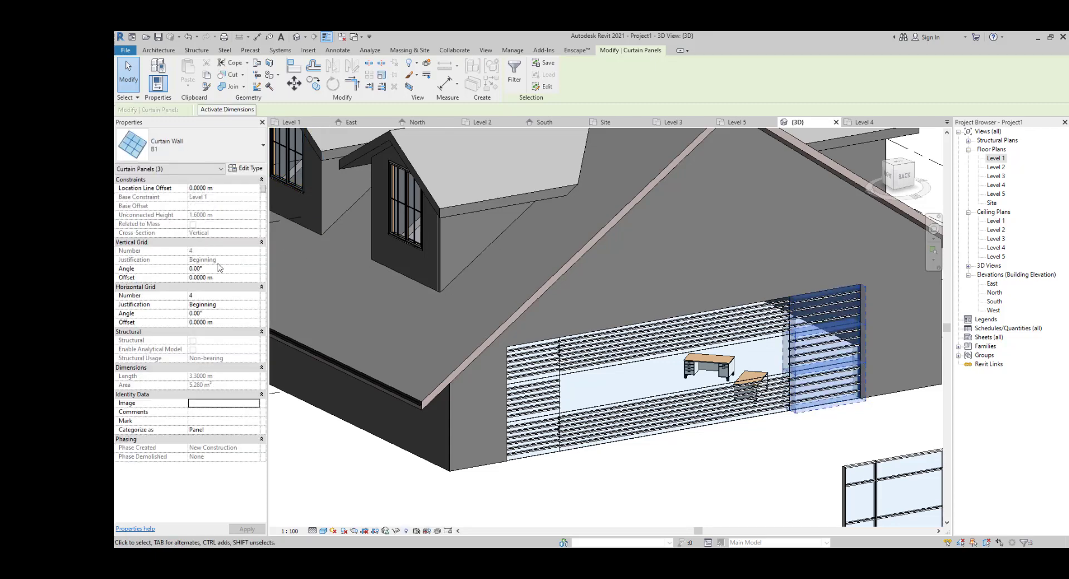
{"action": "left_click", "coordinate": [224, 296]}
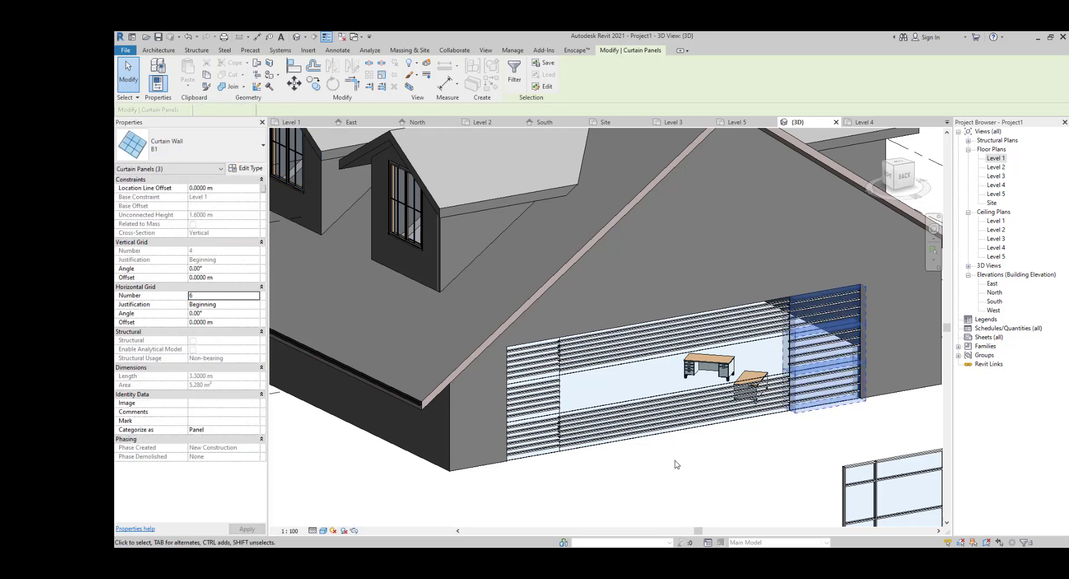
{"action": "left_click", "coordinate": [716, 470]}
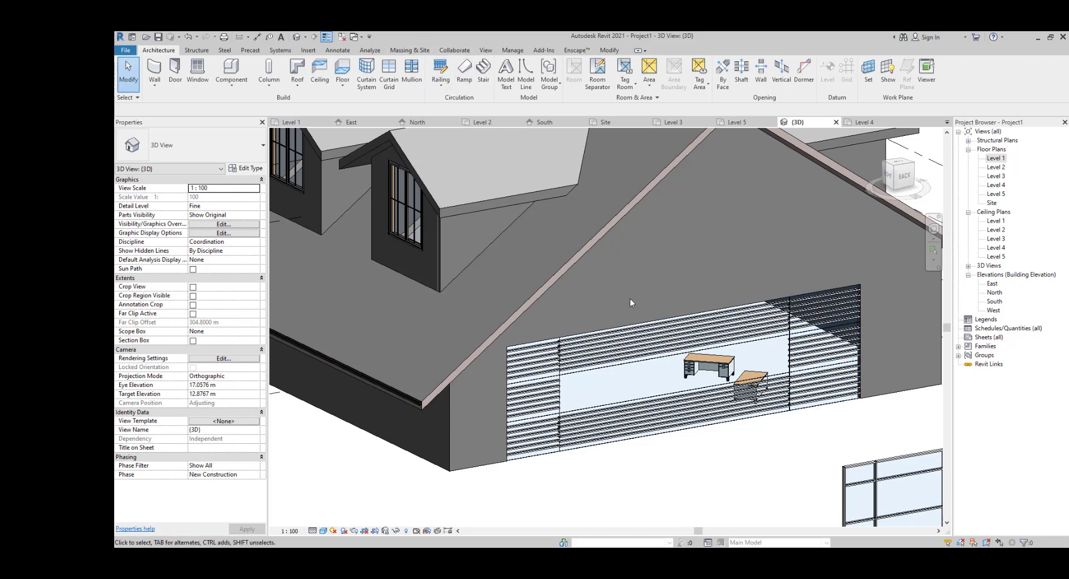
Place 50 x 150mm rectangular mullions on all grid lines of the embedded curtain wall
{"action": "left_click", "coordinate": [412, 77]}
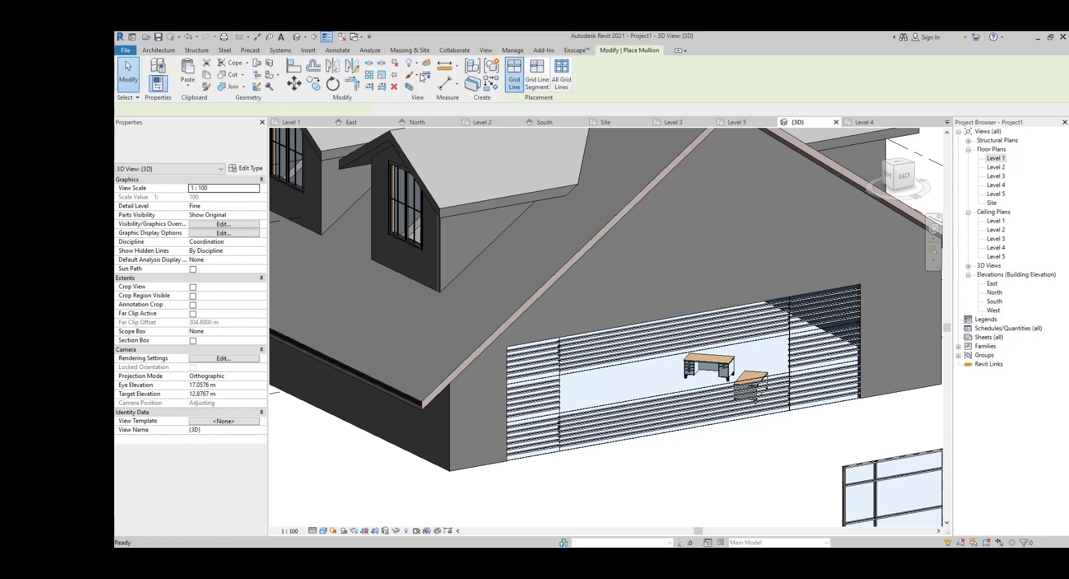
{"action": "left_click", "coordinate": [626, 372]}
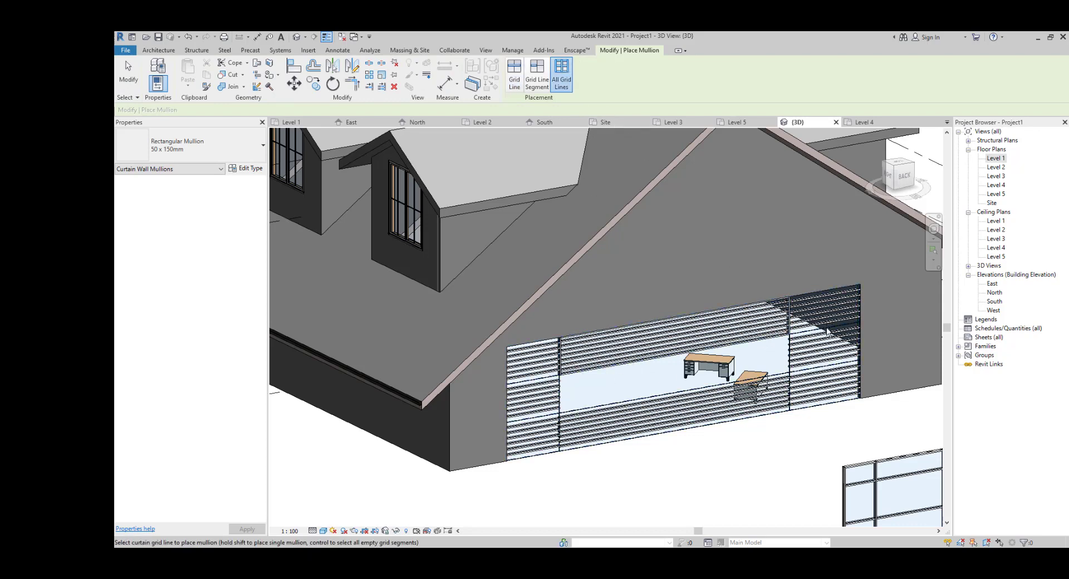
{"action": "scroll", "coordinate": [831, 343], "scroll_direction": "up", "scroll_amount": 4}
{"action": "scroll", "coordinate": [779, 344], "scroll_direction": "up", "scroll_amount": 4}
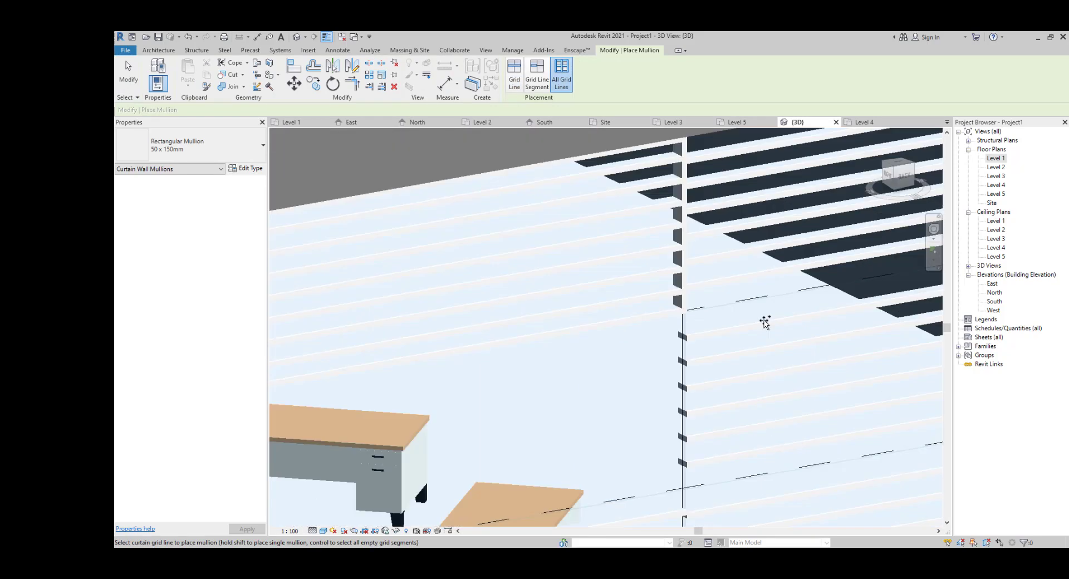
{"action": "left_click", "coordinate": [745, 301]}
{"action": "scroll", "coordinate": [734, 311], "scroll_direction": "down", "scroll_amount": 5}
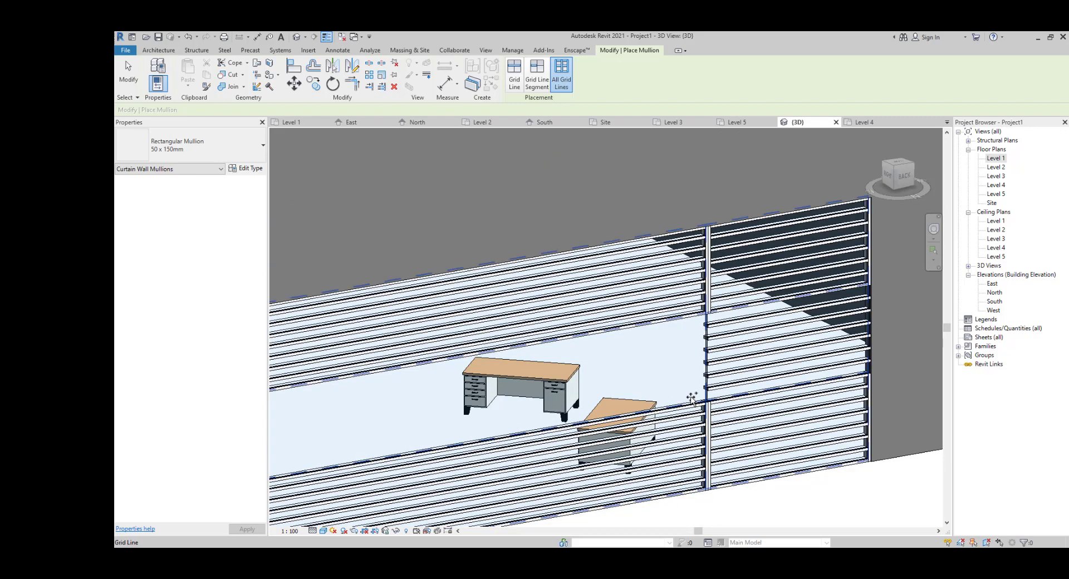
Try to place 50 x 150mm rectangular mullions on all grid lines of the nested B1 panels in the gable's curtain wall
{"action": "scroll", "coordinate": [705, 382], "scroll_direction": "up", "scroll_amount": 3}
{"action": "left_click", "coordinate": [706, 382]}
{"action": "scroll", "coordinate": [699, 384], "scroll_direction": "down", "scroll_amount": 4}
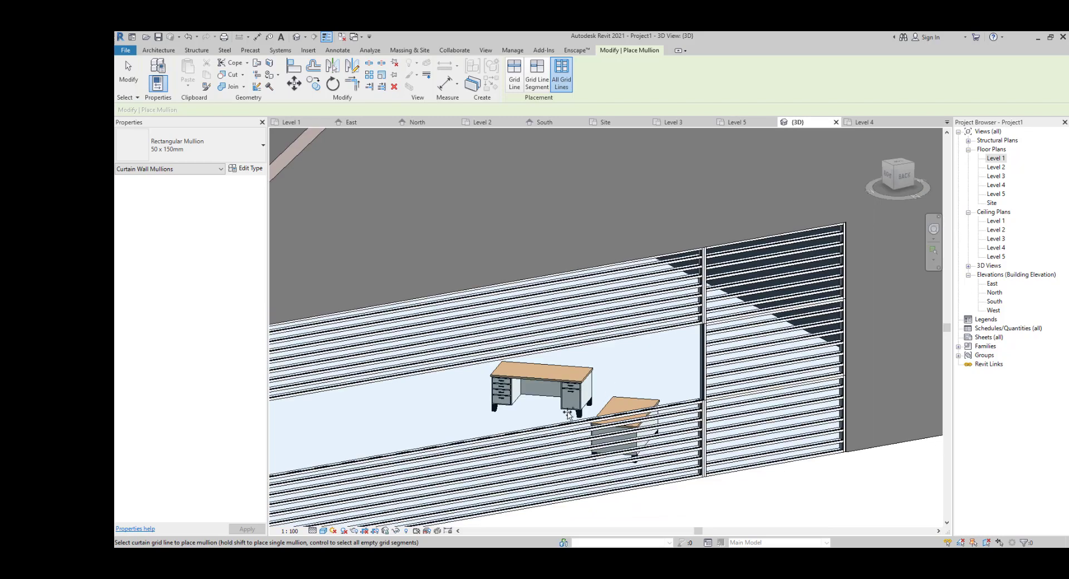
{"action": "middle_click_drag", "start_coordinate": [522, 439], "coordinate": [763, 334]}
{"action": "left_click", "coordinate": [481, 372]}
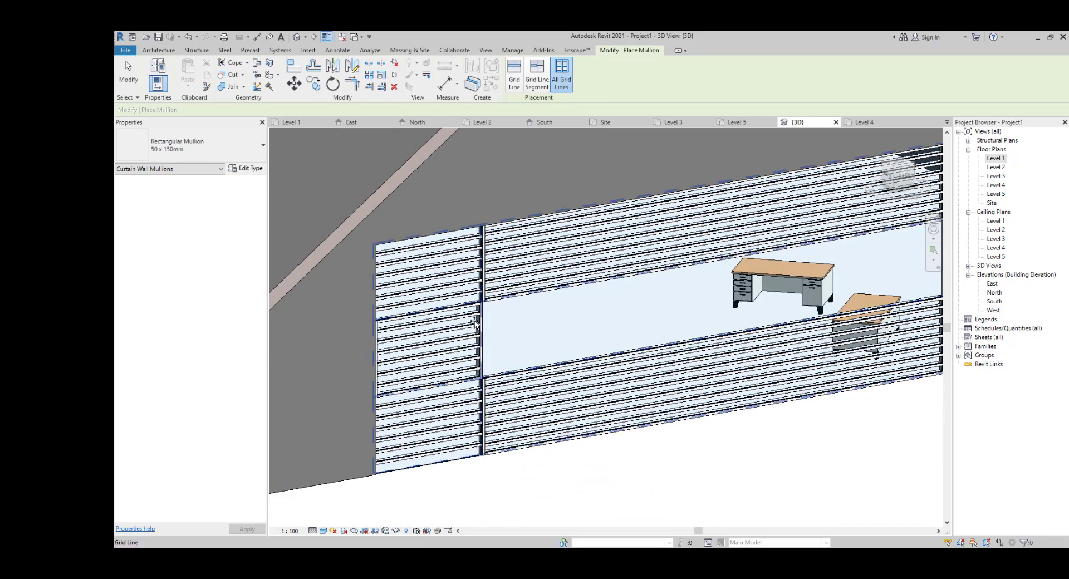
{"action": "scroll", "coordinate": [467, 304], "scroll_direction": "up", "scroll_amount": 2}
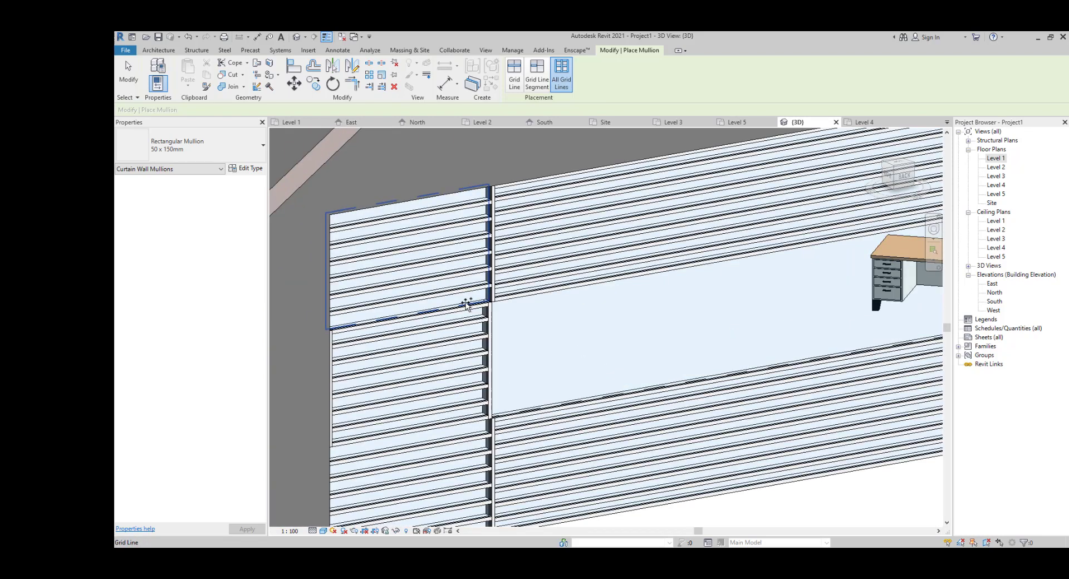
{"action": "left_click", "coordinate": [509, 415]}
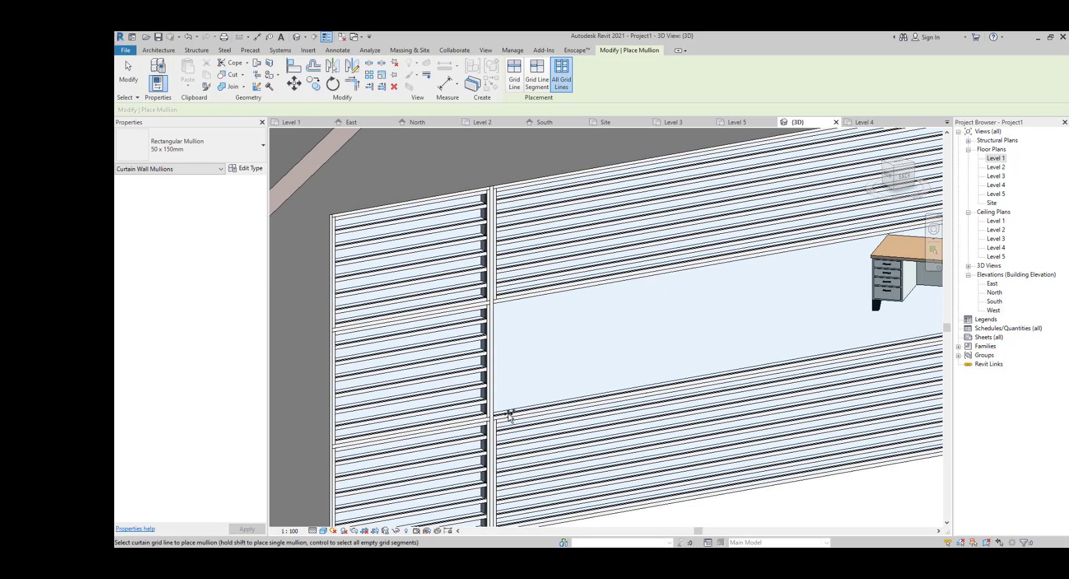
{"action": "scroll", "coordinate": [592, 376], "scroll_direction": "down", "scroll_amount": 3}
{"action": "key", "text": "Escape"}
{"action": "key", "text": "Escape"}
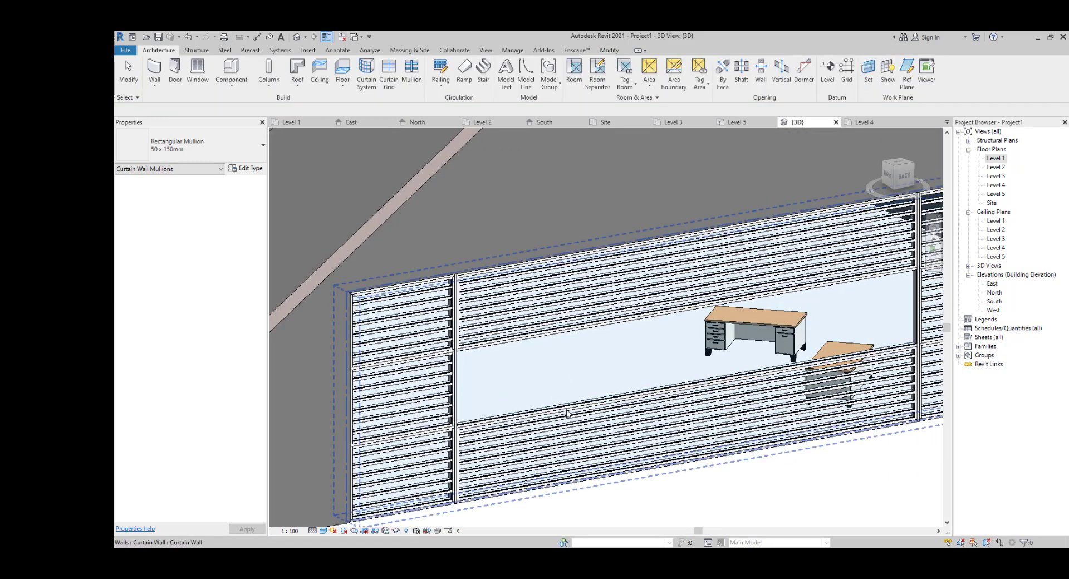
Place 50 x 150mm rectangular mullions on all grid lines of the plain glazed curtain wall embedded in the gable wall
{"action": "scroll", "coordinate": [572, 410], "scroll_direction": "down", "scroll_amount": 5}
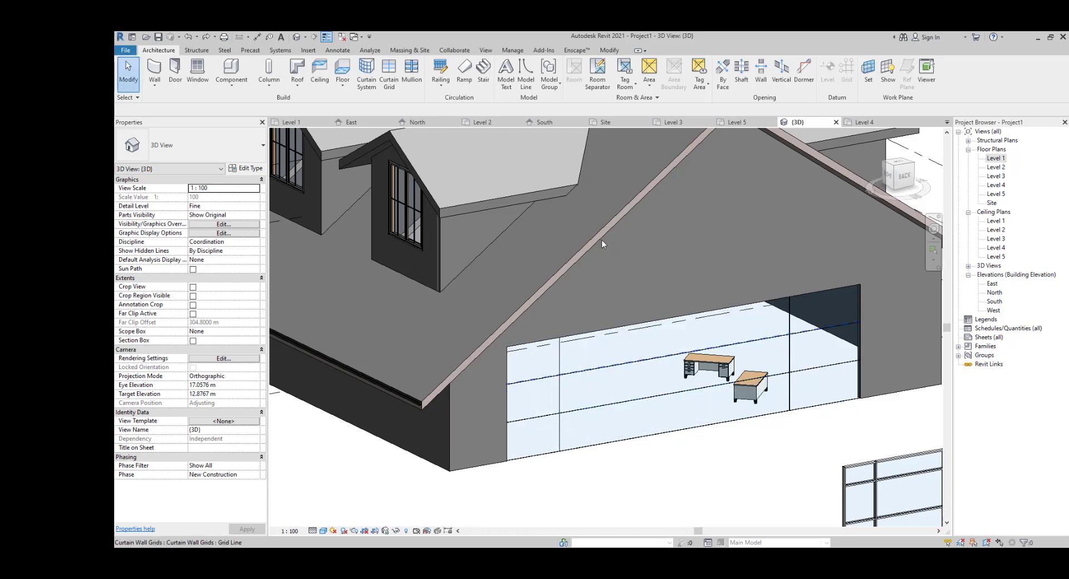
{"action": "left_click", "coordinate": [412, 70]}
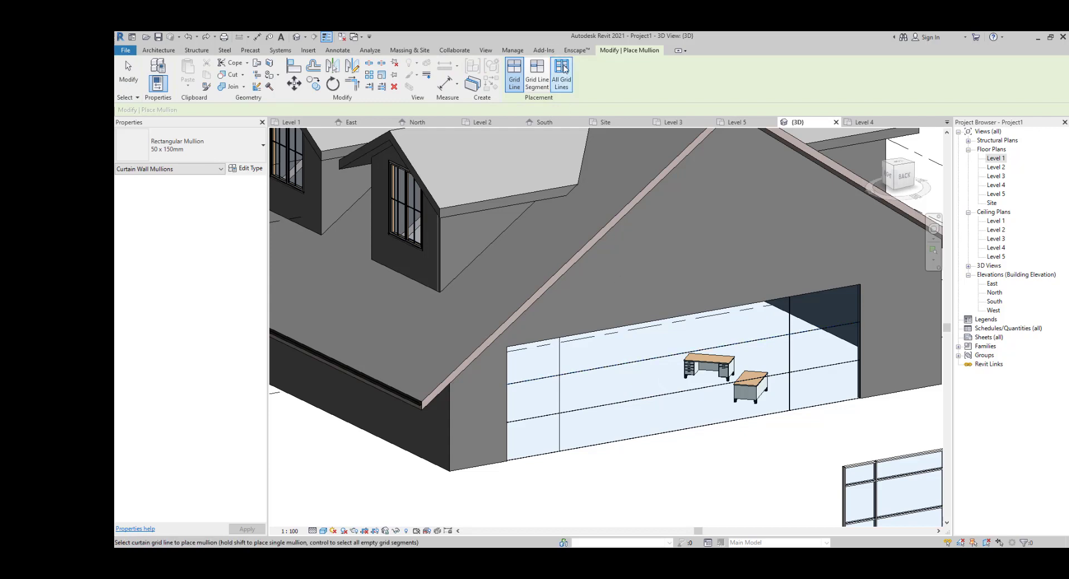
{"action": "left_click", "coordinate": [607, 369]}
{"action": "scroll", "coordinate": [662, 379], "scroll_direction": "up", "scroll_amount": 3}
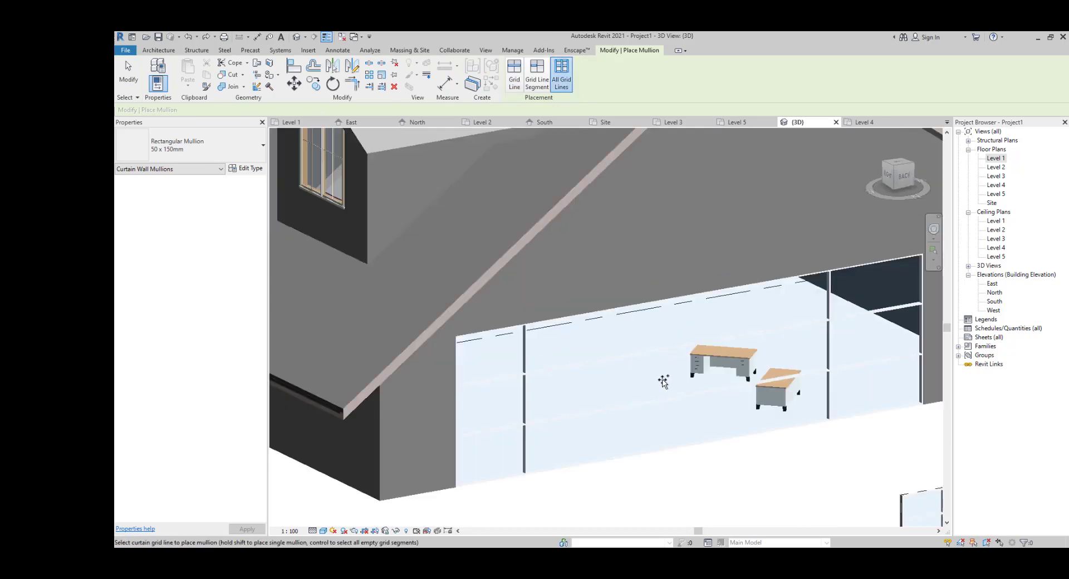
{"action": "key", "text": "Escape"}
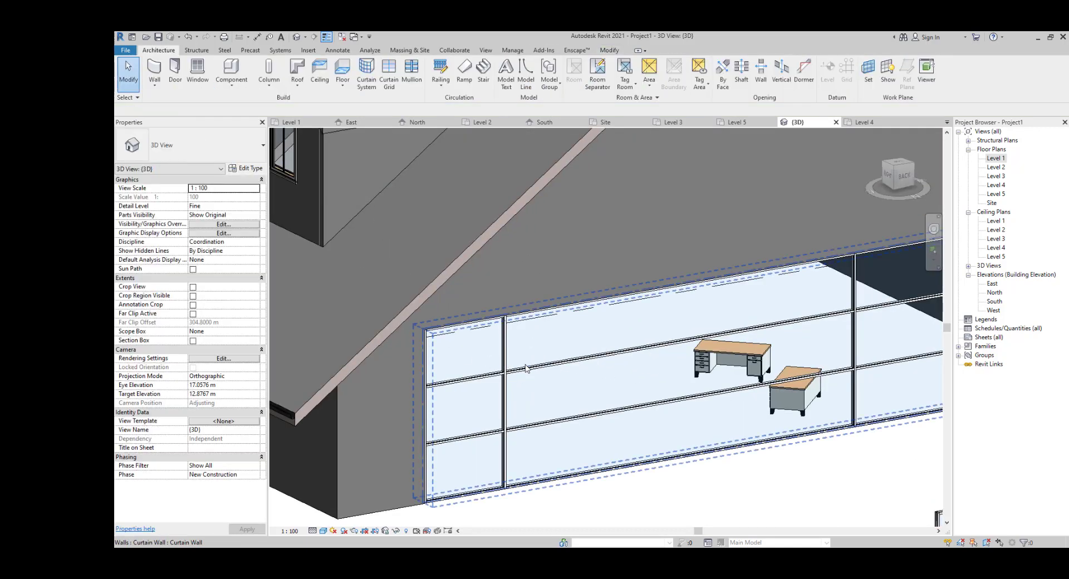
Change the upper and lower glazed panels of the wide central column to type B1 and increase their horizontal grid number
{"action": "left_click", "coordinate": [526, 368]}
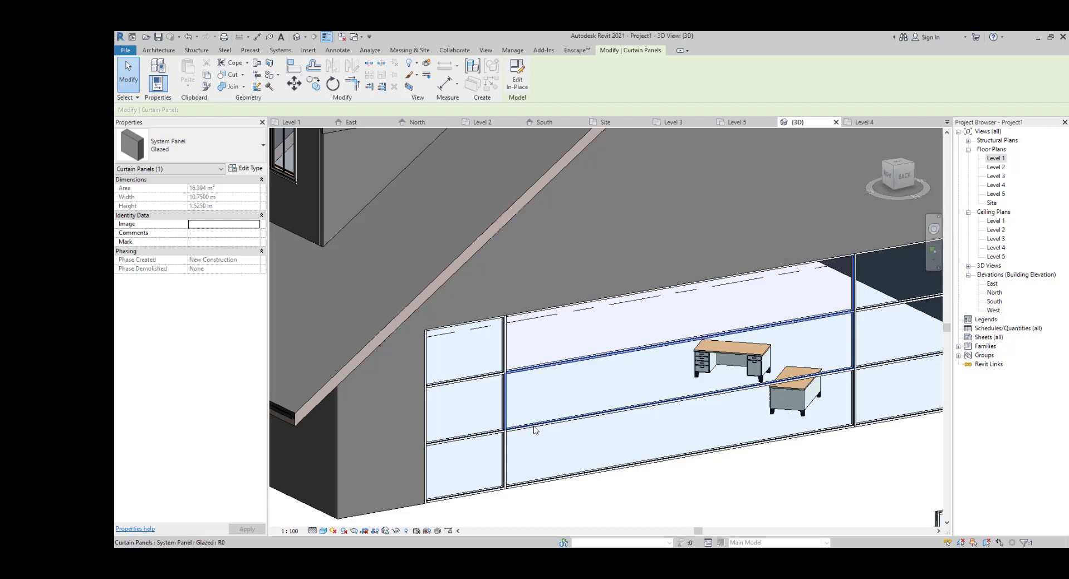
{"action": "key", "text": "Tab"}
{"action": "key", "text": "Tab"}
{"action": "key", "text": "Tab"}
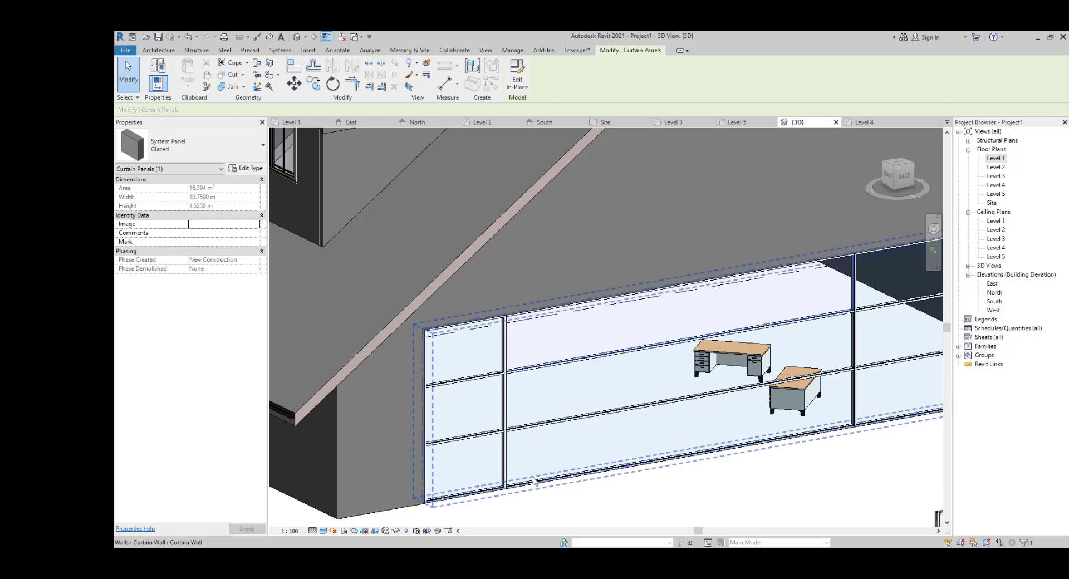
{"action": "key", "text": "Tab"}
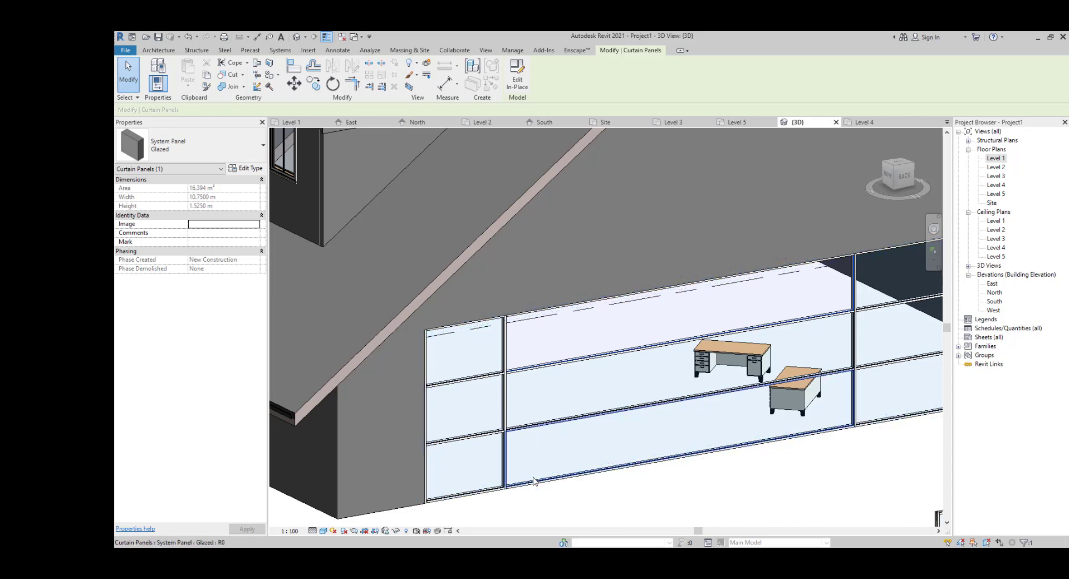
{"action": "left_click", "coordinate": [534, 481], "text": "ctrl"}
{"action": "left_click", "coordinate": [190, 145]}
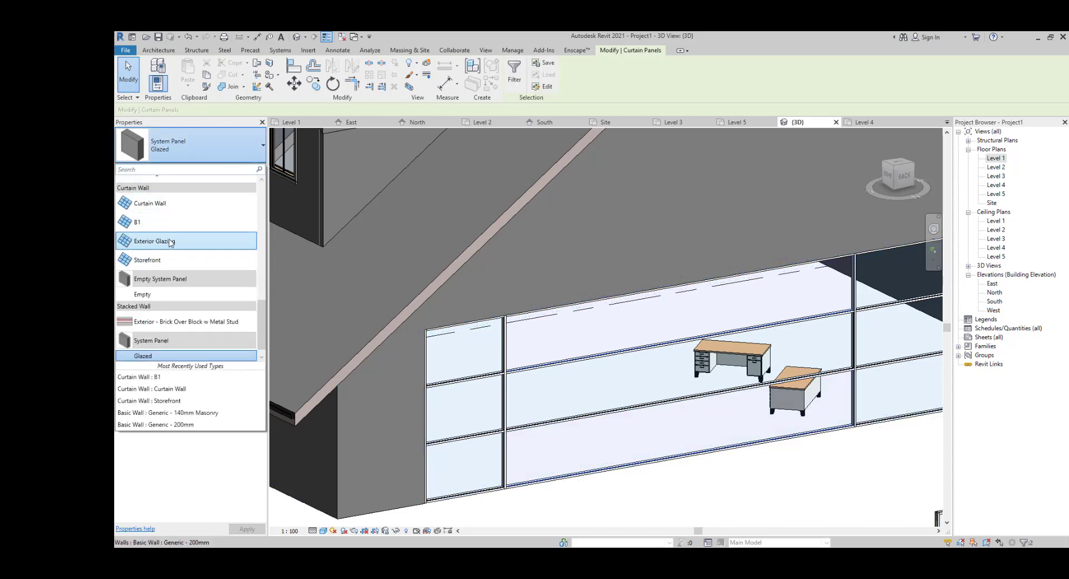
{"action": "left_click", "coordinate": [148, 222]}
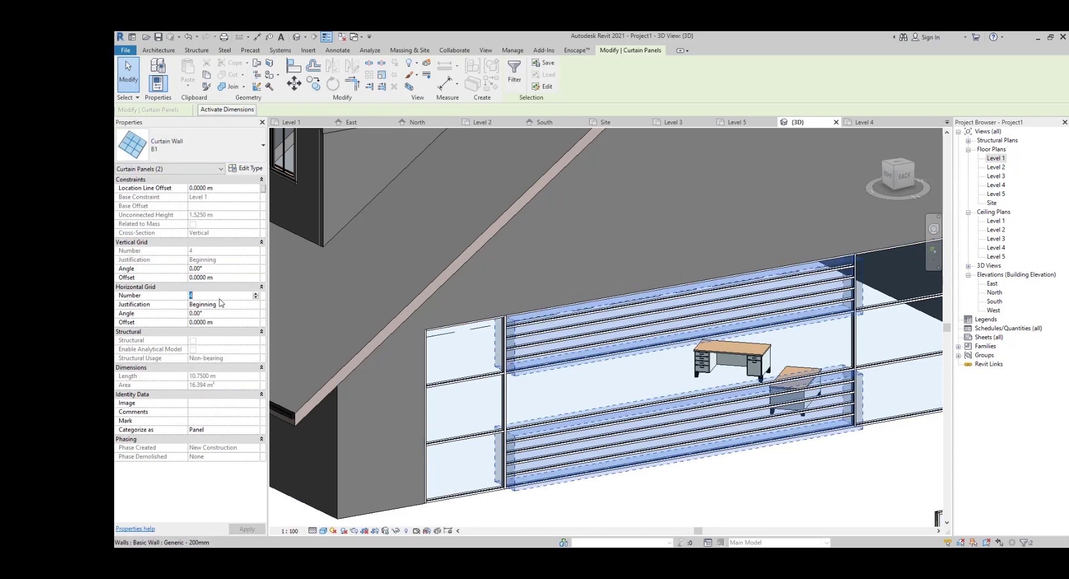
{"action": "left_click", "coordinate": [706, 492]}
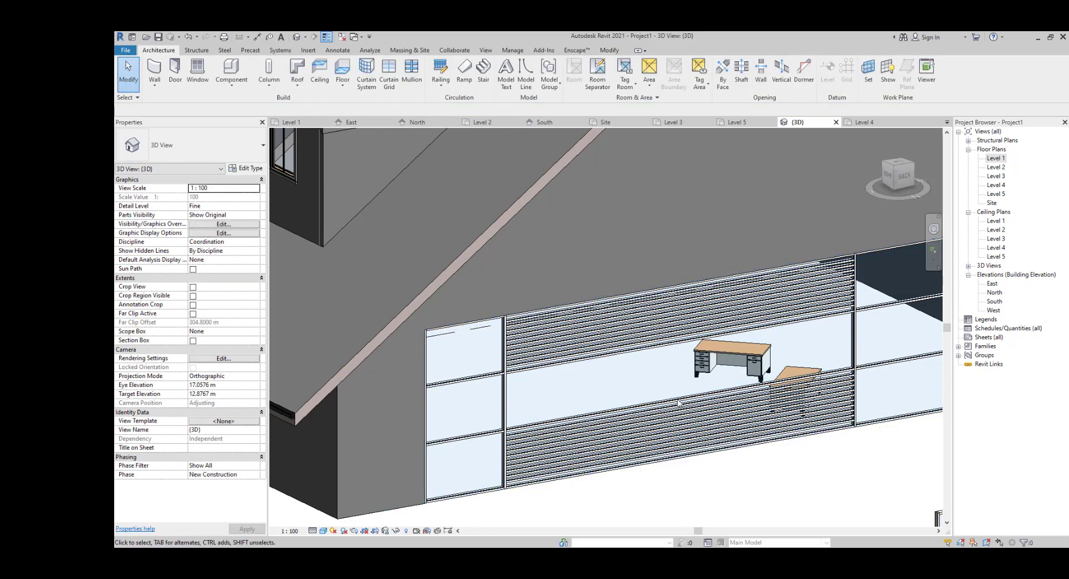
Change the middle-row glazed panels in both end columns to type B1 with a horizontal grid number of 8
{"action": "scroll", "coordinate": [714, 396], "scroll_direction": "down", "scroll_amount": 1}
{"action": "middle_click_drag", "start_coordinate": [776, 382], "coordinate": [597, 389], "text": "shift"}
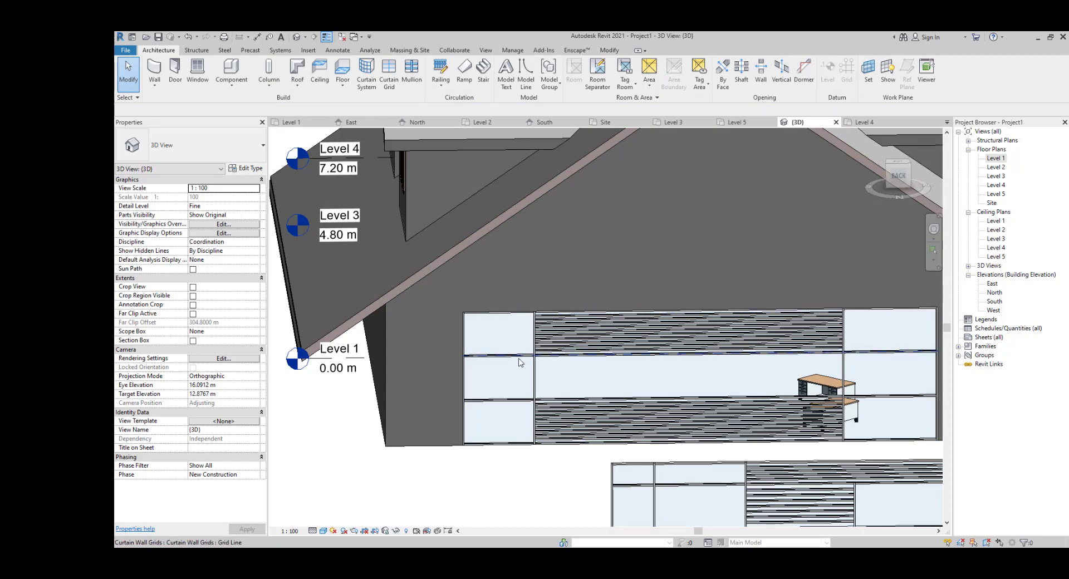
{"action": "left_click", "coordinate": [517, 359]}
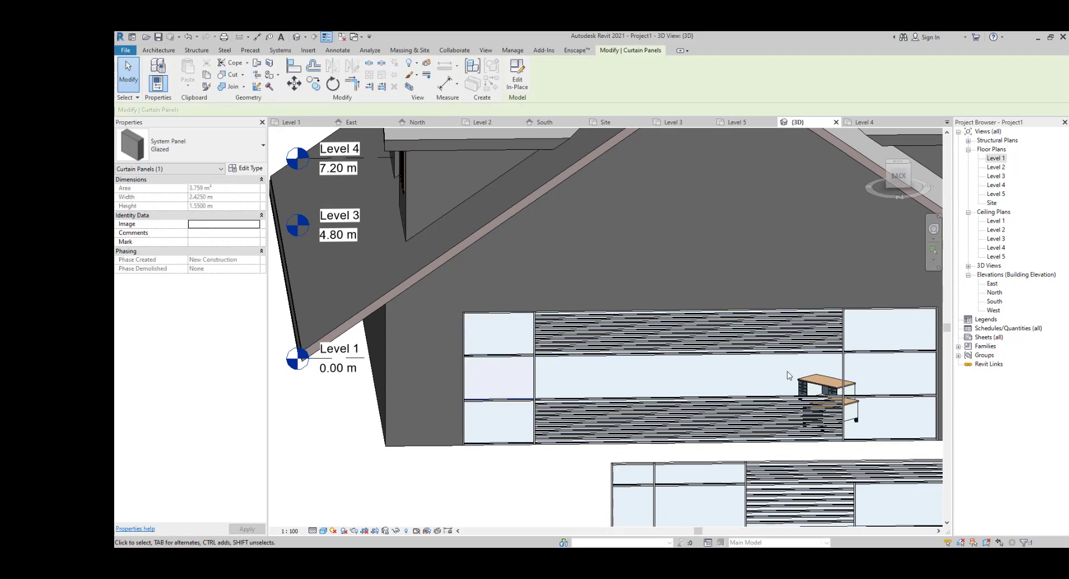
{"action": "left_click", "coordinate": [866, 357], "text": "ctrl"}
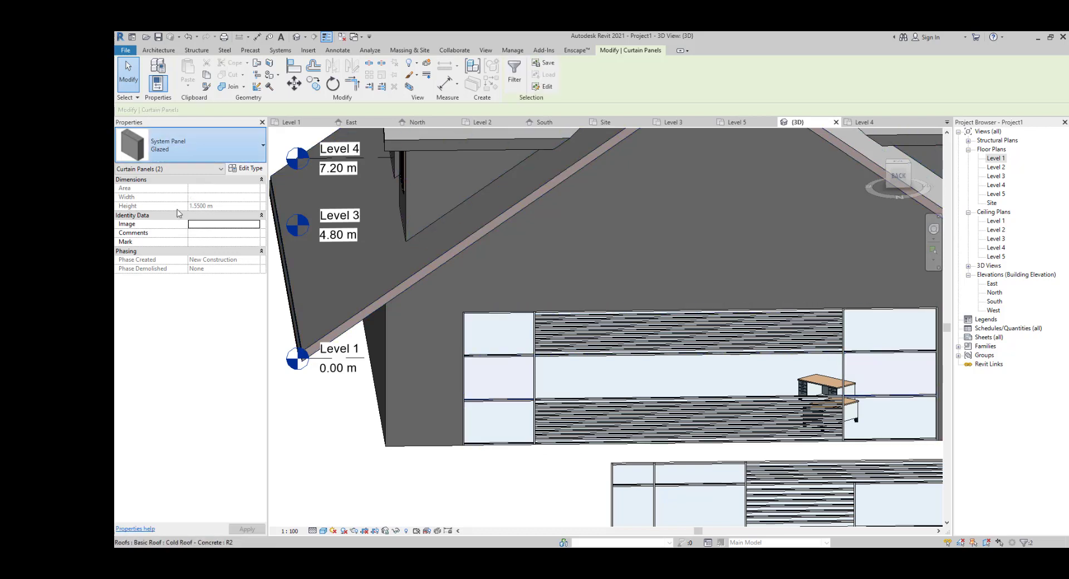
{"action": "left_click", "coordinate": [184, 146]}
{"action": "left_click", "coordinate": [150, 222]}
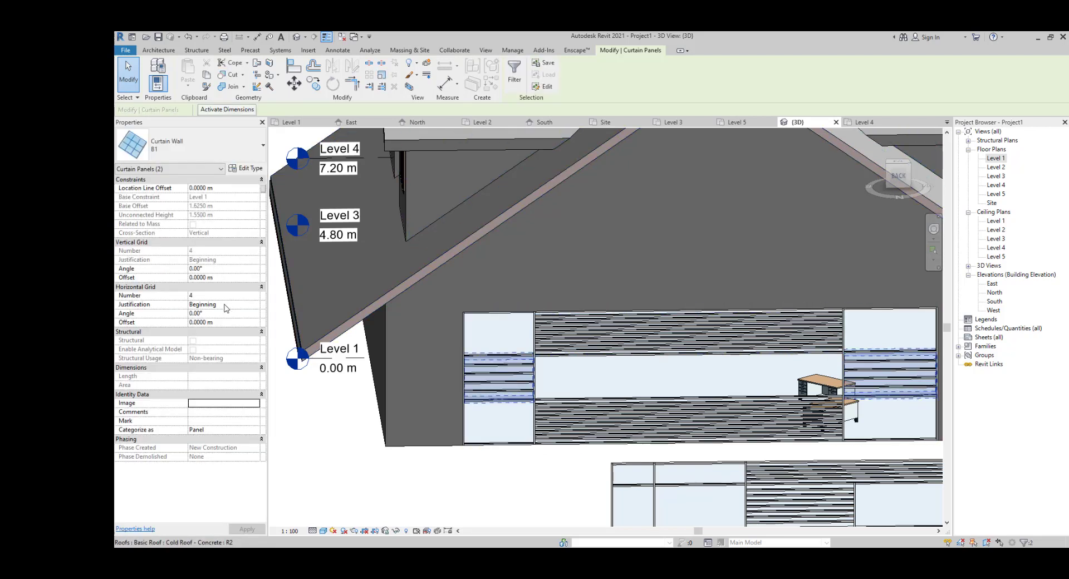
{"action": "left_click", "coordinate": [223, 296]}
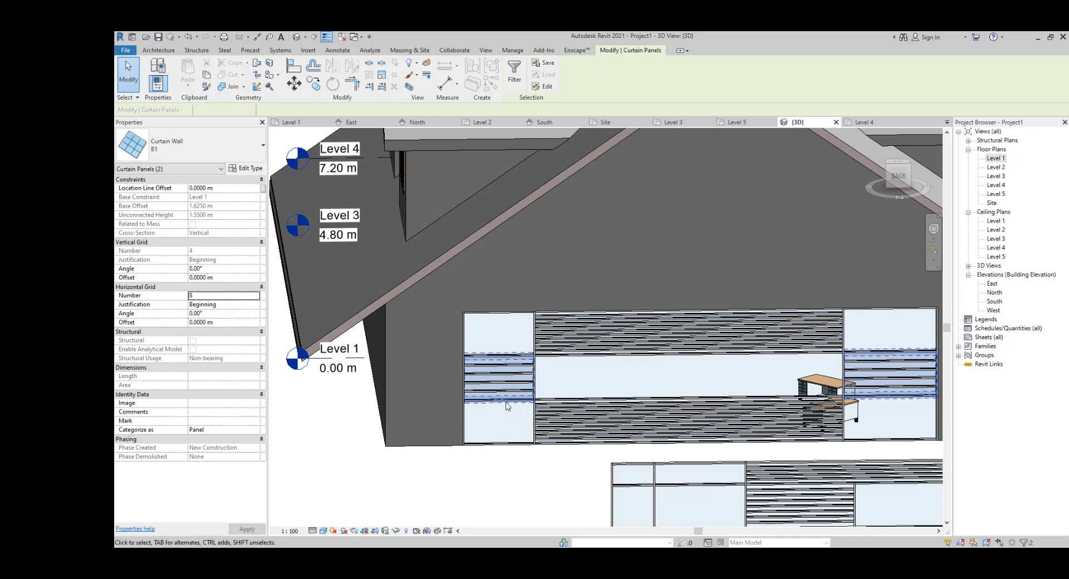
{"action": "left_click", "coordinate": [506, 449]}
Examine the embedded louvred curtain wall and the freestanding curtain walls in 3D from several angles
{"action": "scroll", "coordinate": [525, 428], "scroll_direction": "down", "scroll_amount": 2}
{"action": "middle_click_drag", "start_coordinate": [525, 429], "coordinate": [557, 460], "text": "shift"}
{"action": "scroll", "coordinate": [611, 455], "scroll_direction": "up", "scroll_amount": 3}
{"action": "scroll", "coordinate": [578, 445], "scroll_direction": "down", "scroll_amount": 1}
{"action": "scroll", "coordinate": [692, 422], "scroll_direction": "down", "scroll_amount": 3}
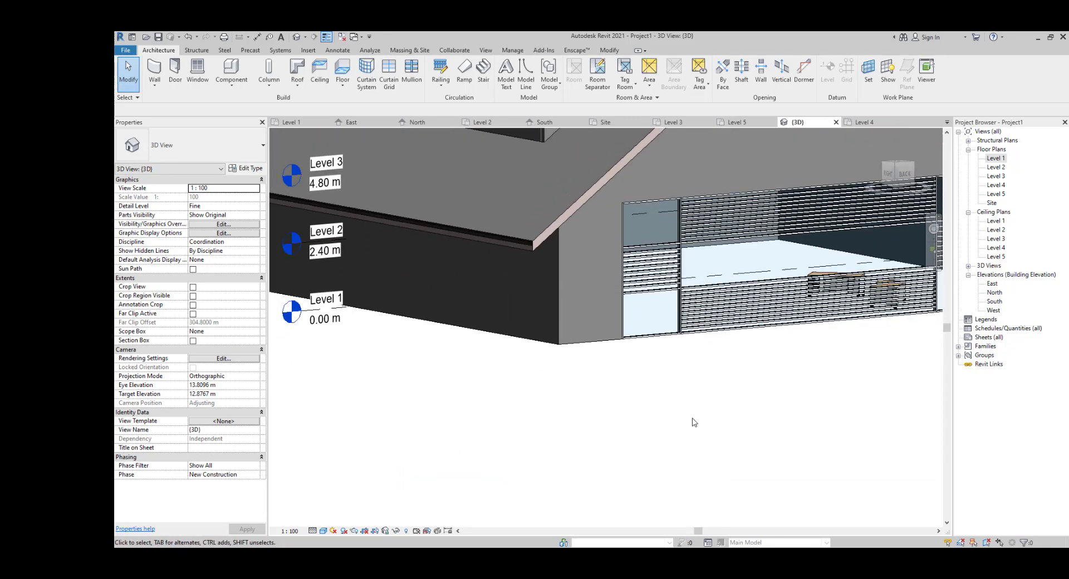
{"action": "middle_click_drag", "start_coordinate": [720, 386], "coordinate": [785, 418], "text": "shift"}
{"action": "middle_click_drag", "start_coordinate": [490, 421], "coordinate": [166, 424]}
{"action": "scroll", "coordinate": [699, 368], "scroll_direction": "up", "scroll_amount": 4}
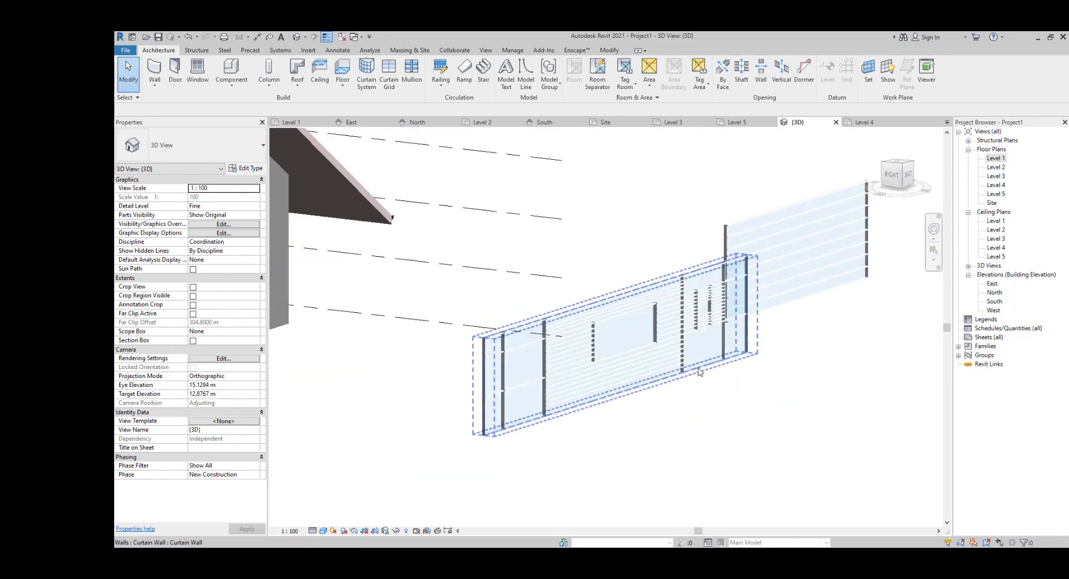
{"action": "scroll", "coordinate": [516, 440], "scroll_direction": "down", "scroll_amount": 3}
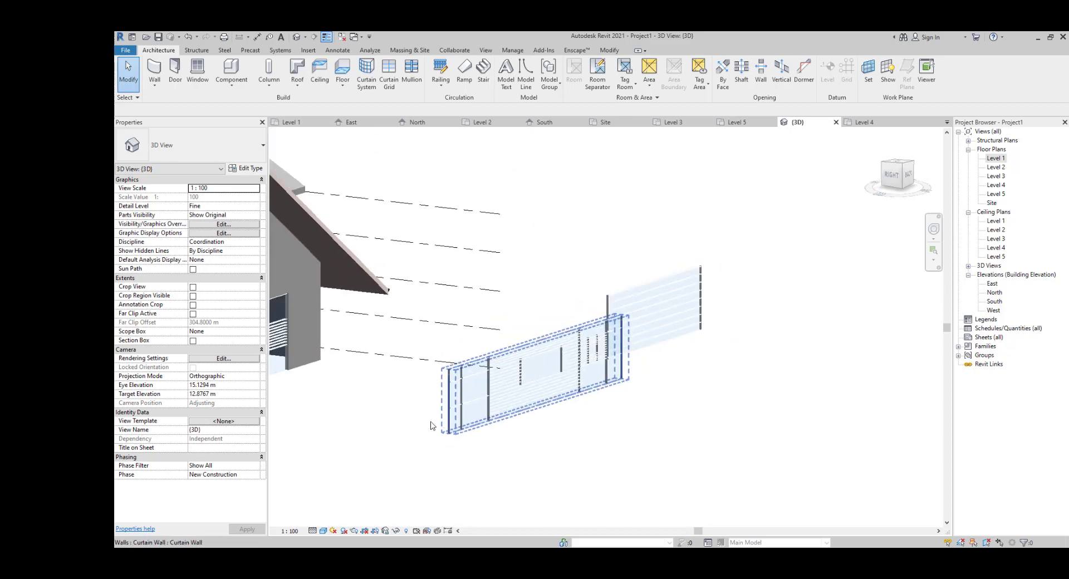
{"action": "middle_click_drag", "start_coordinate": [432, 425], "coordinate": [413, 454], "text": "shift"}
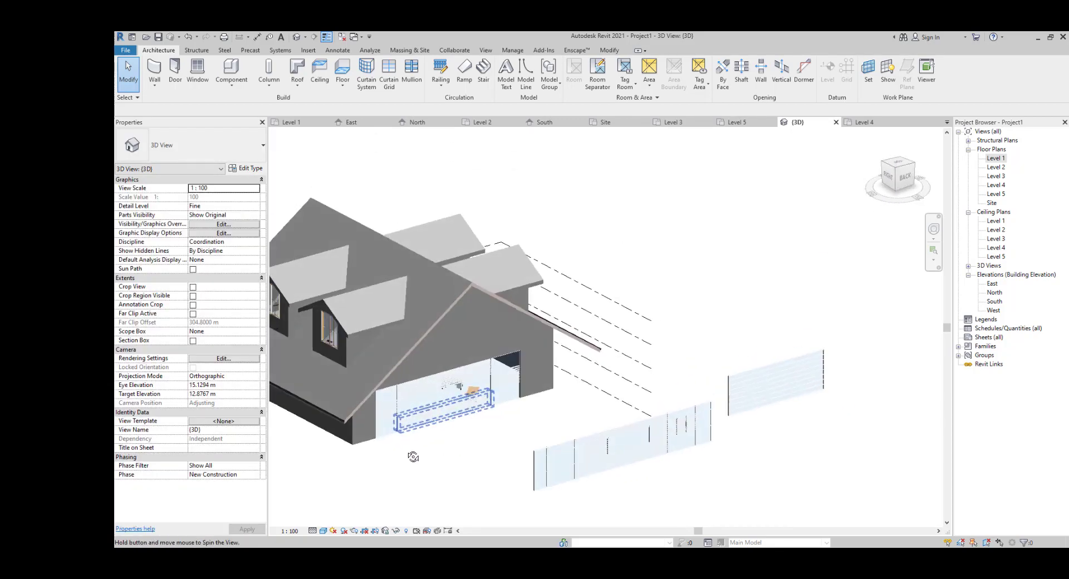